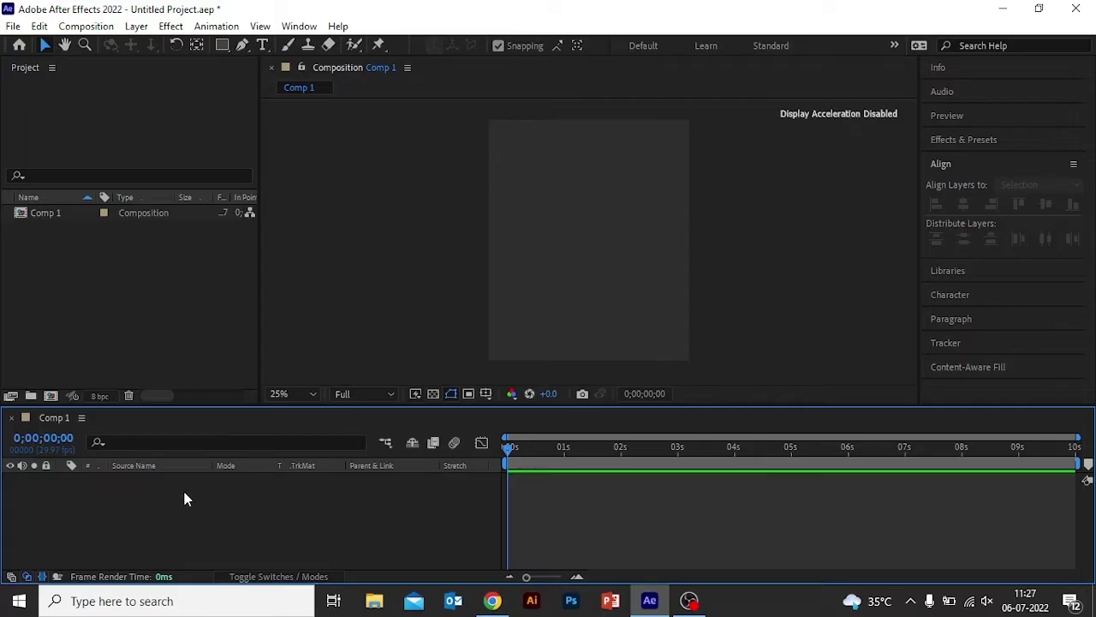
Add a new text layer reading 'TEXT' to Comp 1
right_click(148, 495)
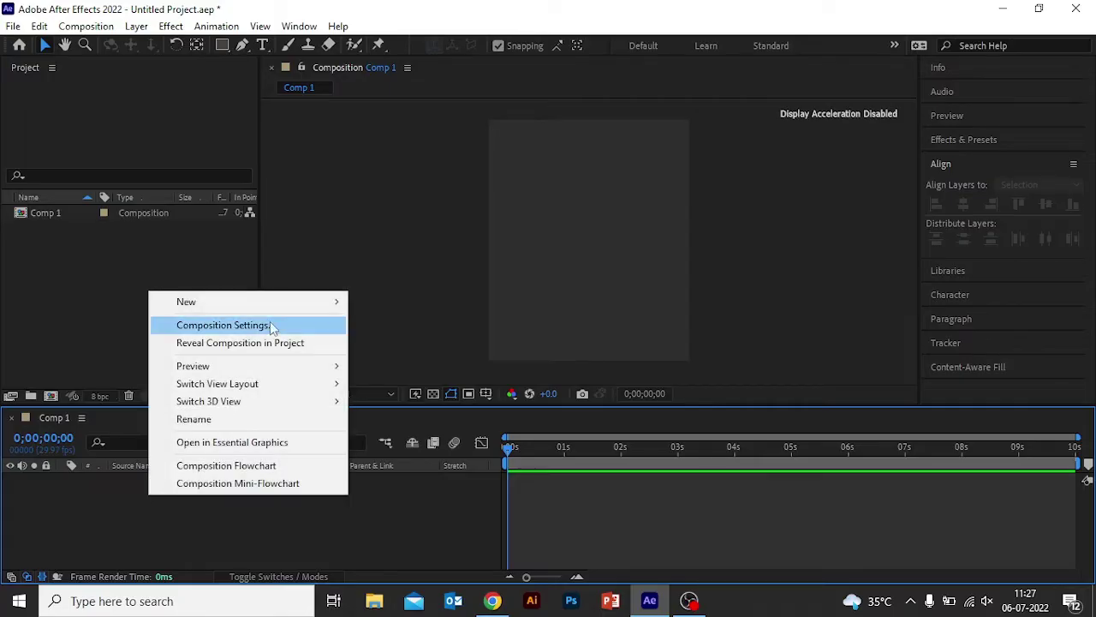
mouse_move(338, 303)
click(401, 325)
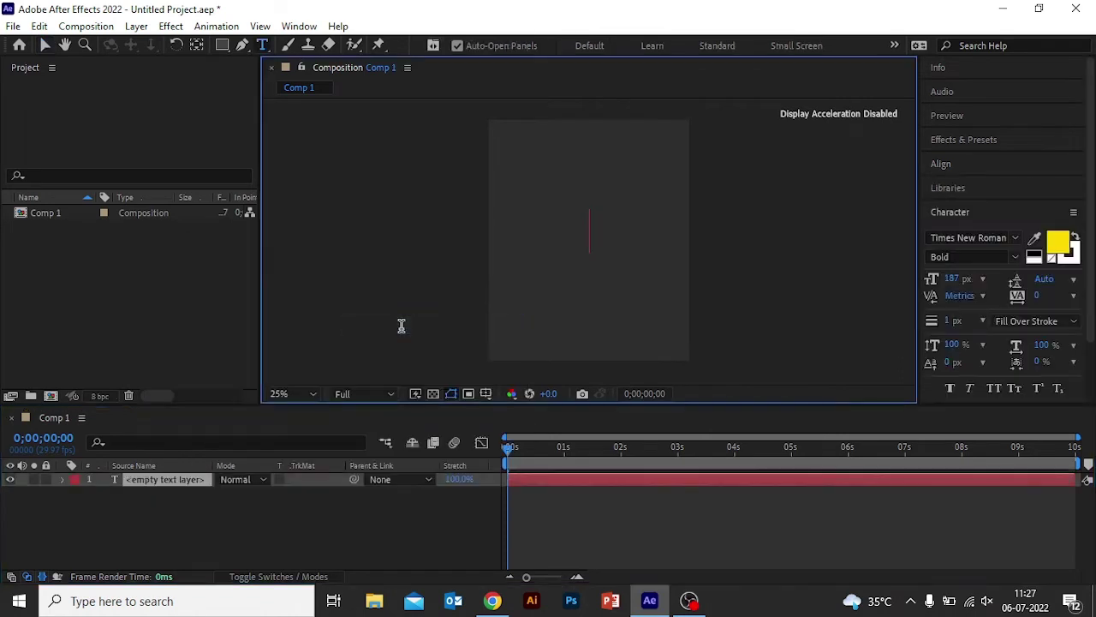
text(t)
key(BackSpace)
text(TEXT)
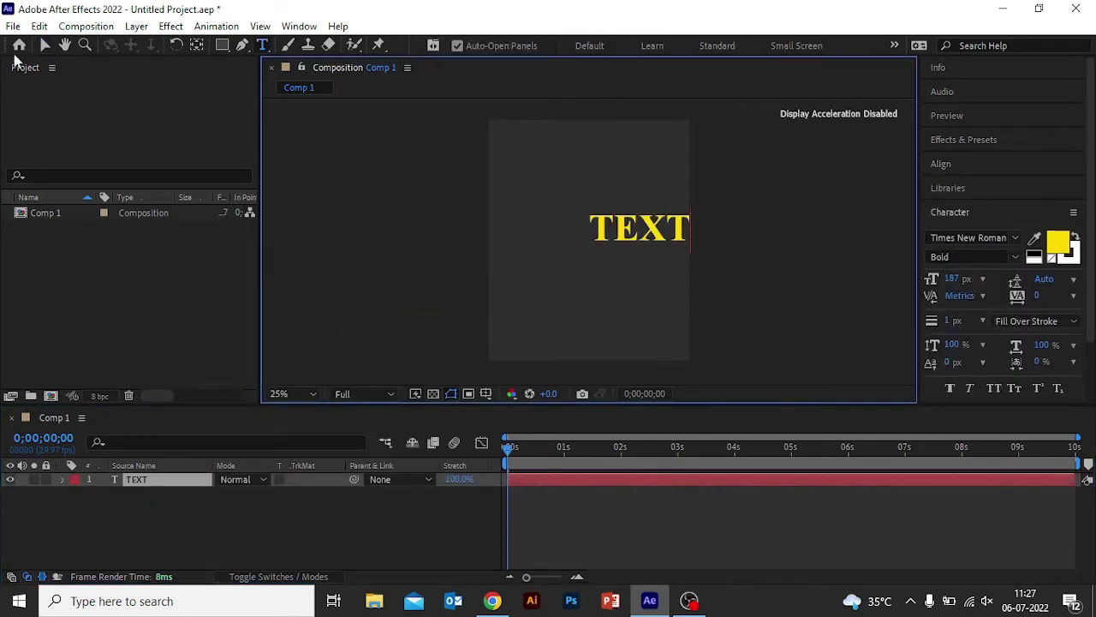
click(45, 45)
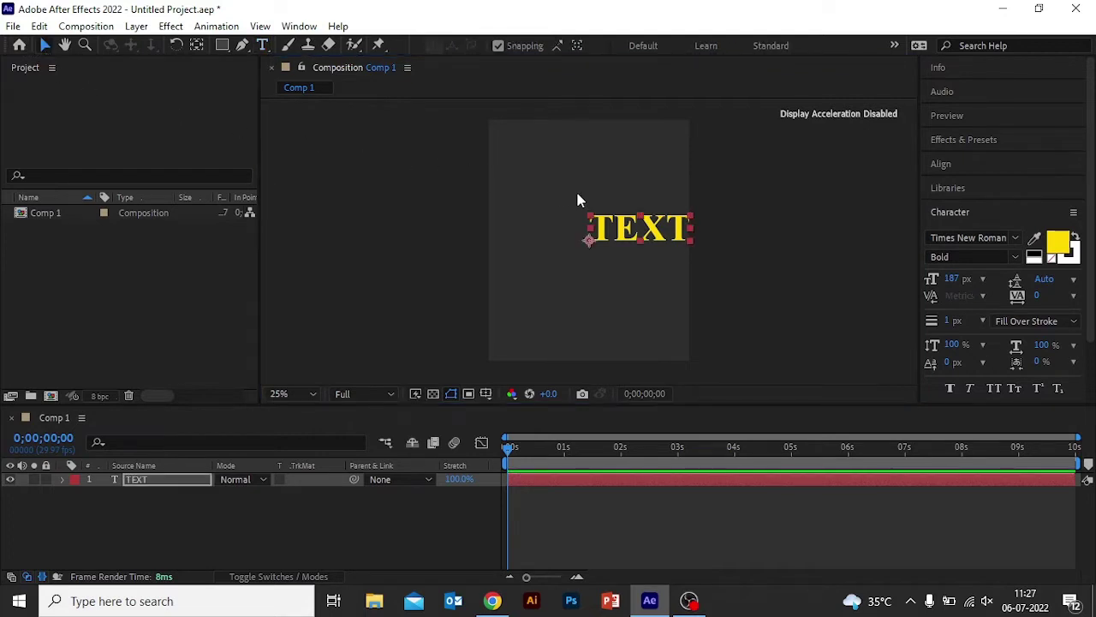
Centre the TEXT layer's anchor point and align the layer to the composition's horizontal and vertical centre
click(197, 45)
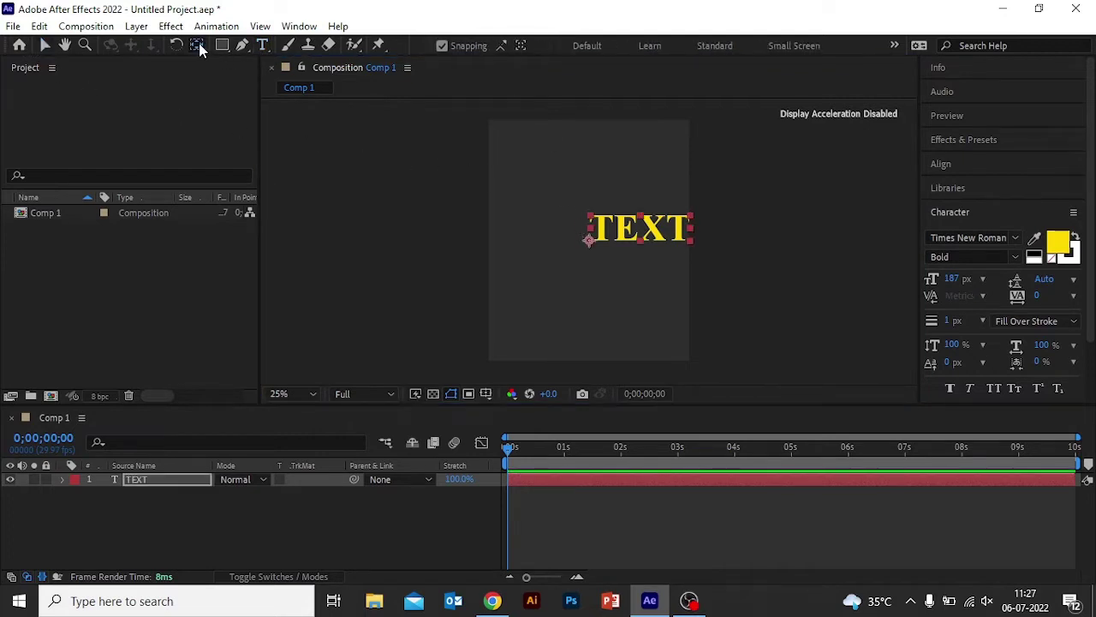
drag(589, 240, 641, 229)
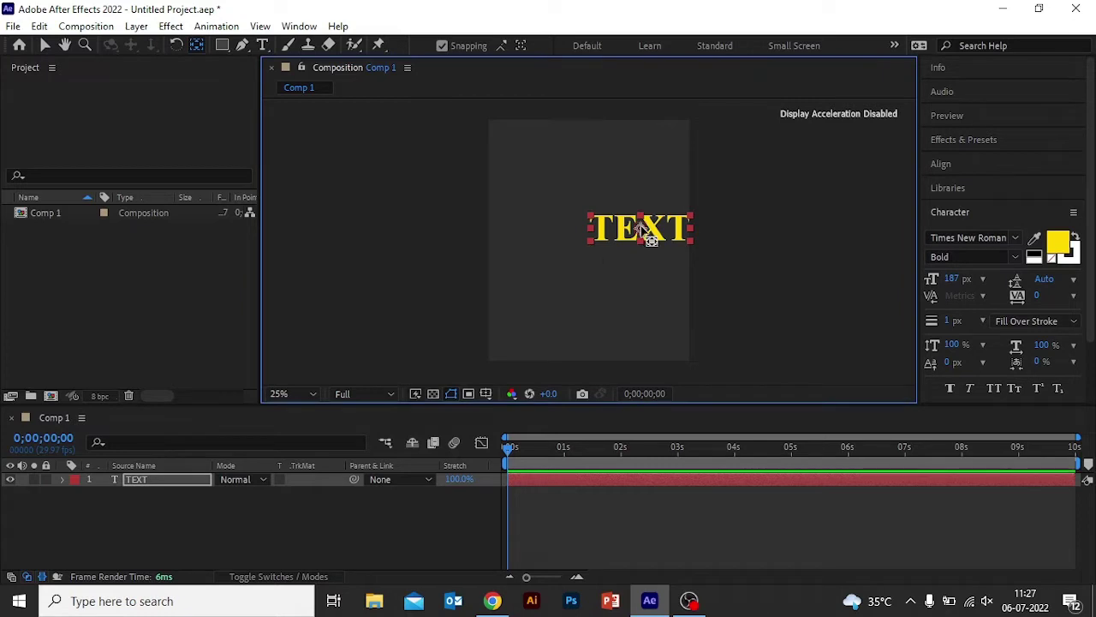
click(47, 45)
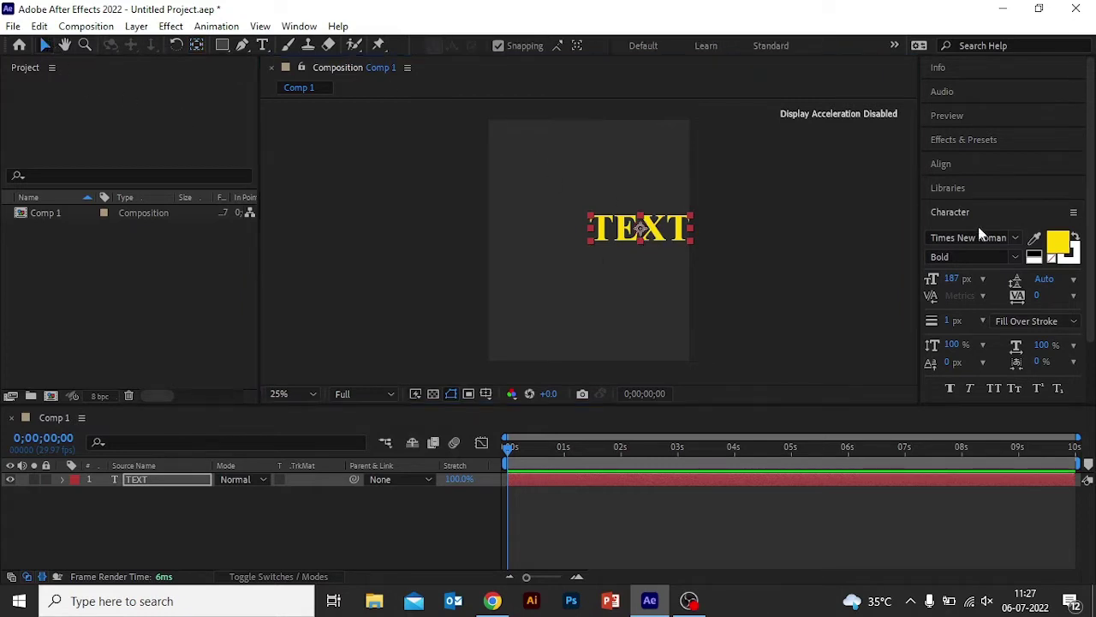
click(956, 166)
click(963, 204)
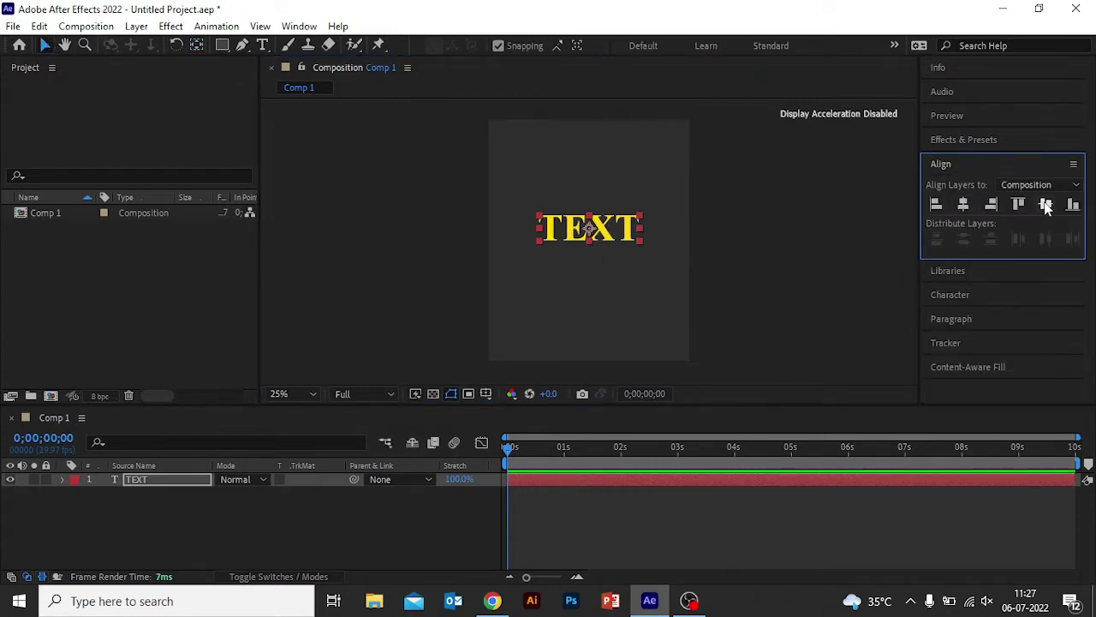
click(1046, 205)
click(698, 244)
click(603, 255)
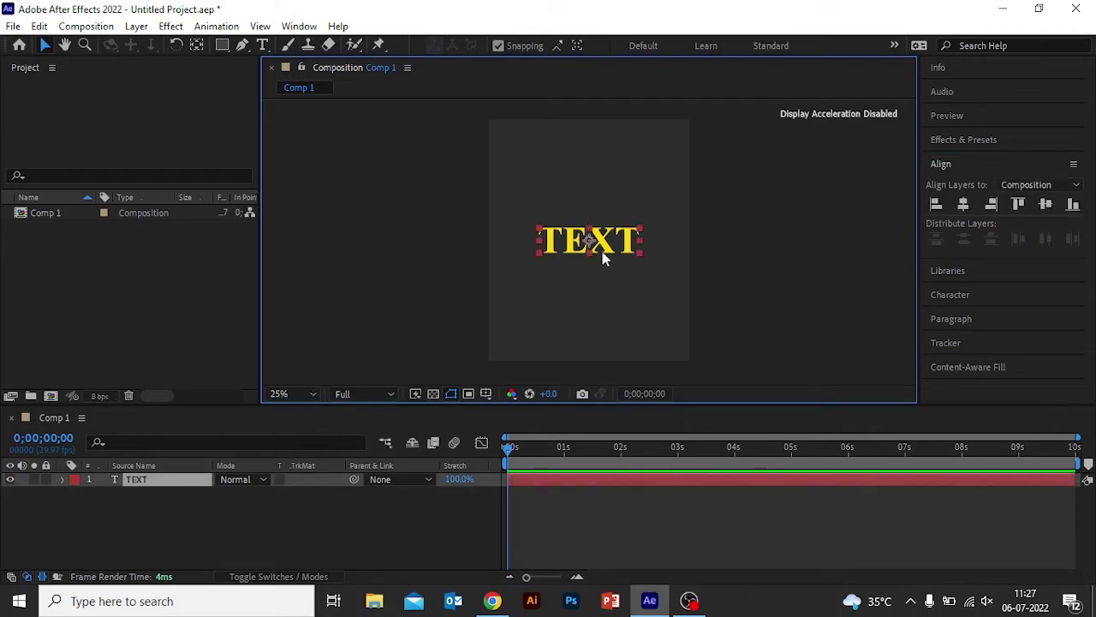
Pre-compose the TEXT layer, moving all attributes, into a composition named 'TEXT Cut'
right_click(158, 485)
click(221, 393)
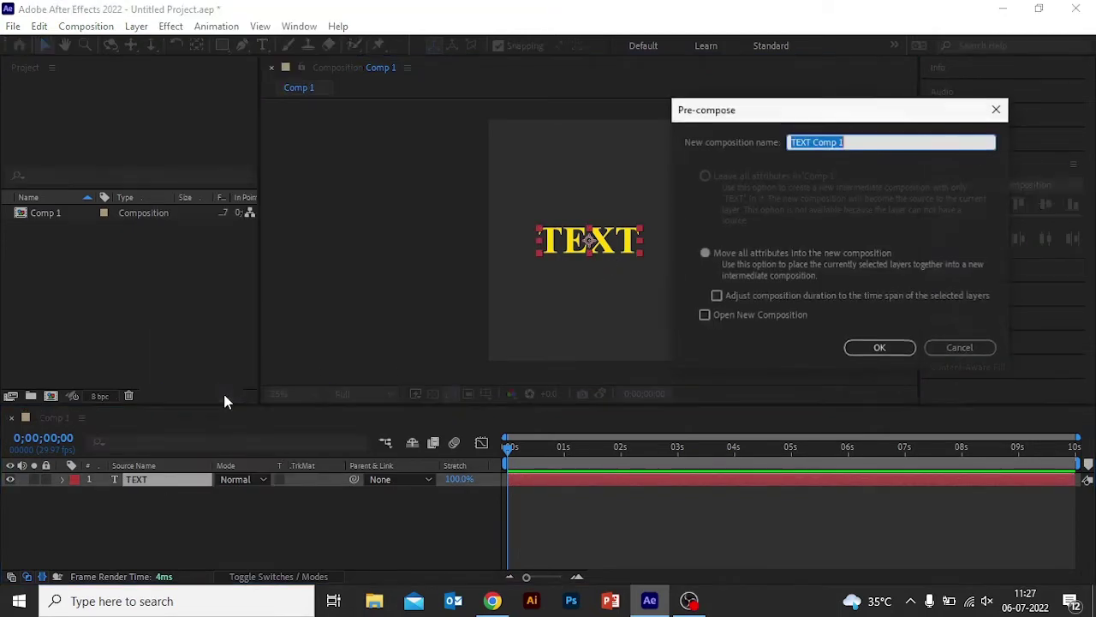
click(759, 254)
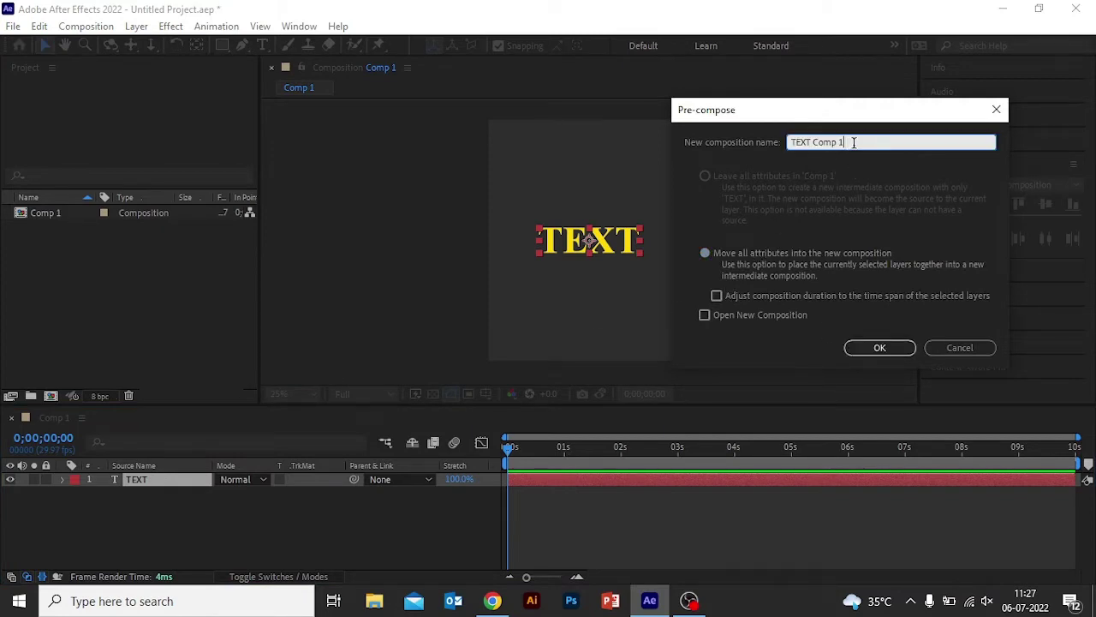
drag(849, 142, 815, 142)
text(C)
key(Return)
click(183, 507)
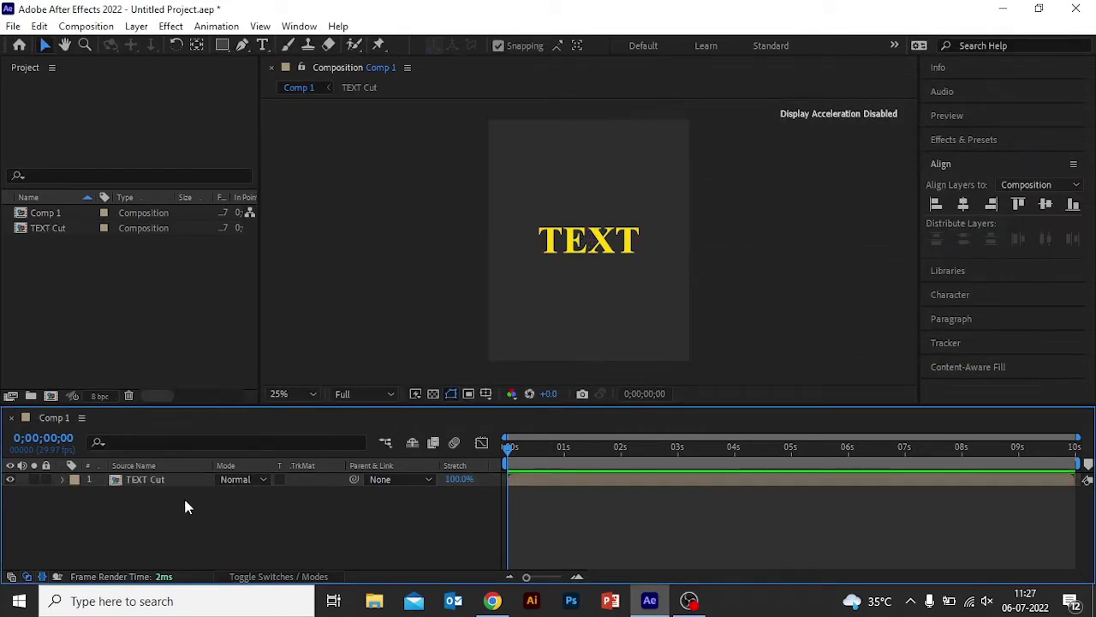
click(183, 485)
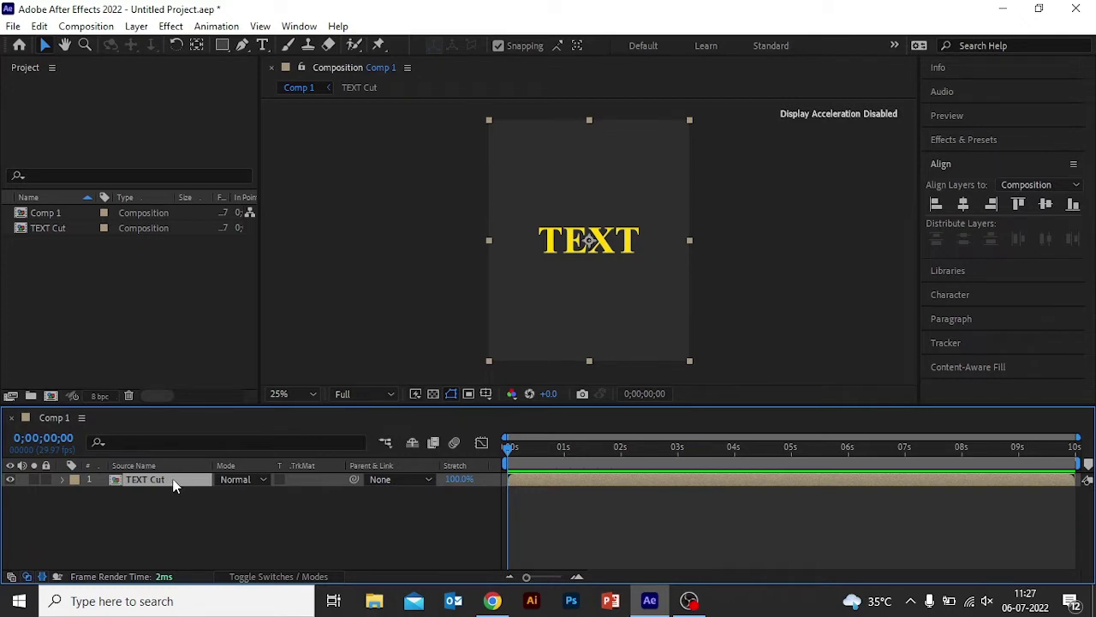
right_click(174, 485)
Show the title/action safe guides and draw a rectangle mask over the title's lower half
click(170, 521)
click(226, 48)
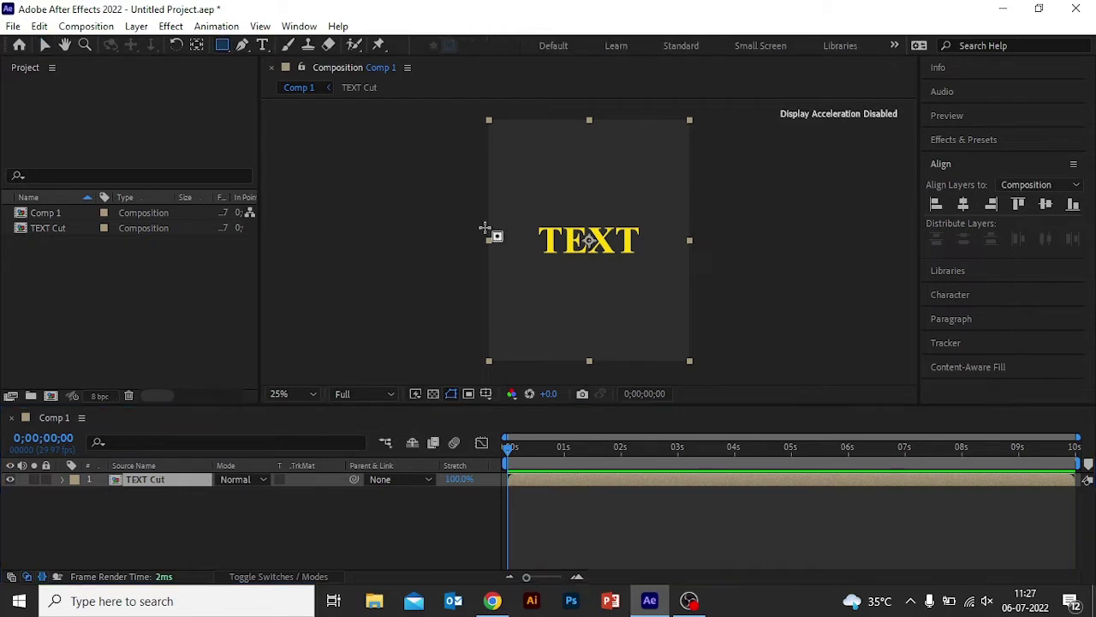
click(485, 393)
click(514, 414)
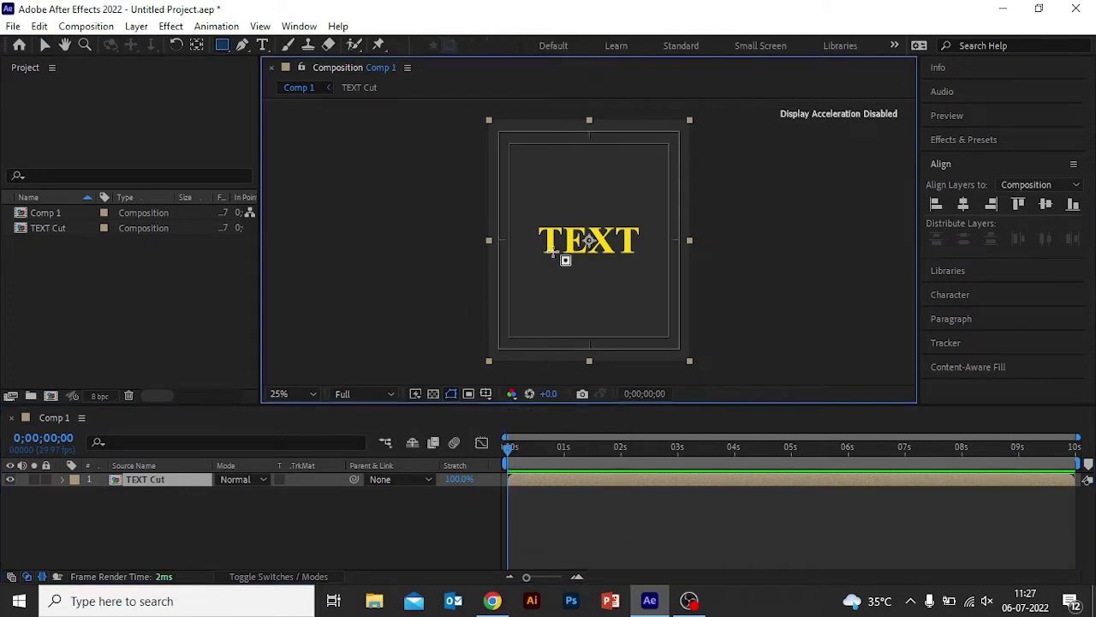
scroll(593, 262, up, 2)
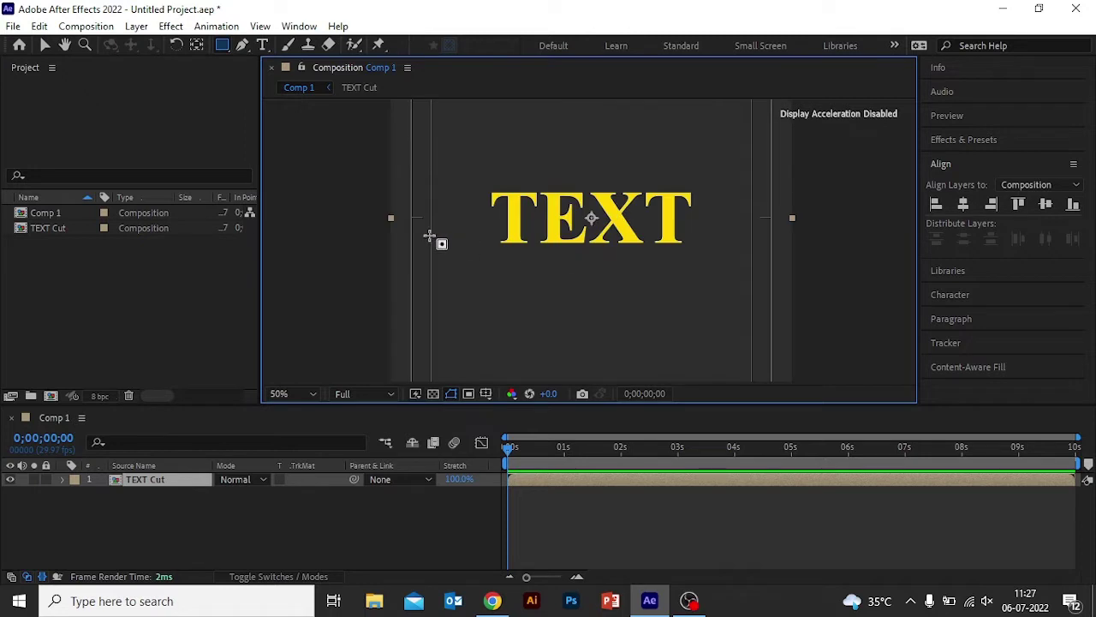
drag(410, 217, 771, 339)
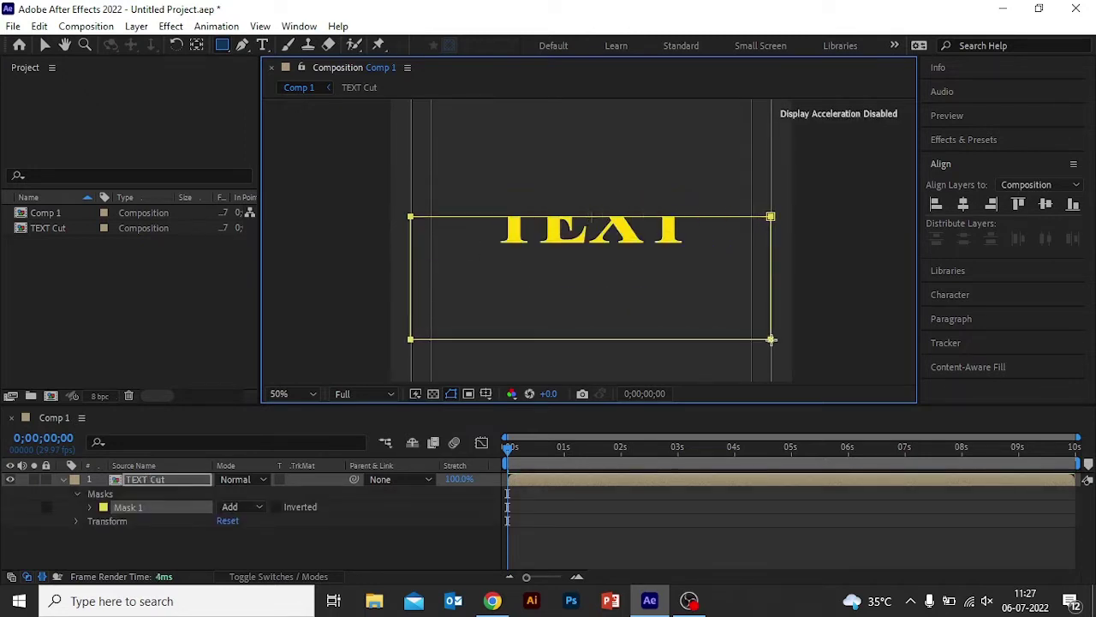
click(44, 45)
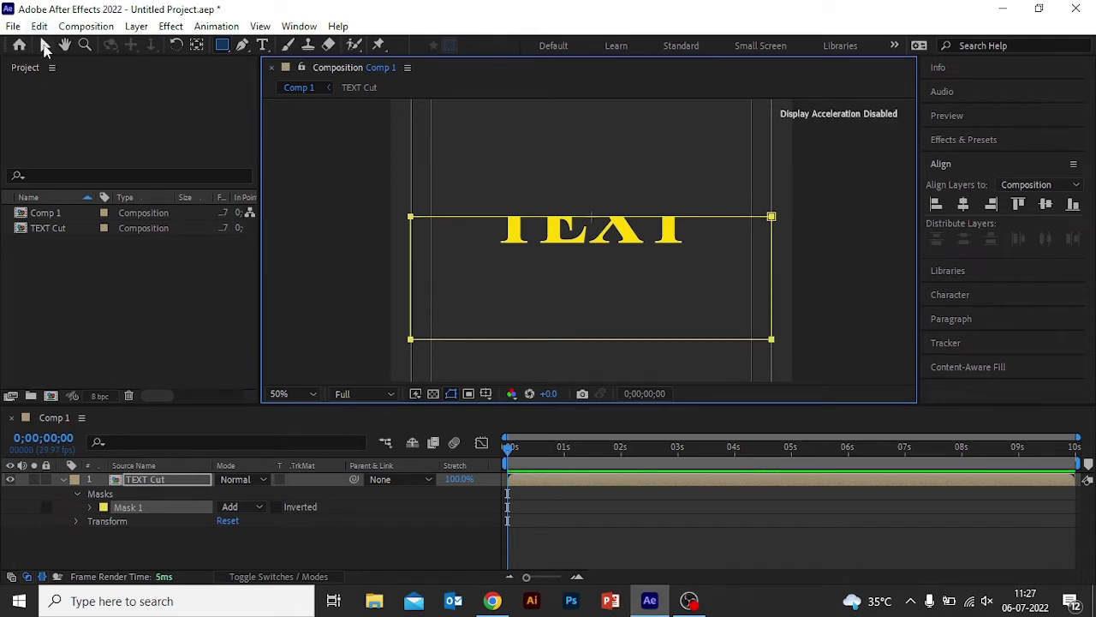
click(674, 233)
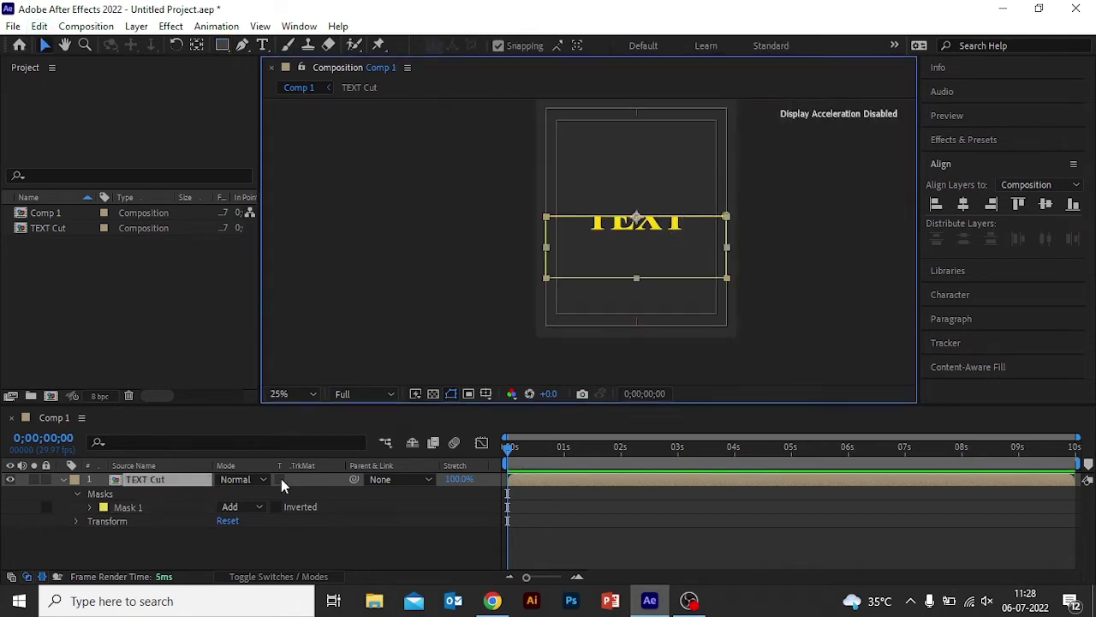
Apply CC Pixel Polly to the TEXT Cut layer, found by searching 'pixel'
click(161, 527)
click(158, 478)
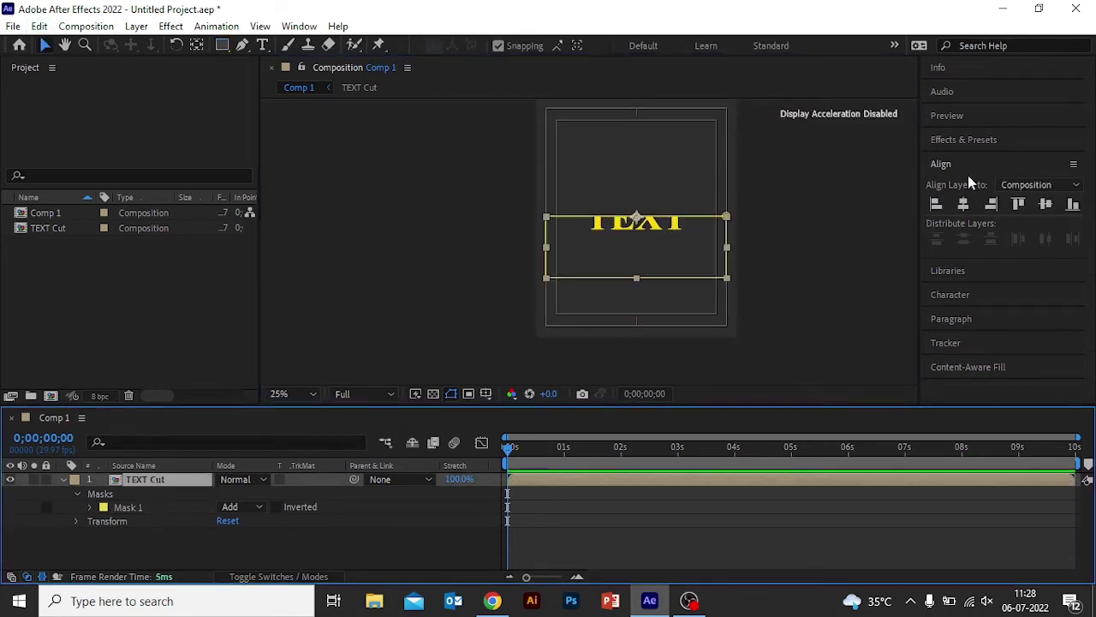
click(974, 140)
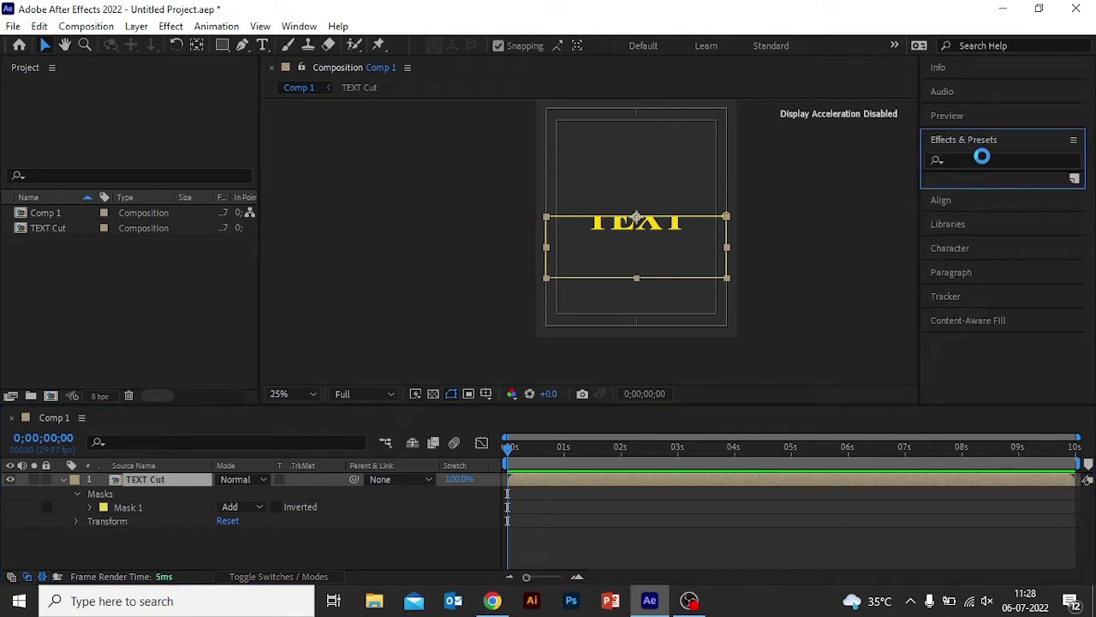
click(970, 159)
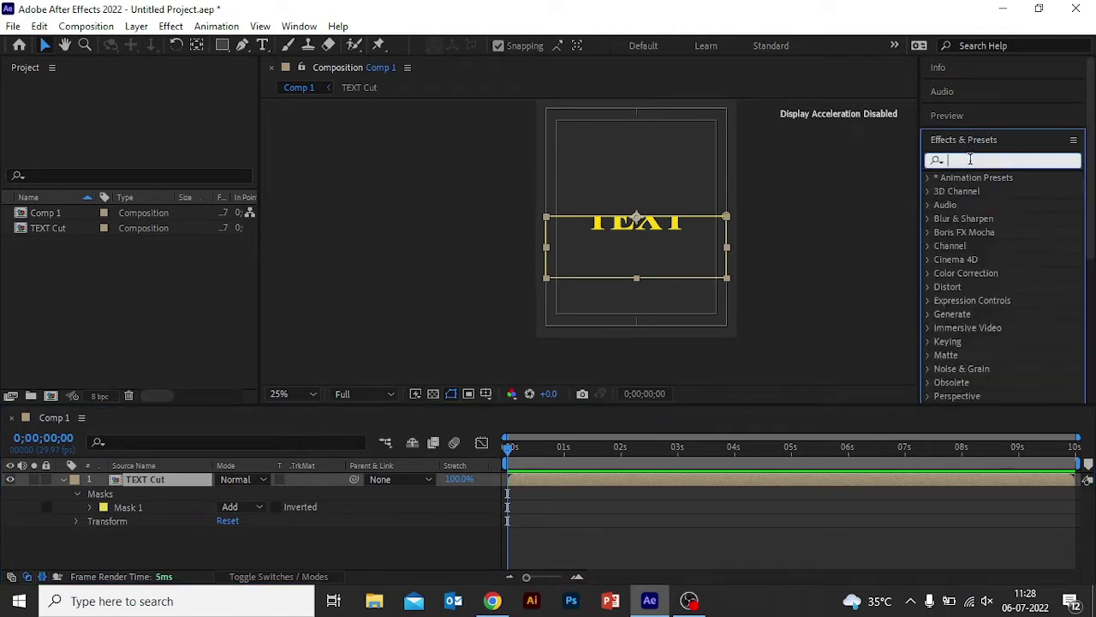
text(pixel)
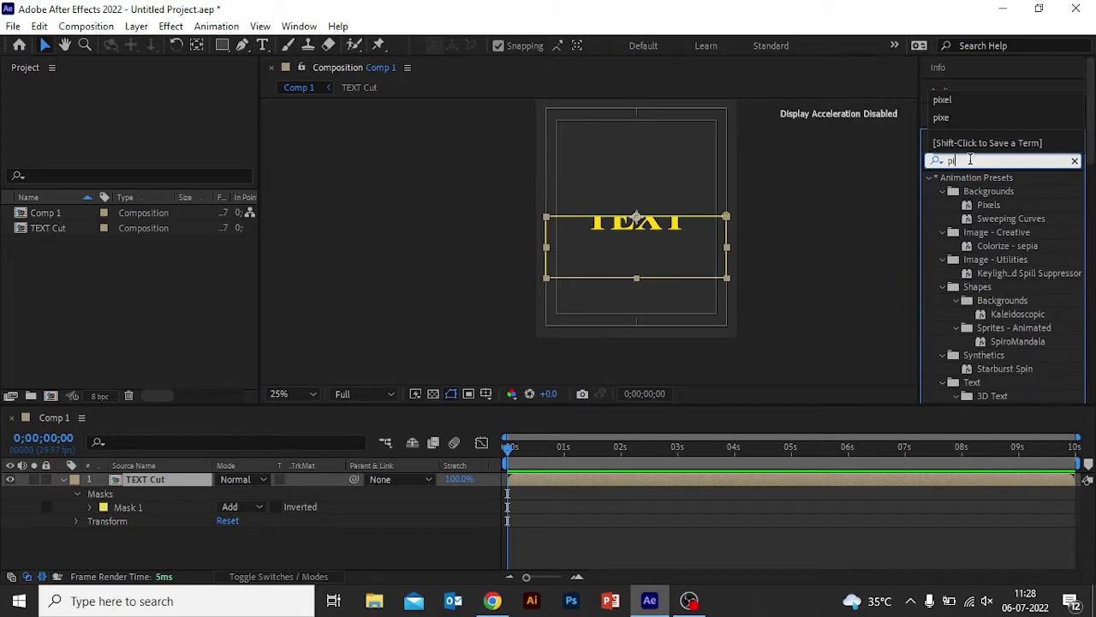
drag(1007, 256, 179, 484)
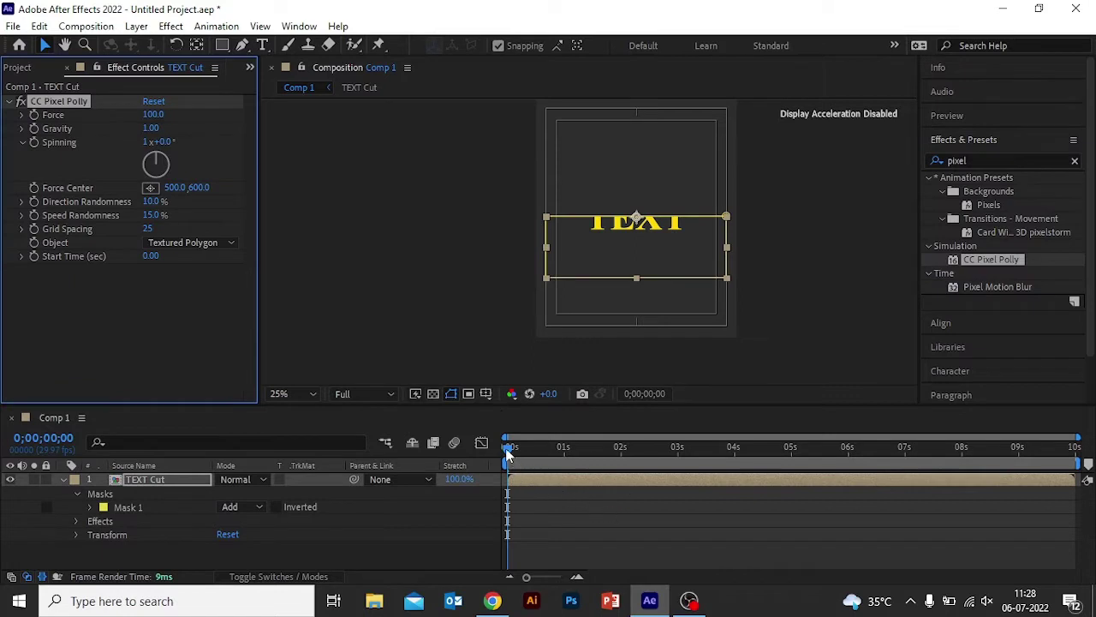
Start the shatter at 1 second, with gravity 0.99, force centre X 522 and higher speed randomness
drag(509, 454, 564, 457)
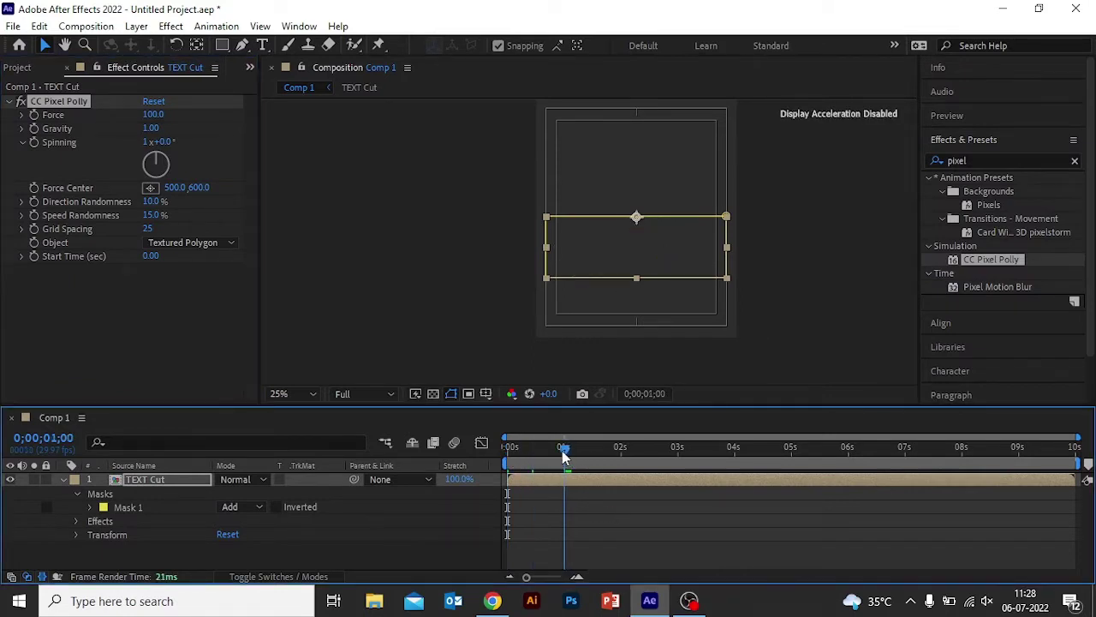
click(150, 257)
text(1)
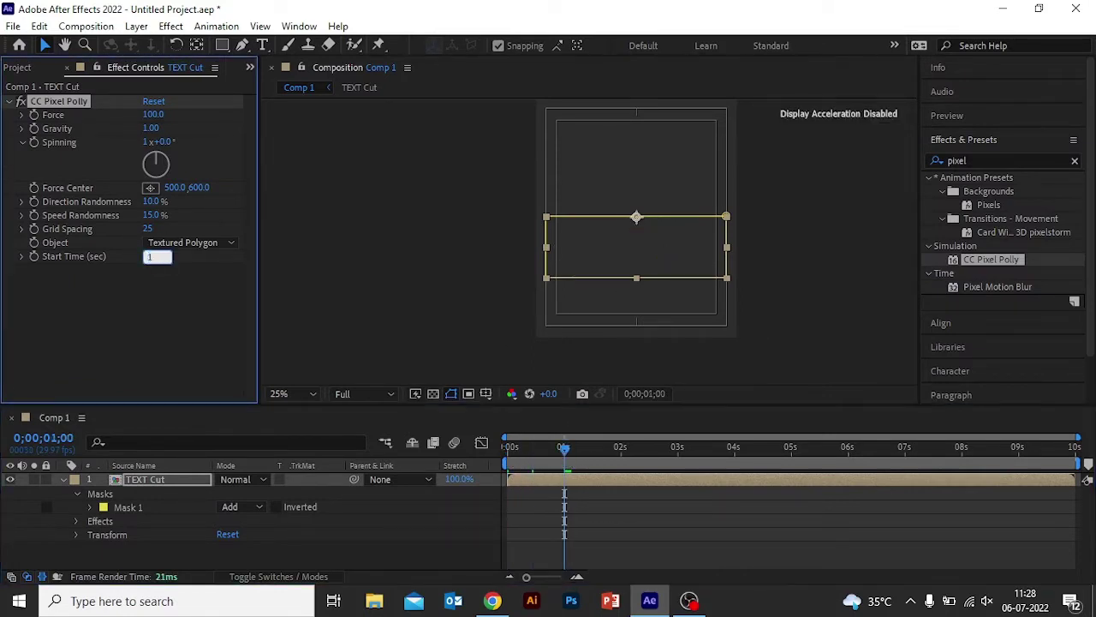
key(Return)
drag(562, 448, 593, 452)
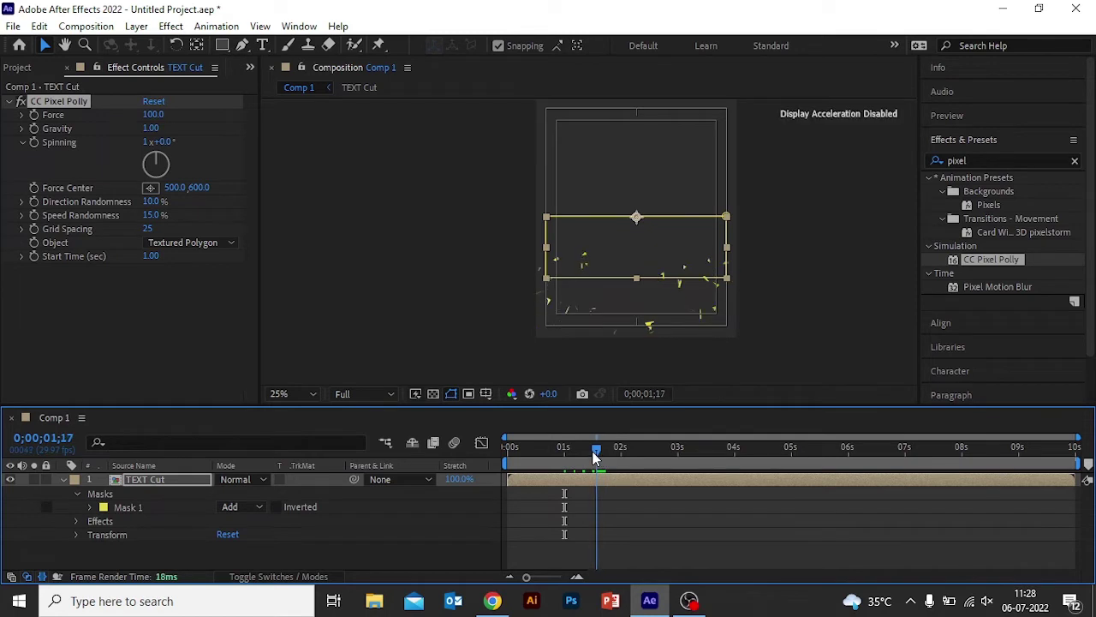
click(156, 128)
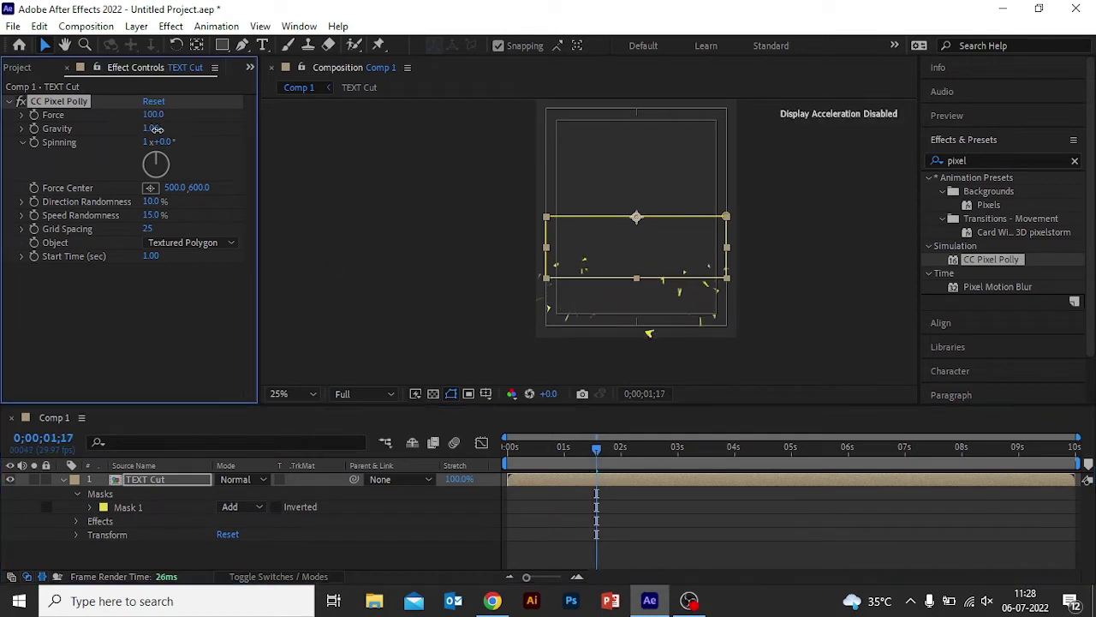
drag(155, 129, 99, 130)
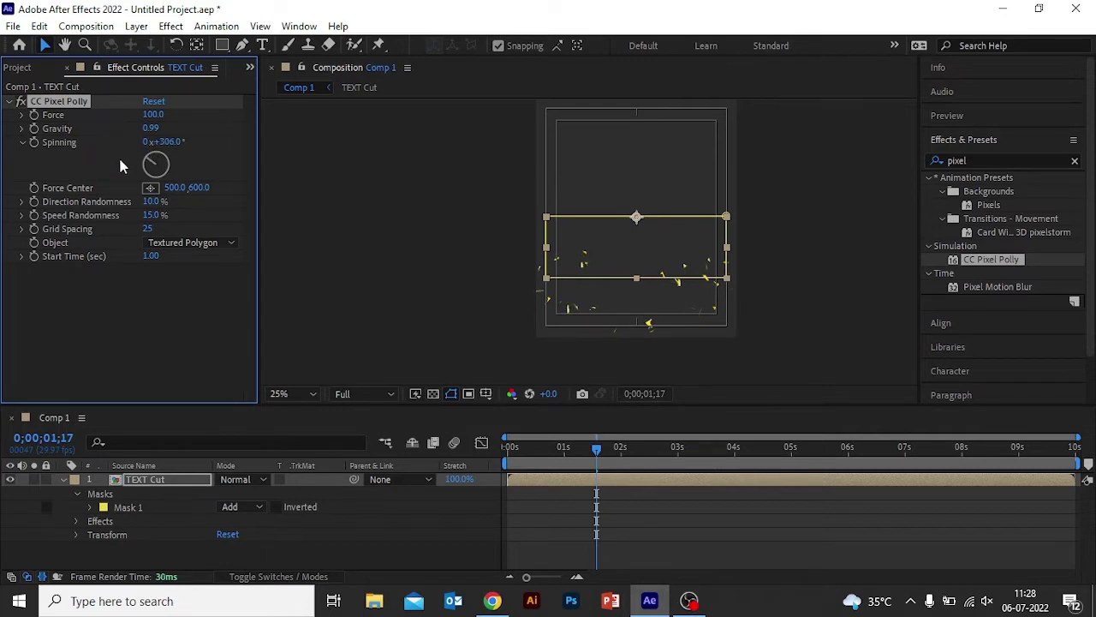
mouse_move(175, 188)
mouse_down()
mouse_move(193, 190)
mouse_move(195, 204)
mouse_move(155, 203)
mouse_move(161, 216)
mouse_move(137, 215)
mouse_up()
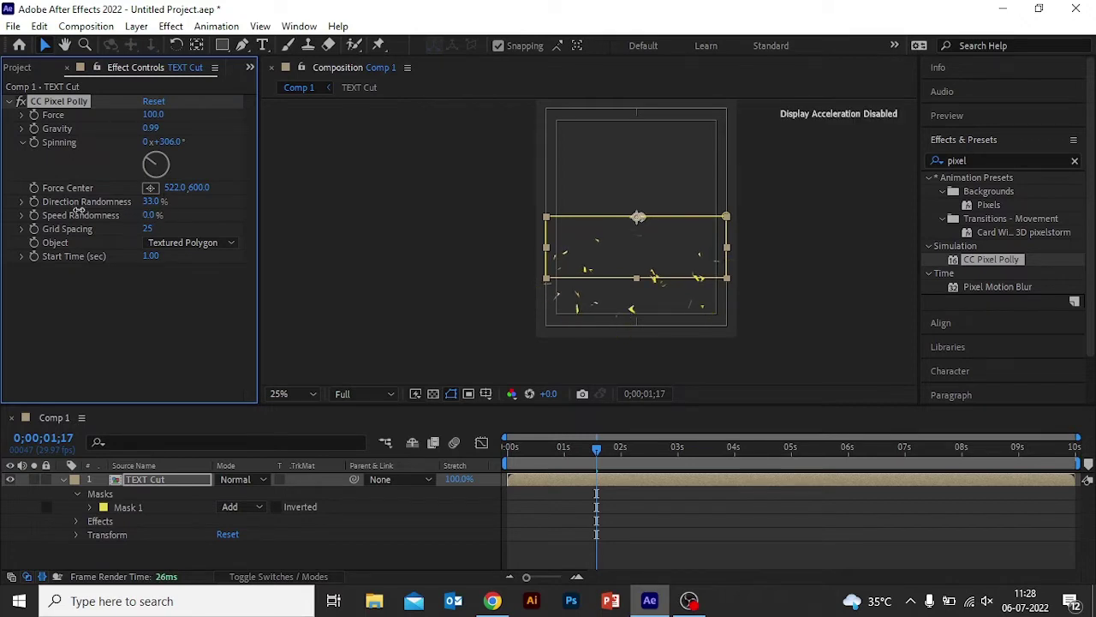
mouse_move(150, 217)
mouse_down()
mouse_move(167, 216)
mouse_move(164, 231)
mouse_move(124, 217)
mouse_move(168, 231)
mouse_move(125, 229)
mouse_move(165, 202)
mouse_up()
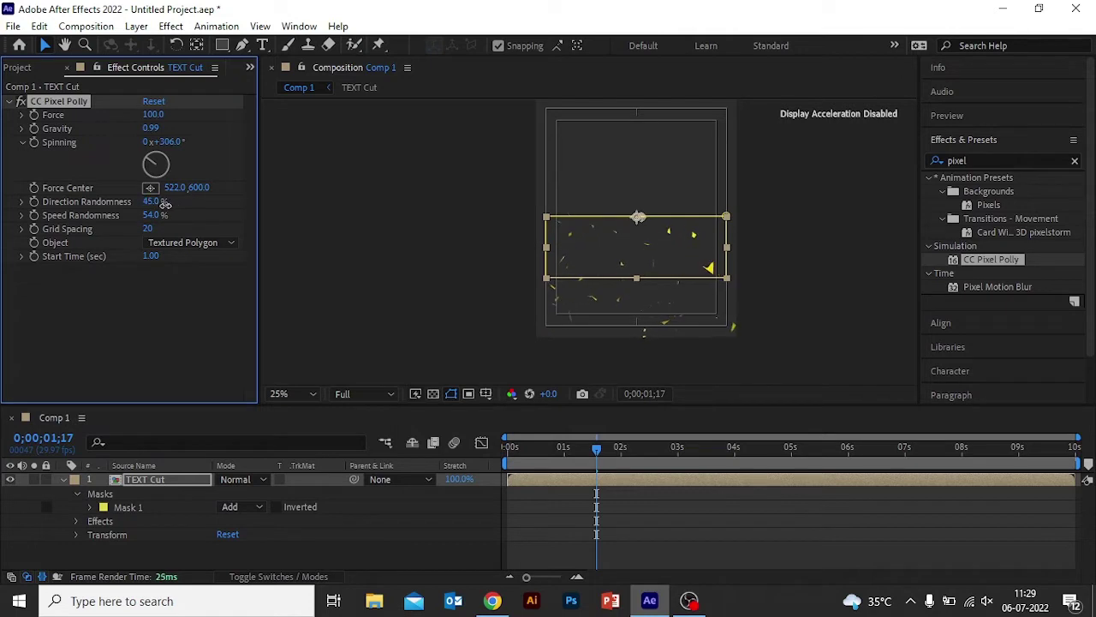
Preview the TEXT Cut shatter from frame 0, then rewind and collapse the layer's properties
drag(596, 446, 479, 443)
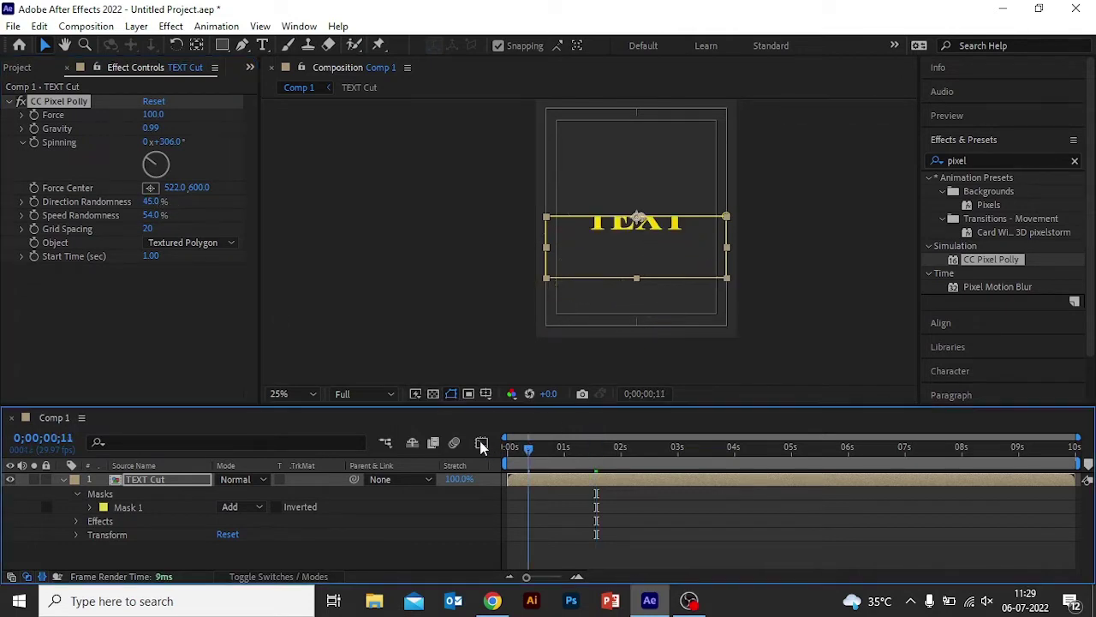
key(space)
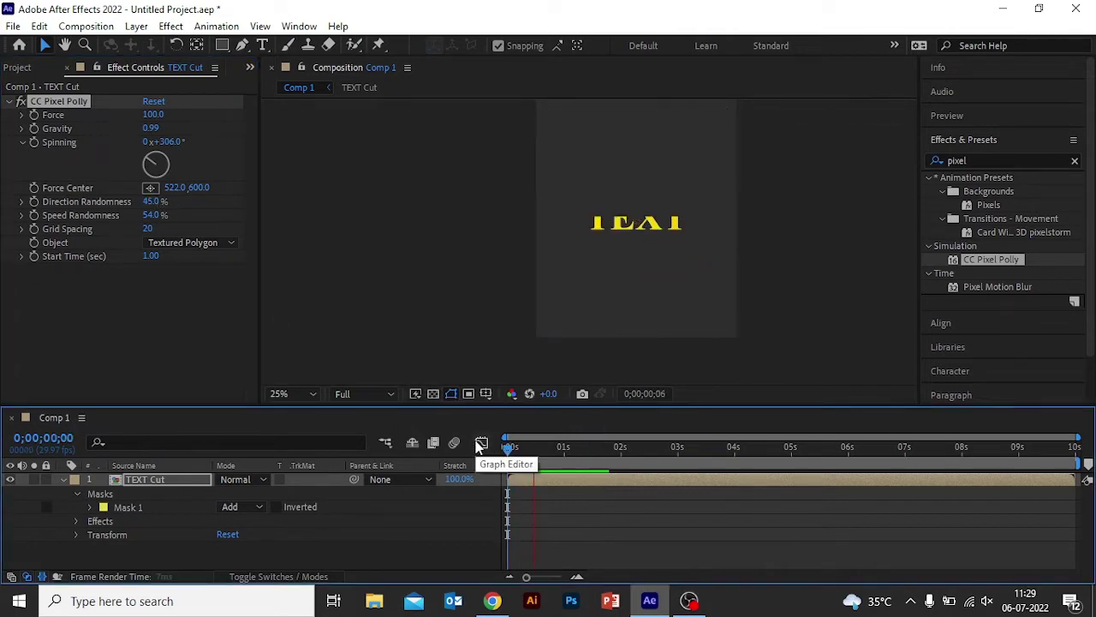
click(605, 446)
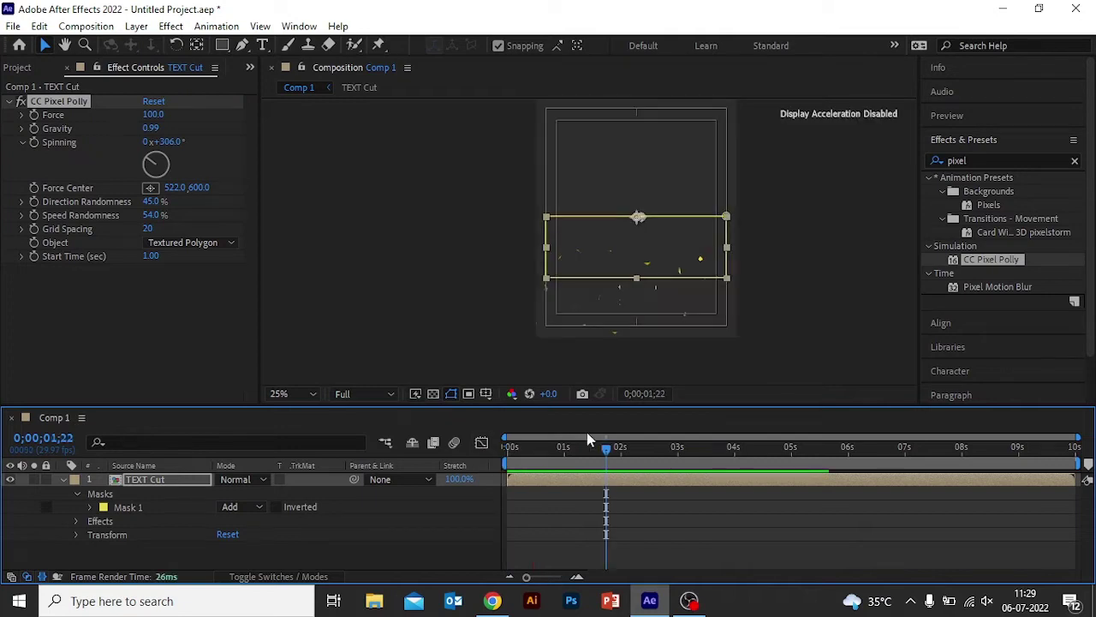
key(Home)
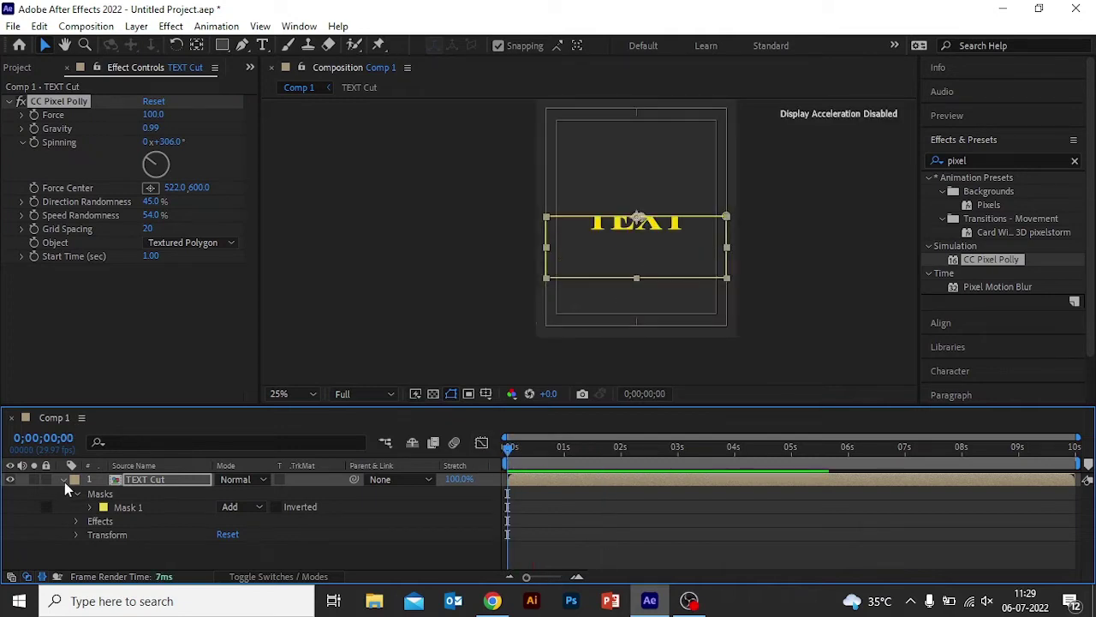
click(64, 480)
click(151, 499)
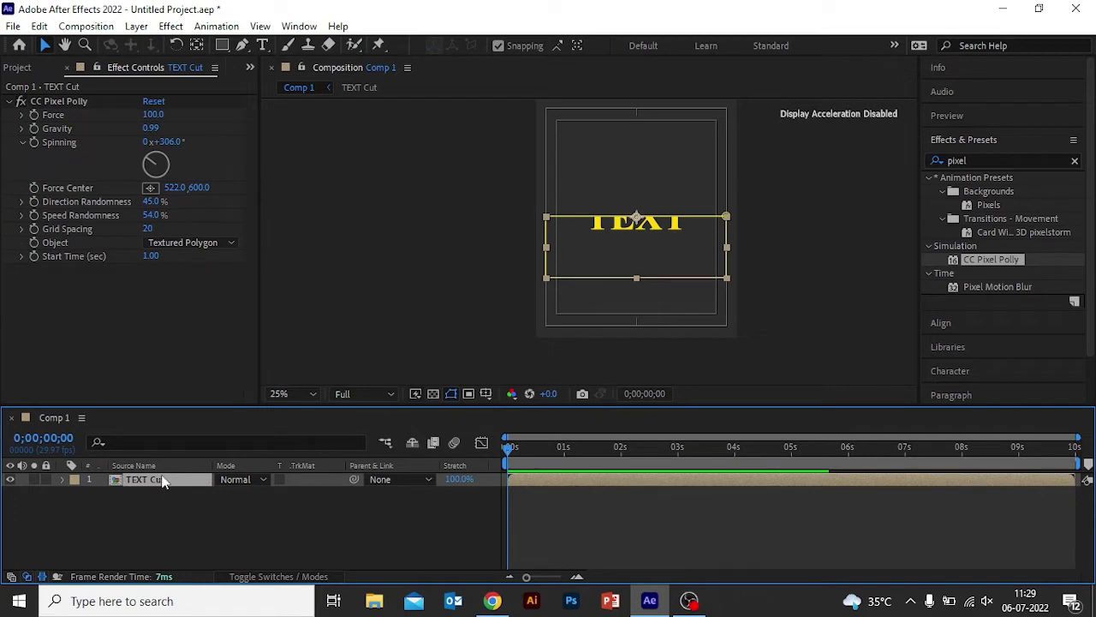
Duplicate TEXT Cut, rename the top copy 'TEXT', and delete its CC Pixel Polly effect
key(ctrl+d)
click(159, 508)
click(150, 477)
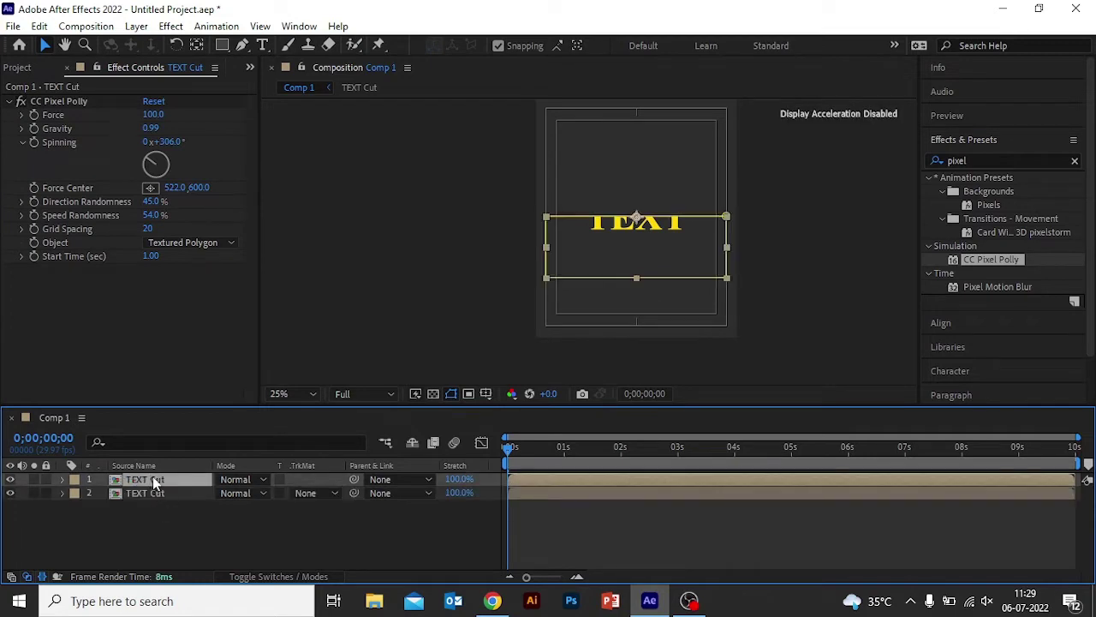
key(Return)
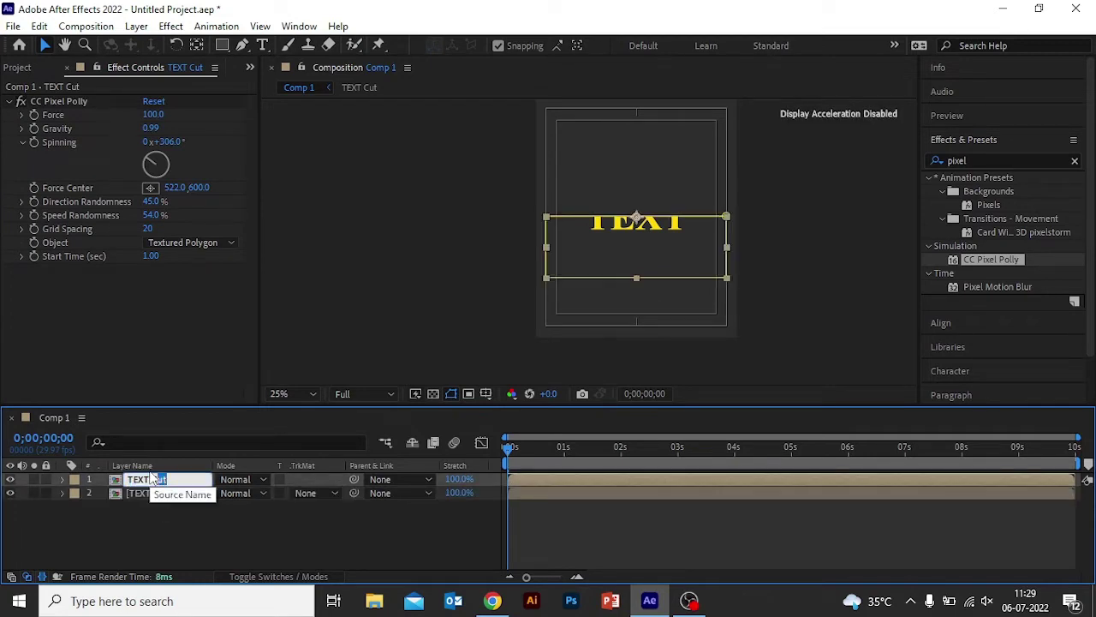
key(BackSpace)
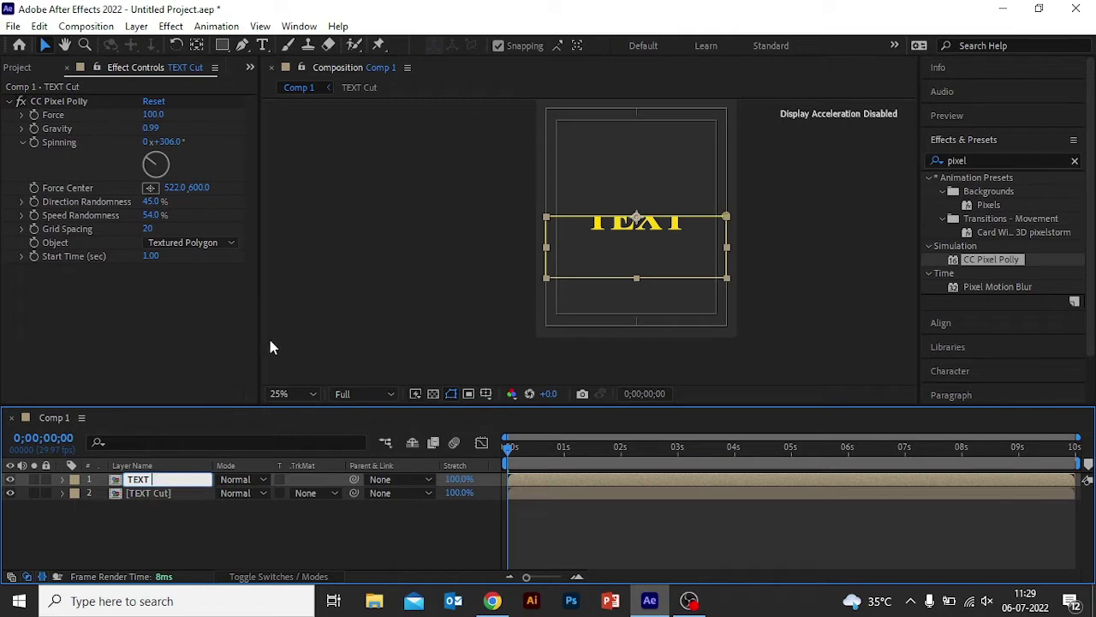
key(Return)
click(88, 101)
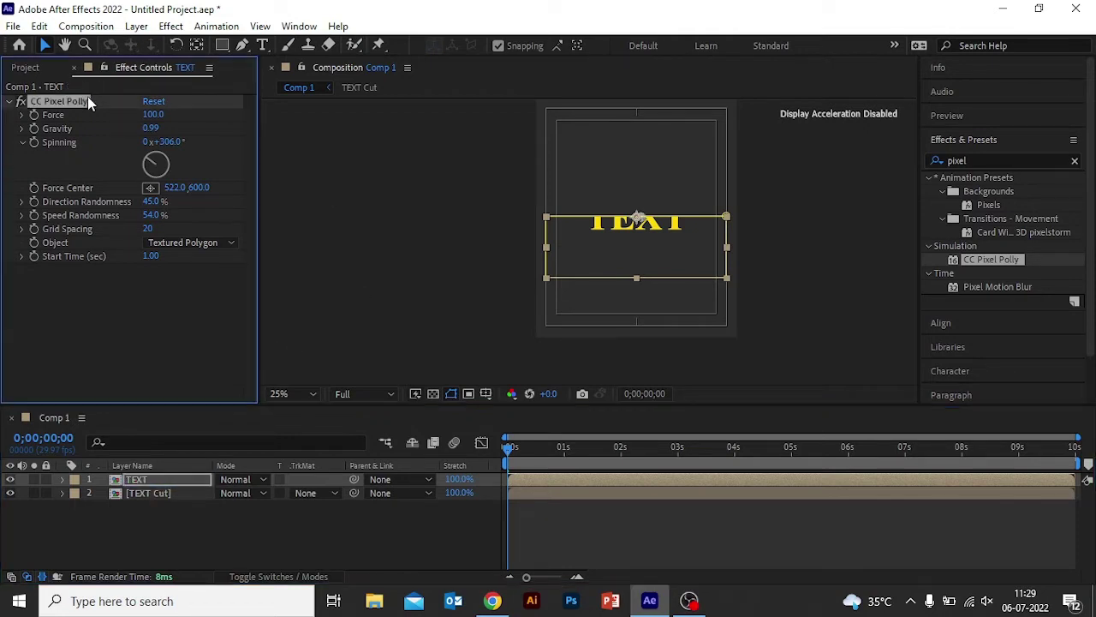
key(Delete)
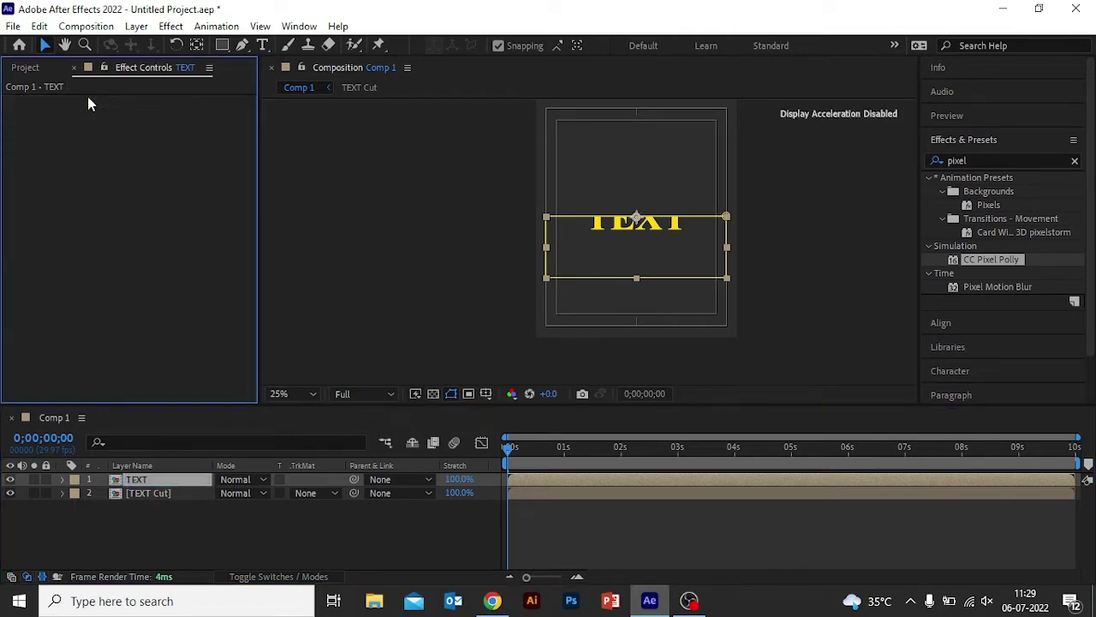
Set the TEXT layer's Mask 1 to Subtract and preview both layers from the start
click(63, 480)
click(78, 493)
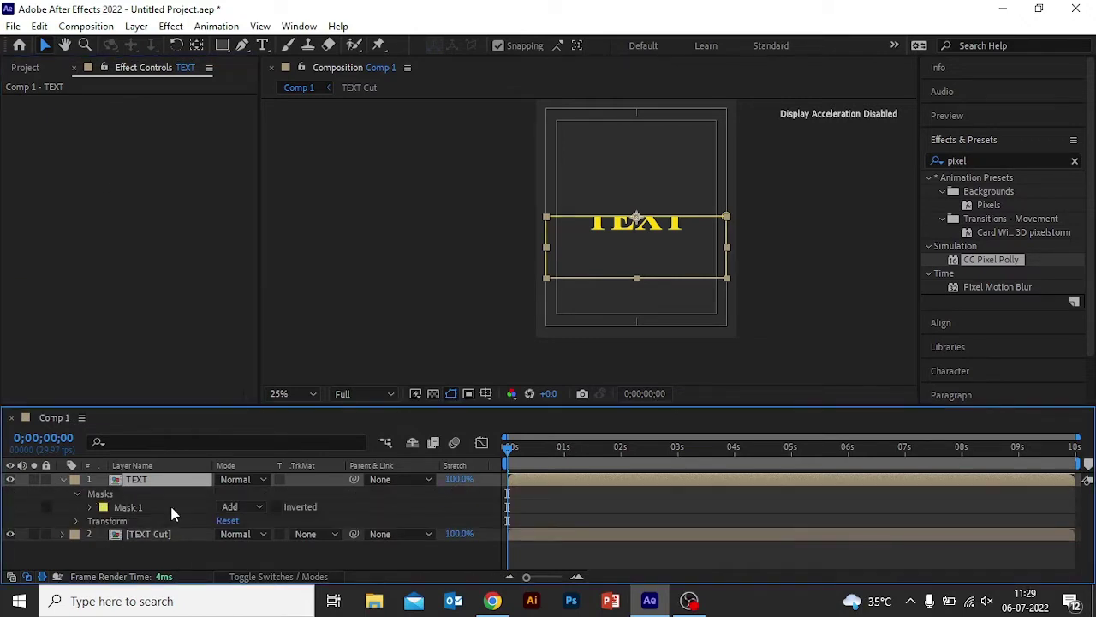
click(241, 506)
click(261, 419)
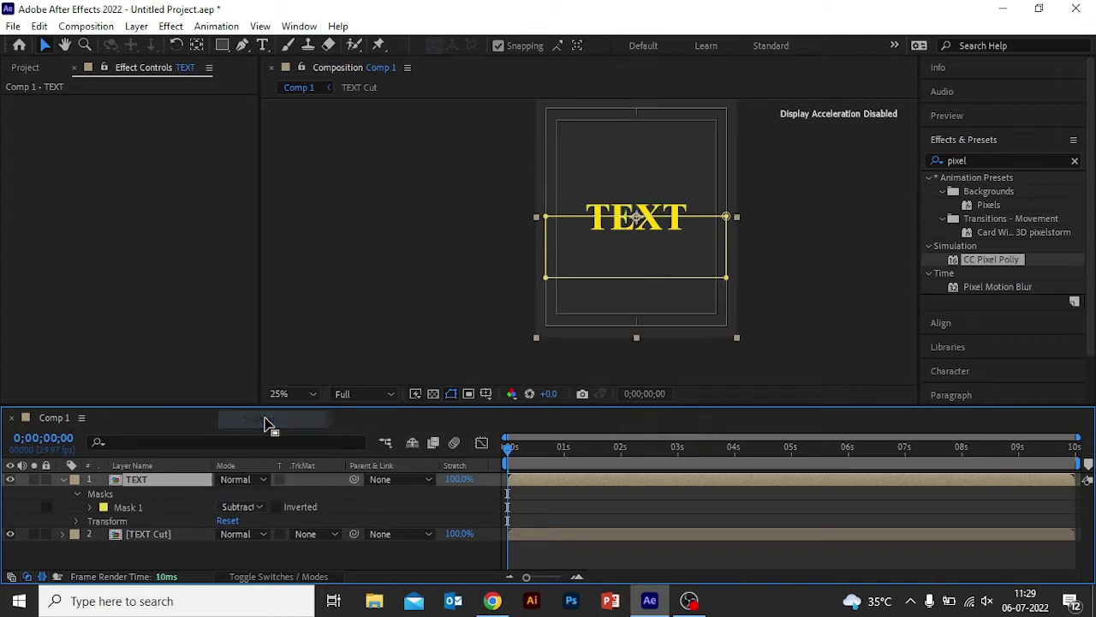
click(522, 540)
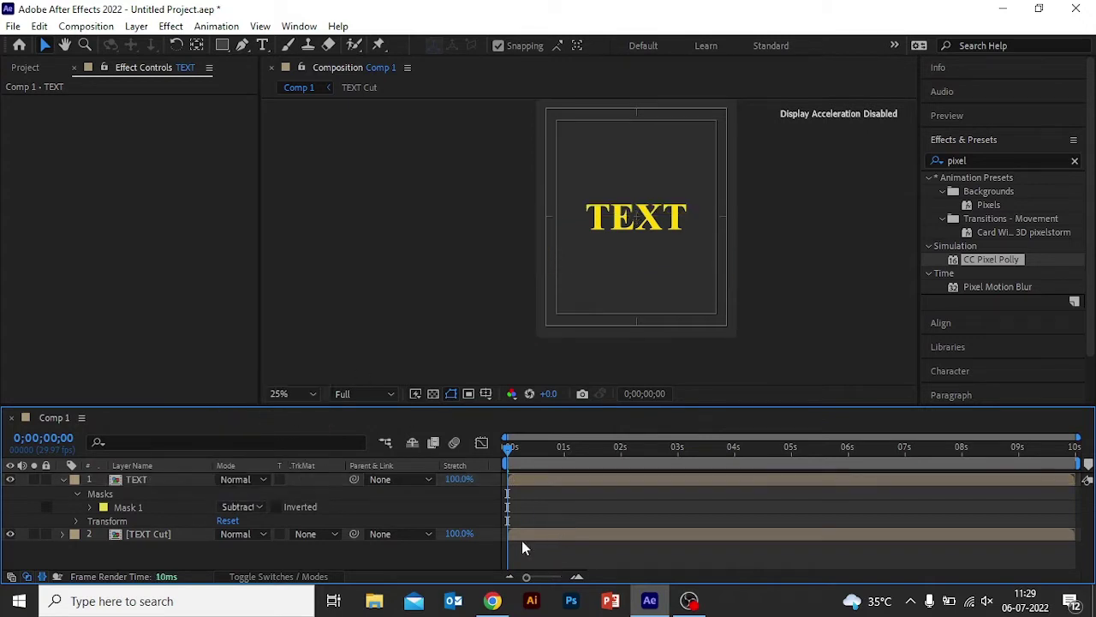
click(61, 480)
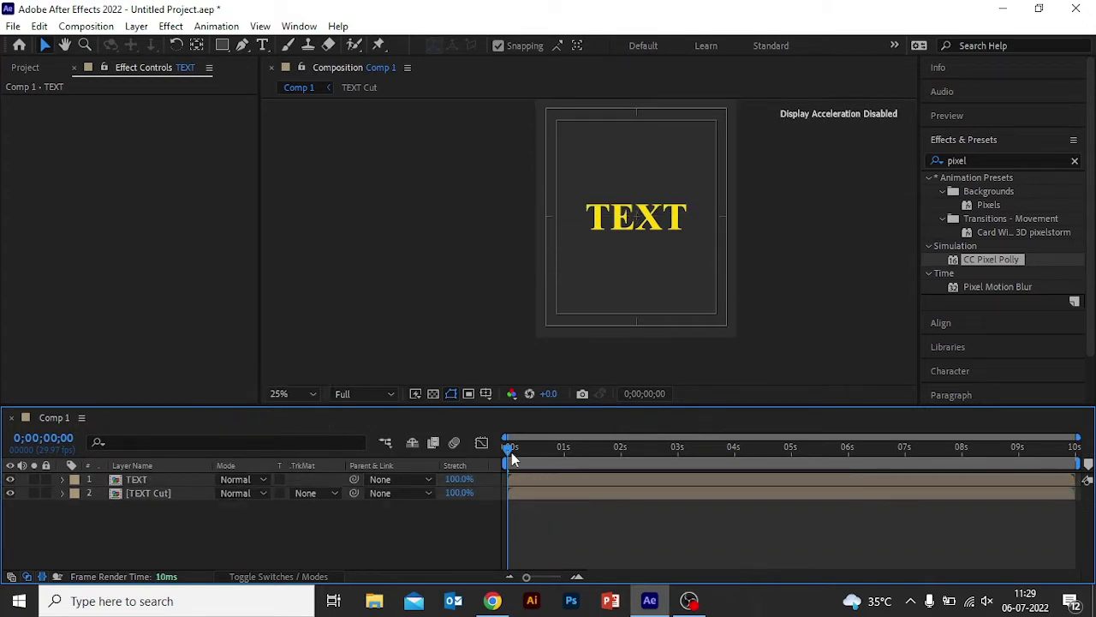
key(space)
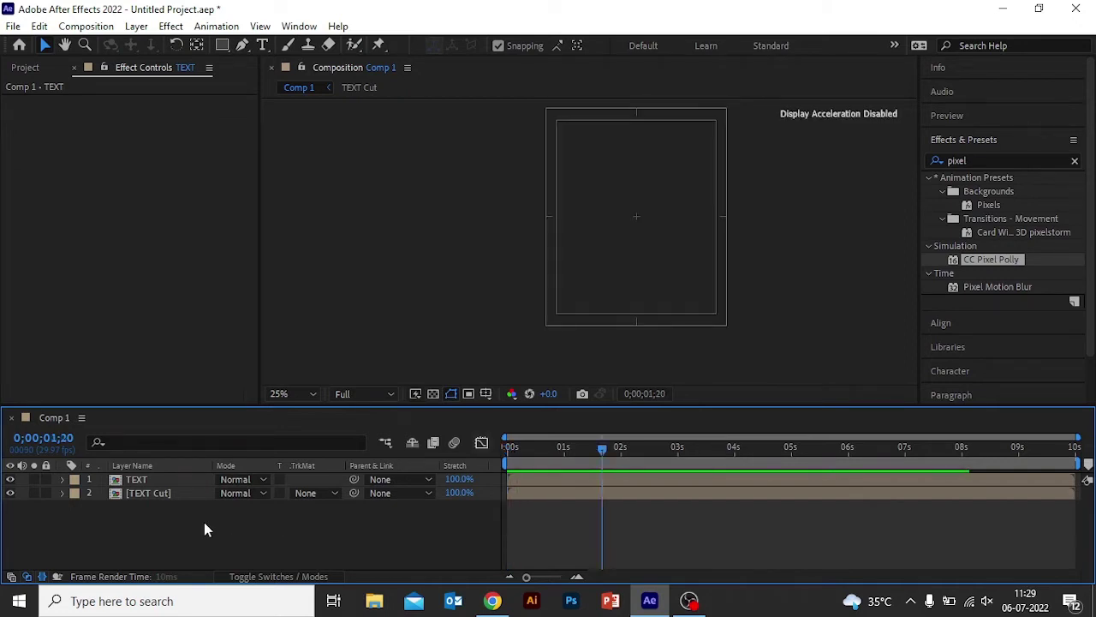
click(558, 446)
key(Home)
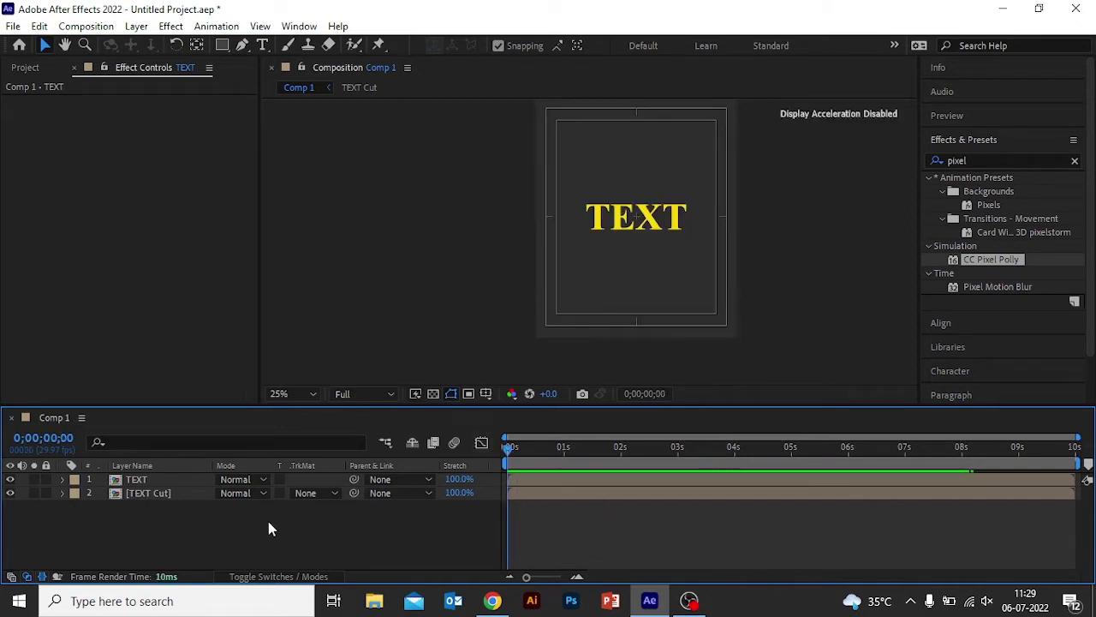
right_click(268, 523)
Create a new composition, Comp 2, with default settings
mouse_move(358, 332)
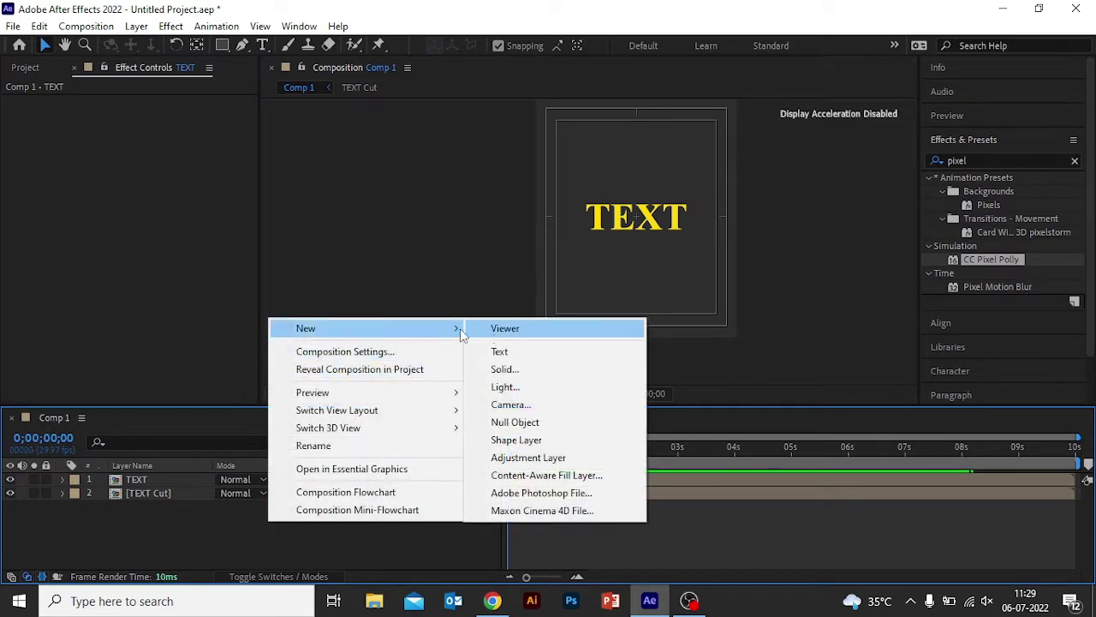
click(86, 25)
click(94, 43)
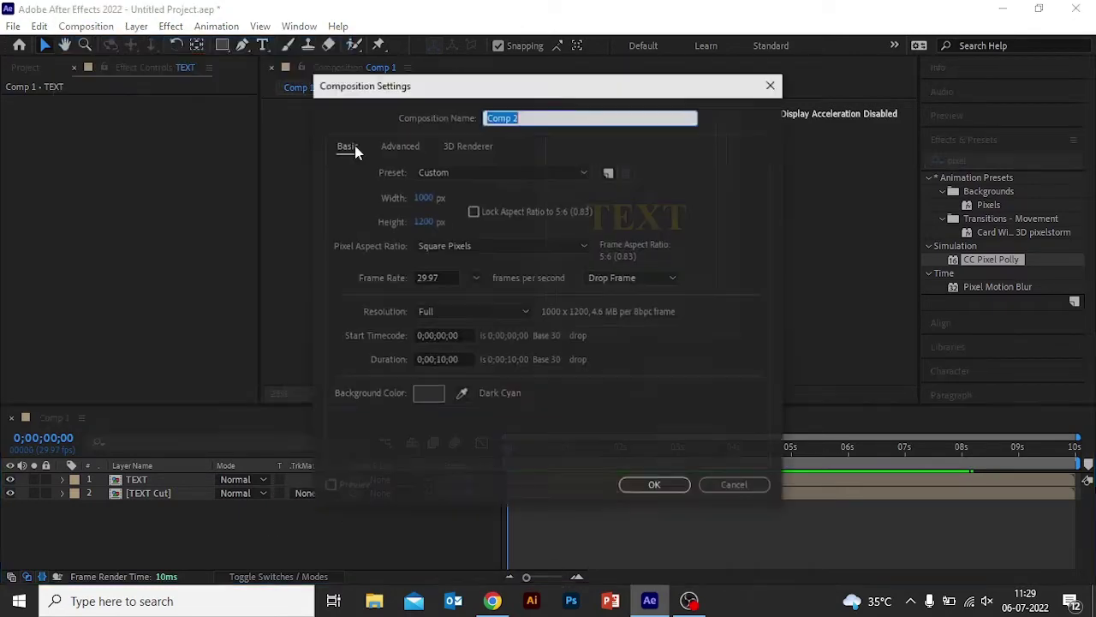
click(650, 487)
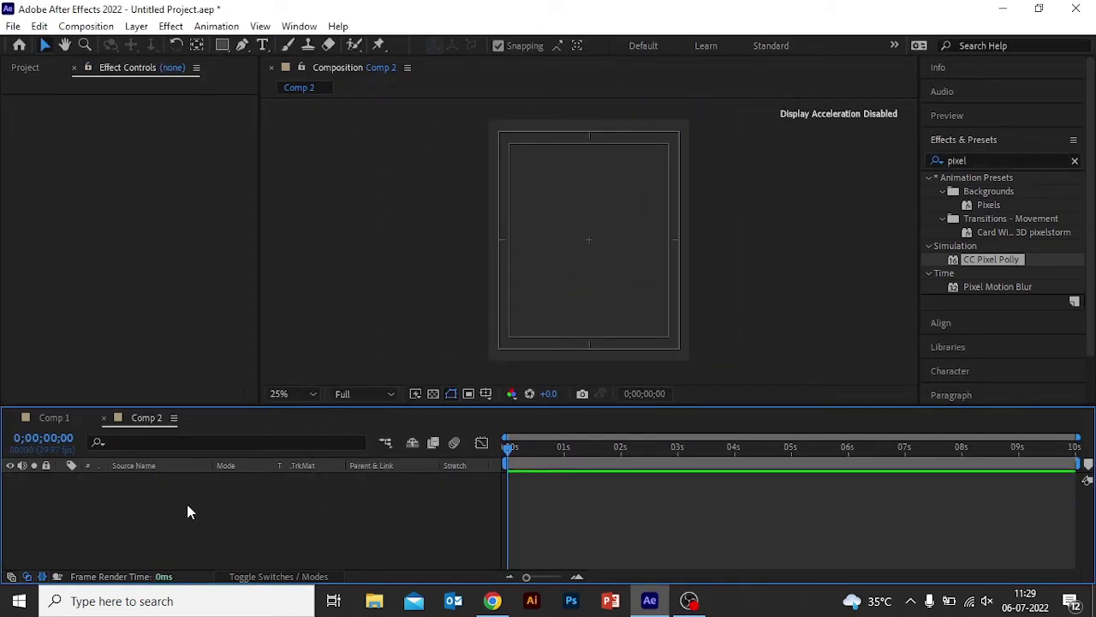
Draw a horizontal line across the comp with the Pen tool and an 18 px stroke
scroll(603, 271, up, 2)
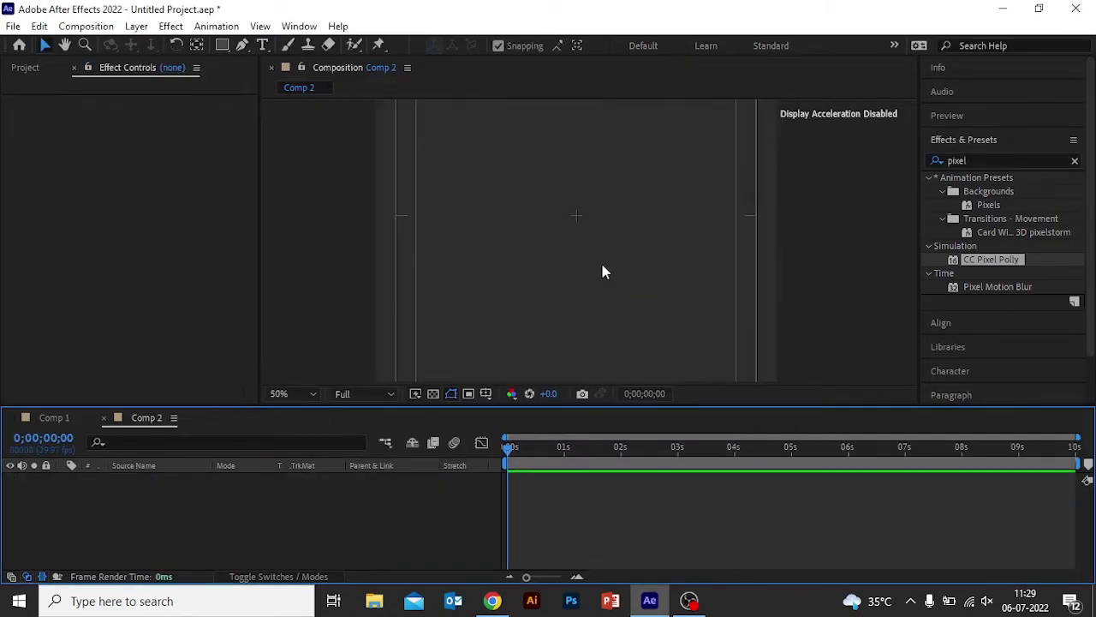
click(242, 45)
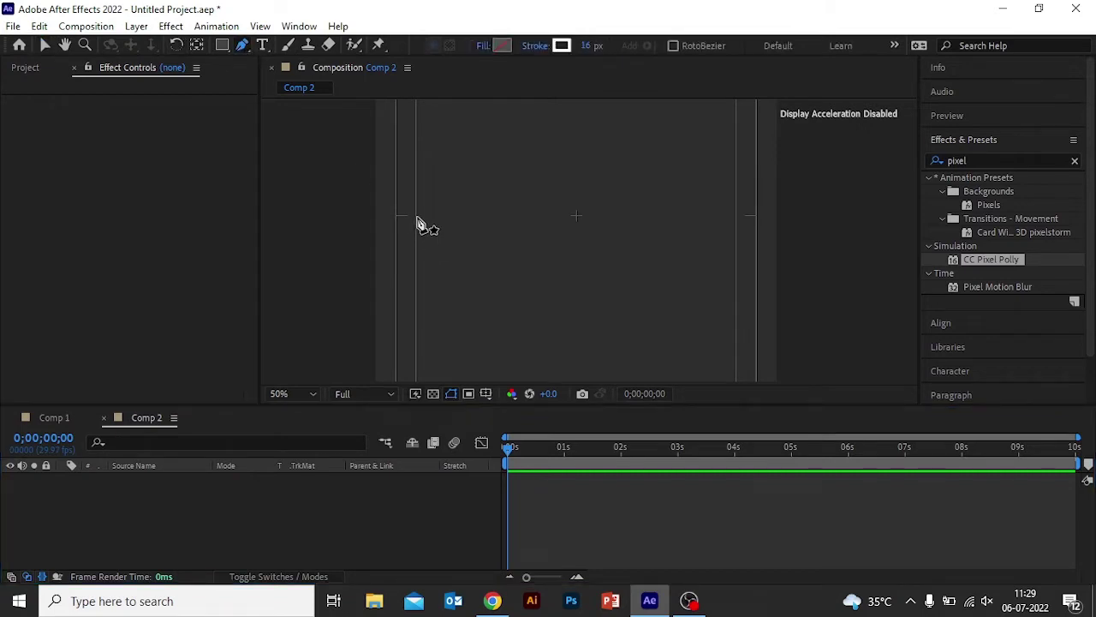
click(416, 215)
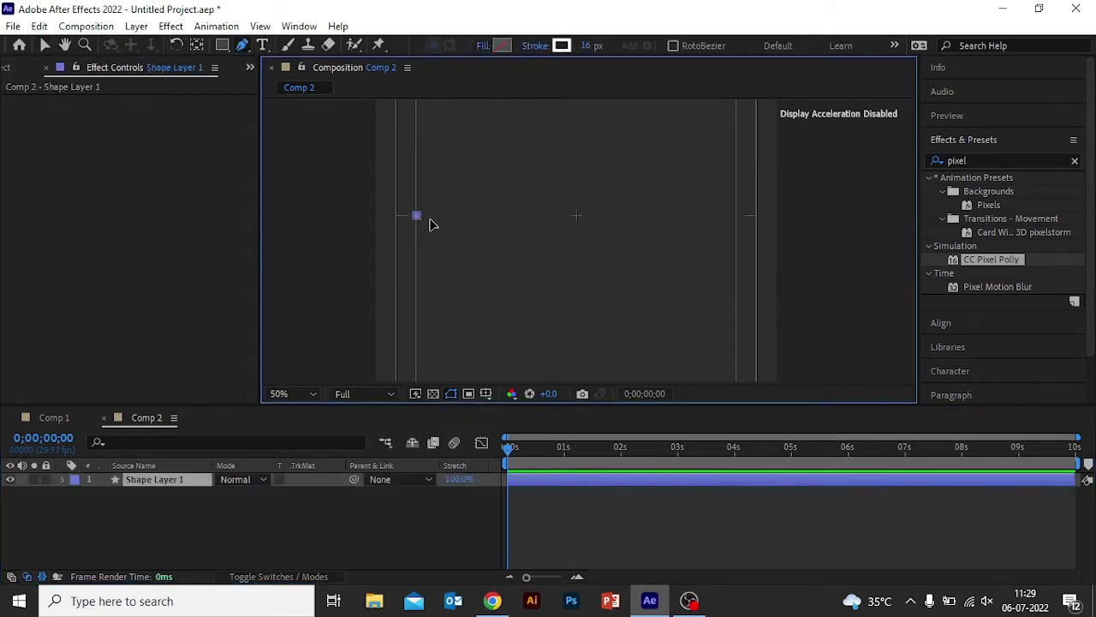
click(735, 215)
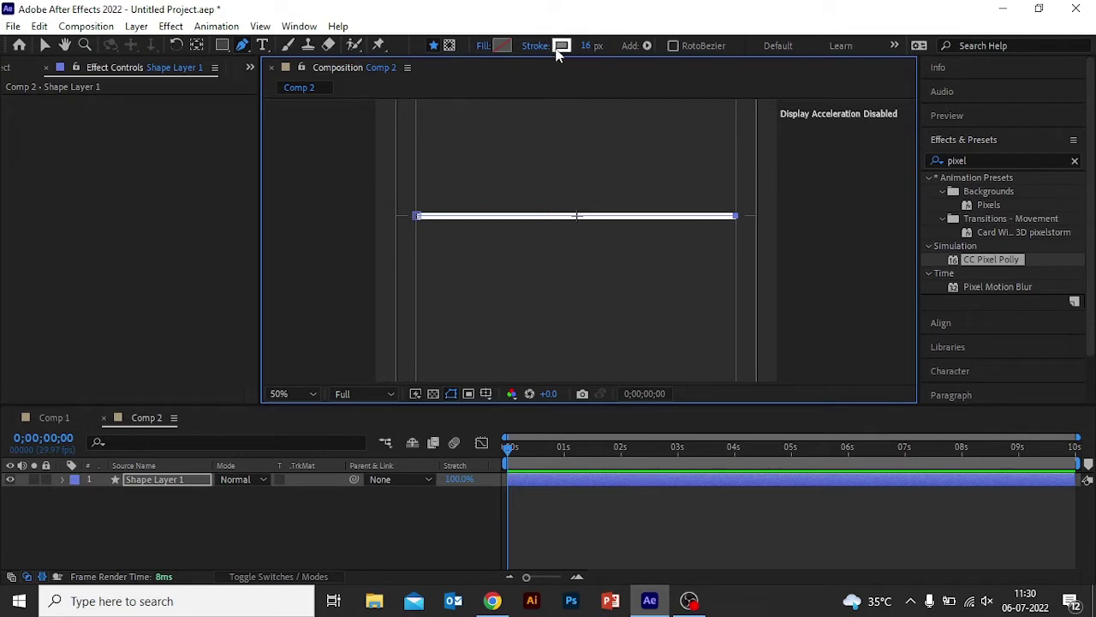
click(589, 45)
text(18)
key(Return)
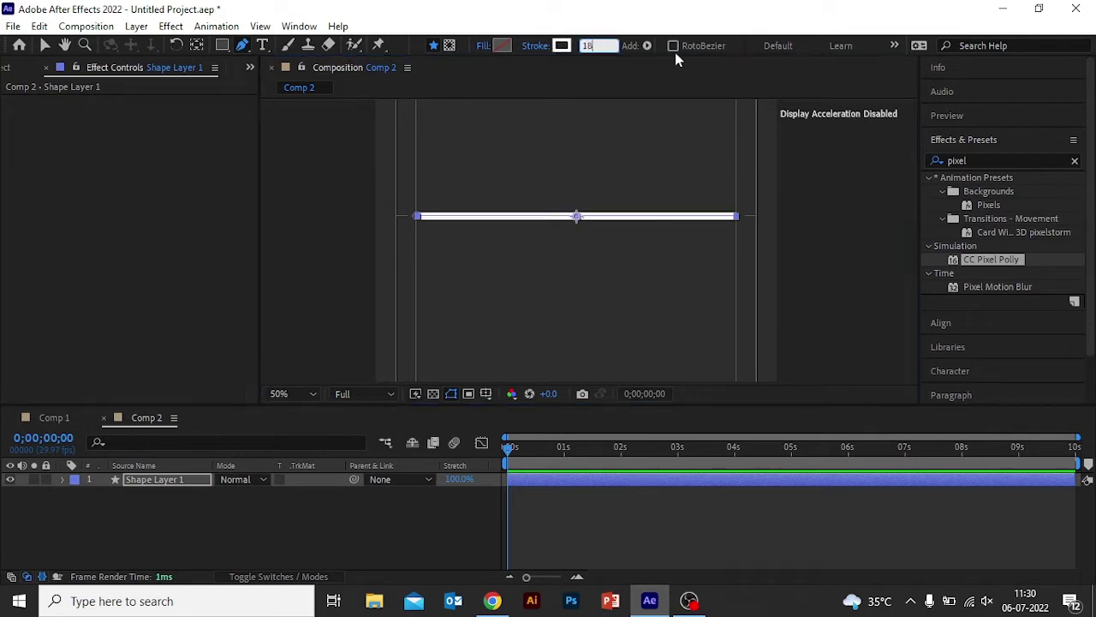
Set the line's stroke taper Start Length and End Length both to 100%
click(62, 480)
click(77, 495)
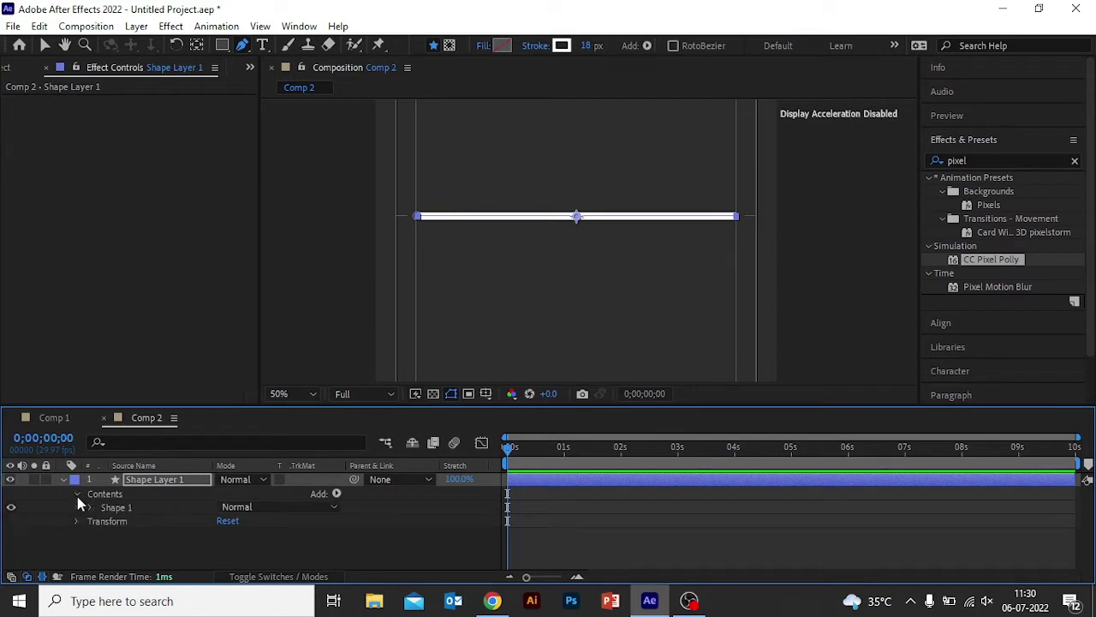
click(91, 508)
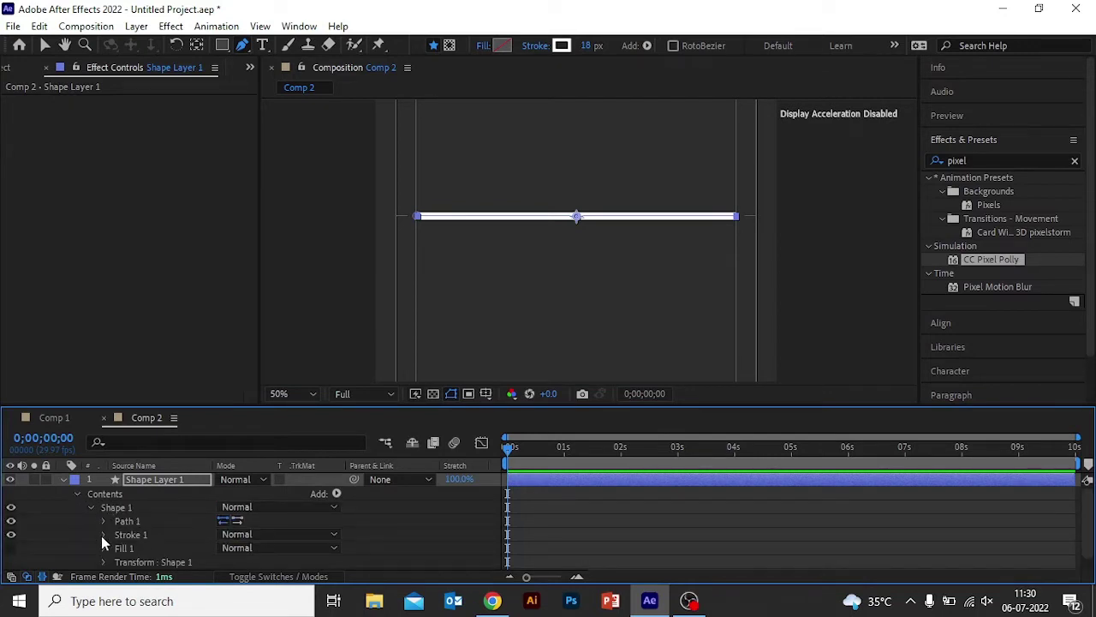
click(103, 534)
scroll(128, 535, down, 3)
scroll(156, 543, down, 2)
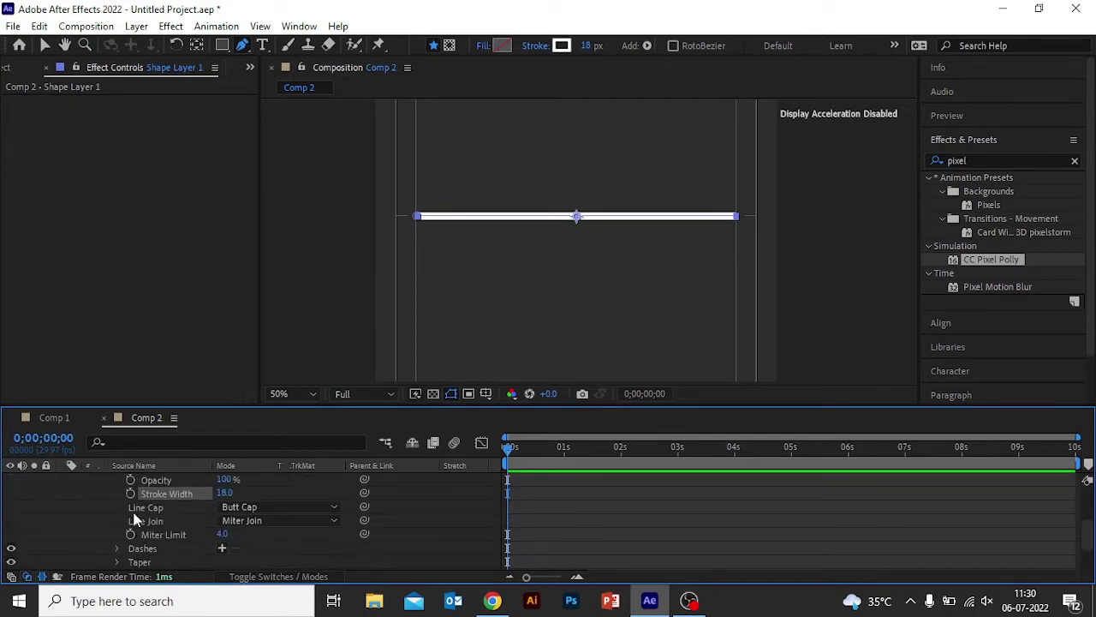
click(117, 561)
scroll(171, 530, down, 3)
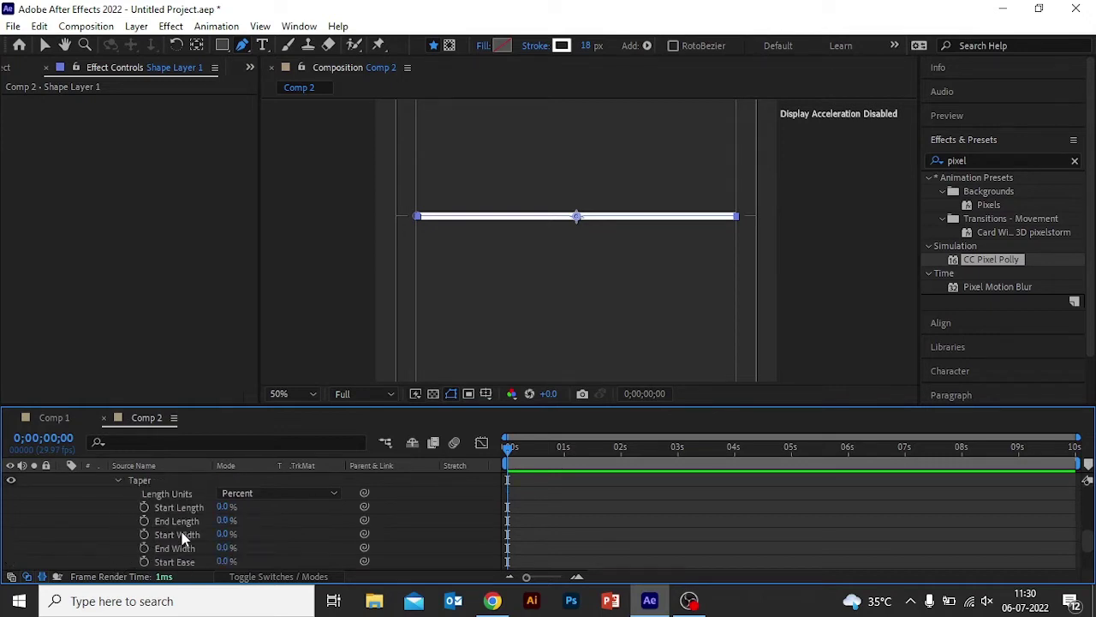
scroll(205, 501, down, 2)
scroll(205, 501, up, 2)
click(225, 507)
text(100)
key(Return)
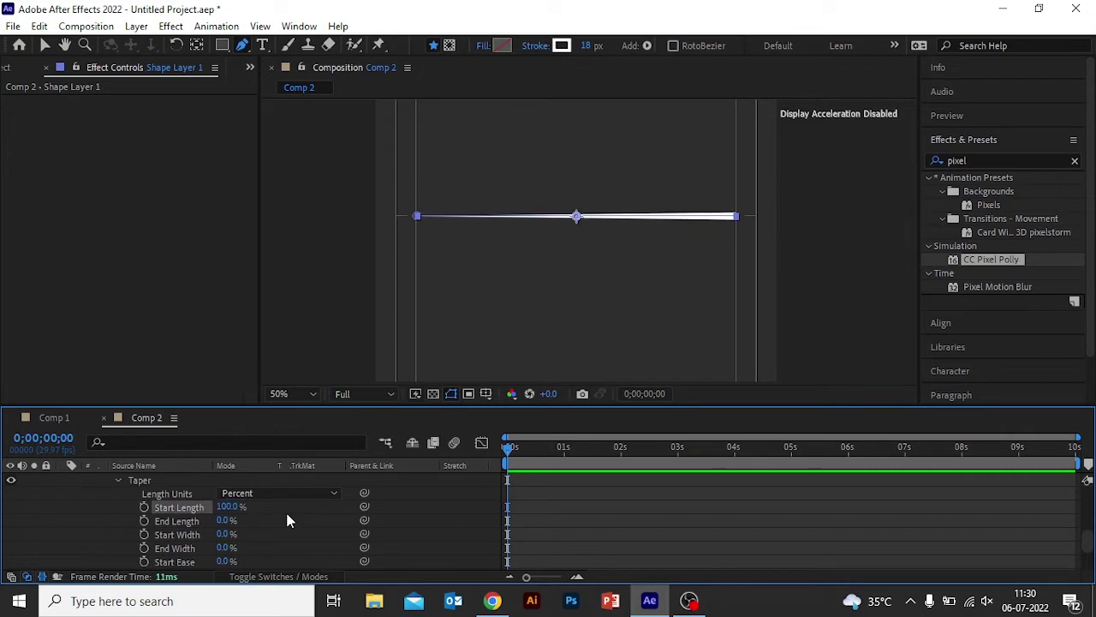
click(220, 521)
text(100)
key(Return)
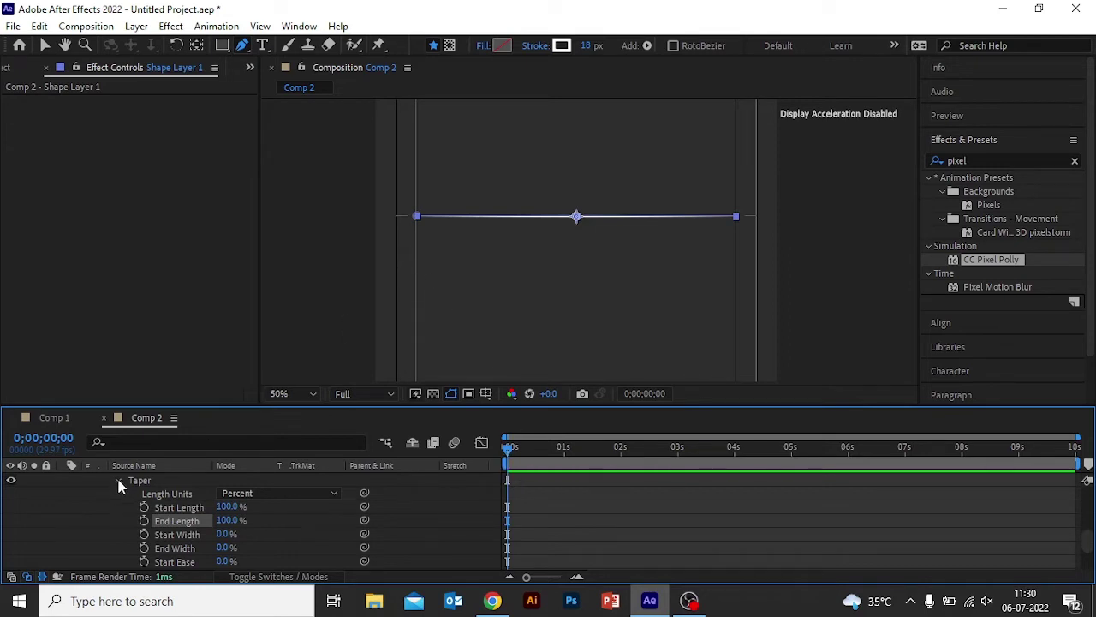
Add Trim Paths to Shape 1 and set its Start to 100%
scroll(119, 488, up, 2)
scroll(118, 493, up, 2)
scroll(117, 501, up, 2)
scroll(108, 526, up, 2)
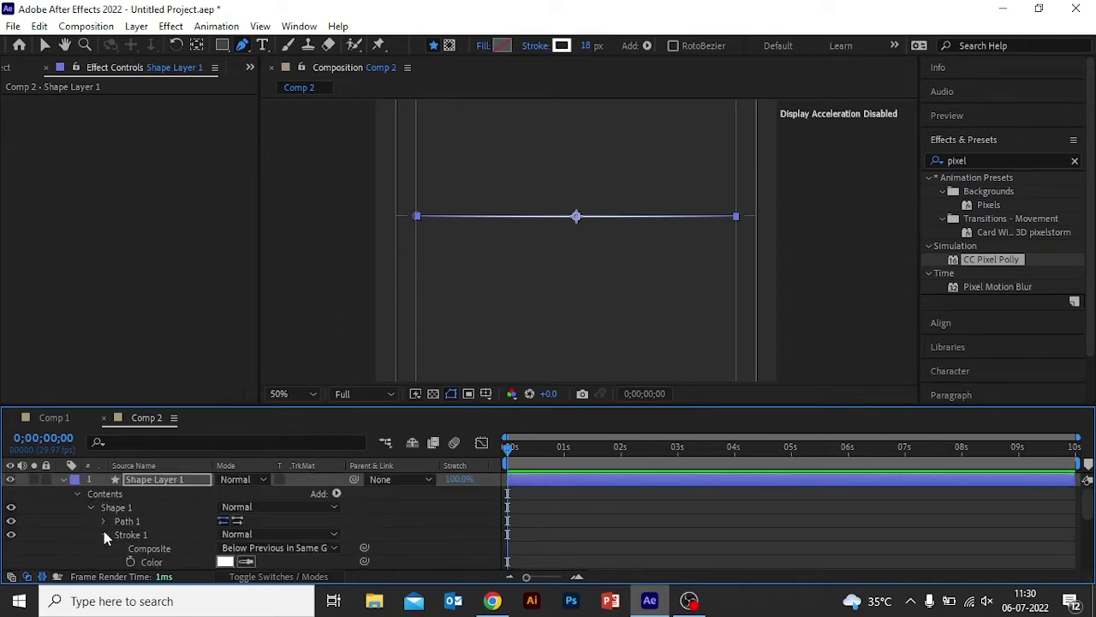
click(102, 535)
click(336, 495)
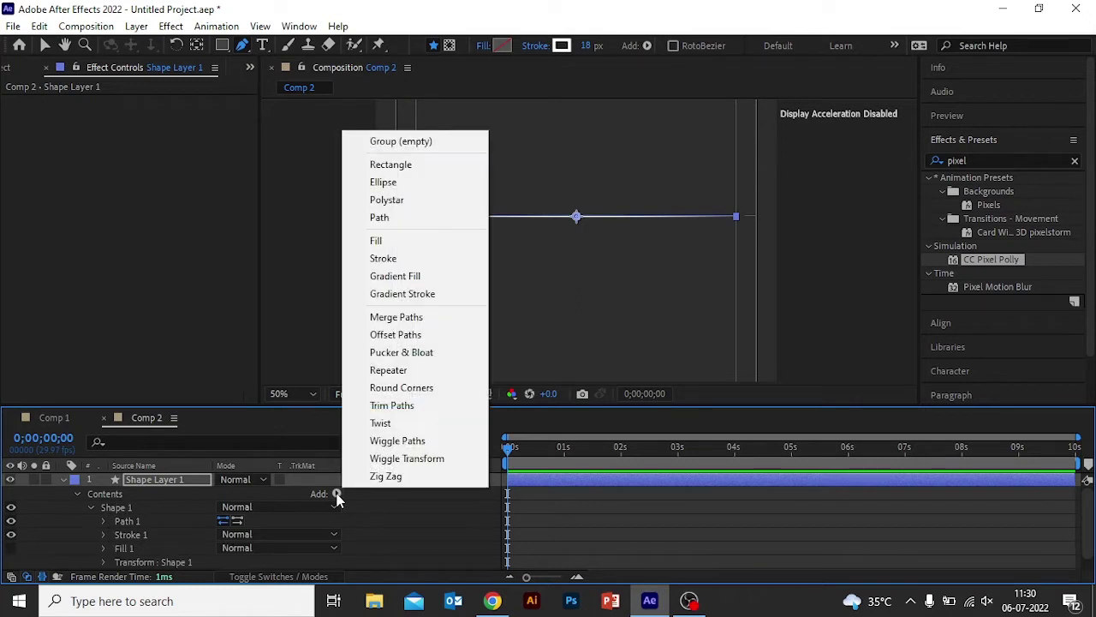
click(402, 405)
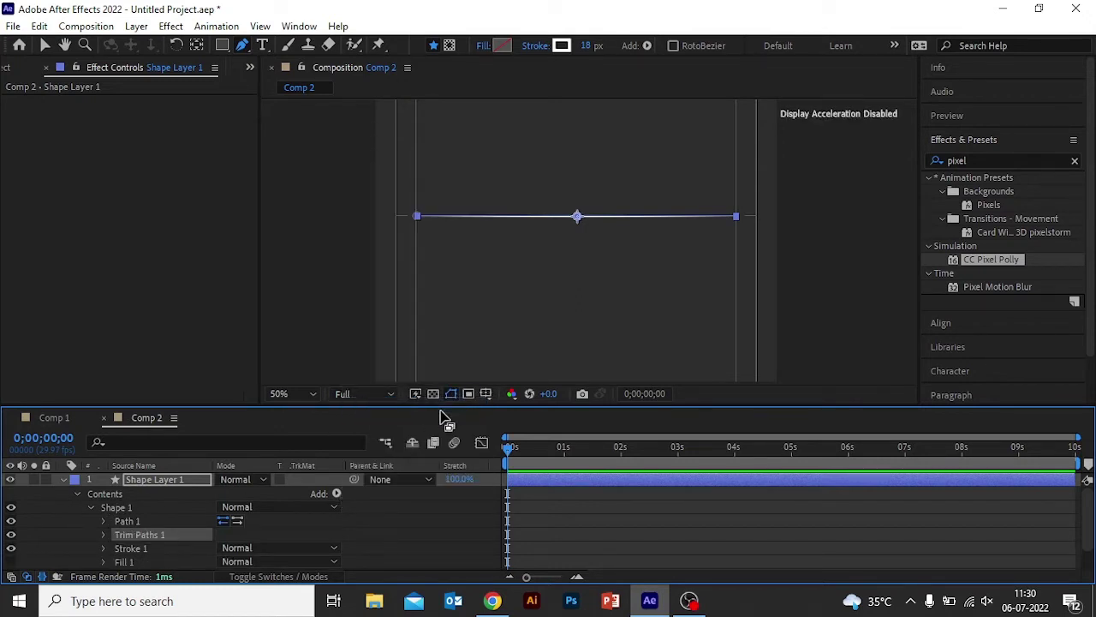
click(76, 494)
click(76, 500)
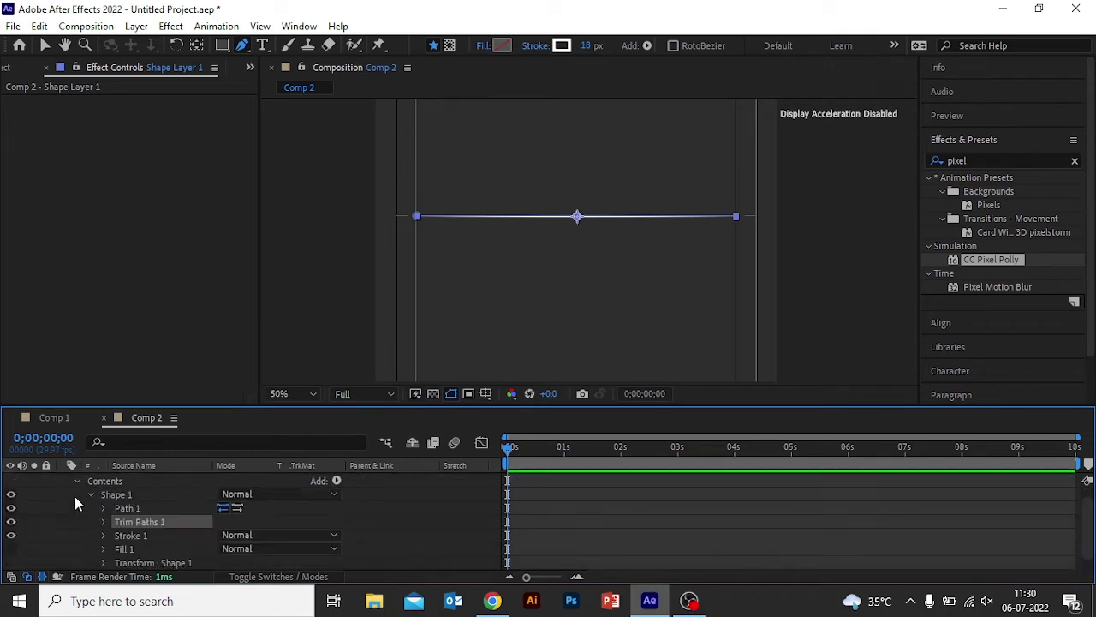
click(104, 522)
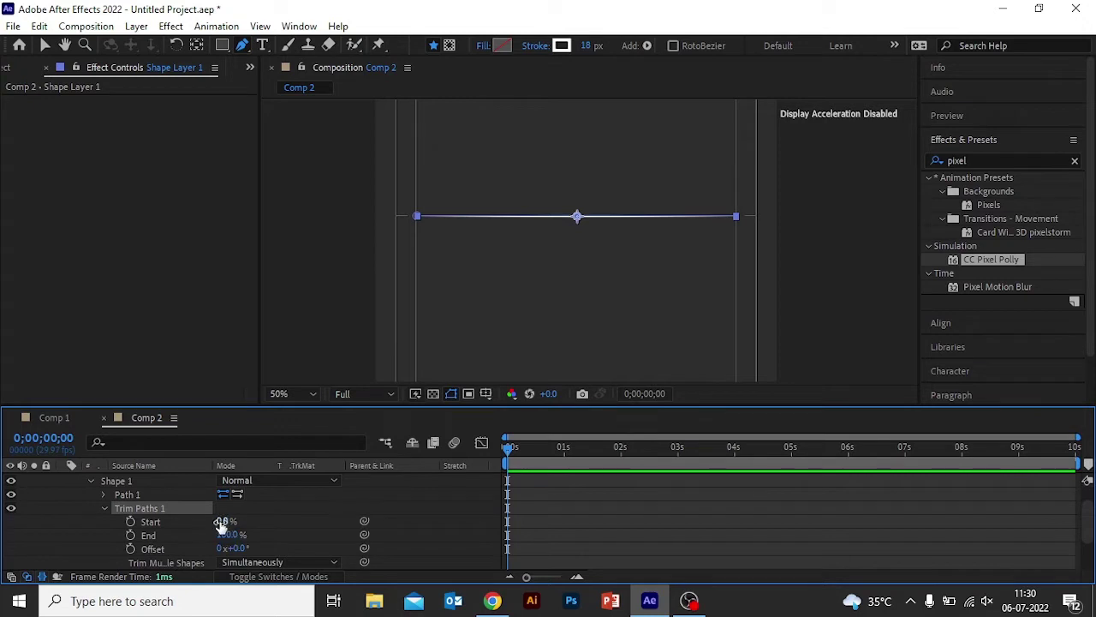
click(224, 522)
text(100)
key(Return)
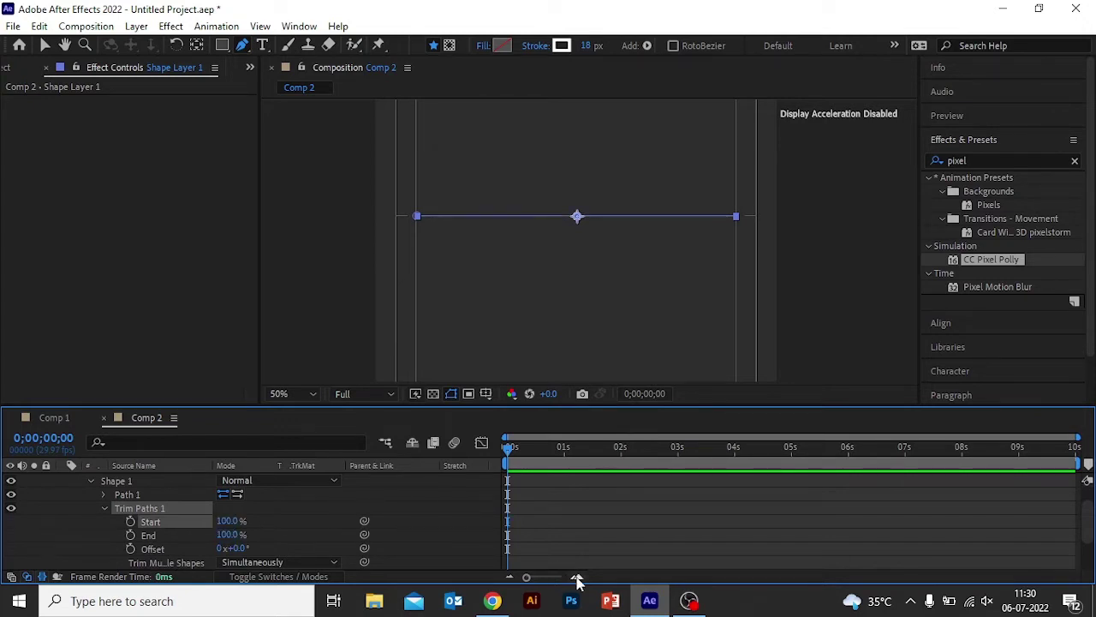
Keyframe Trim Paths End from 100% to 0% at 15 frames and Start to 0% at one second
click(577, 581)
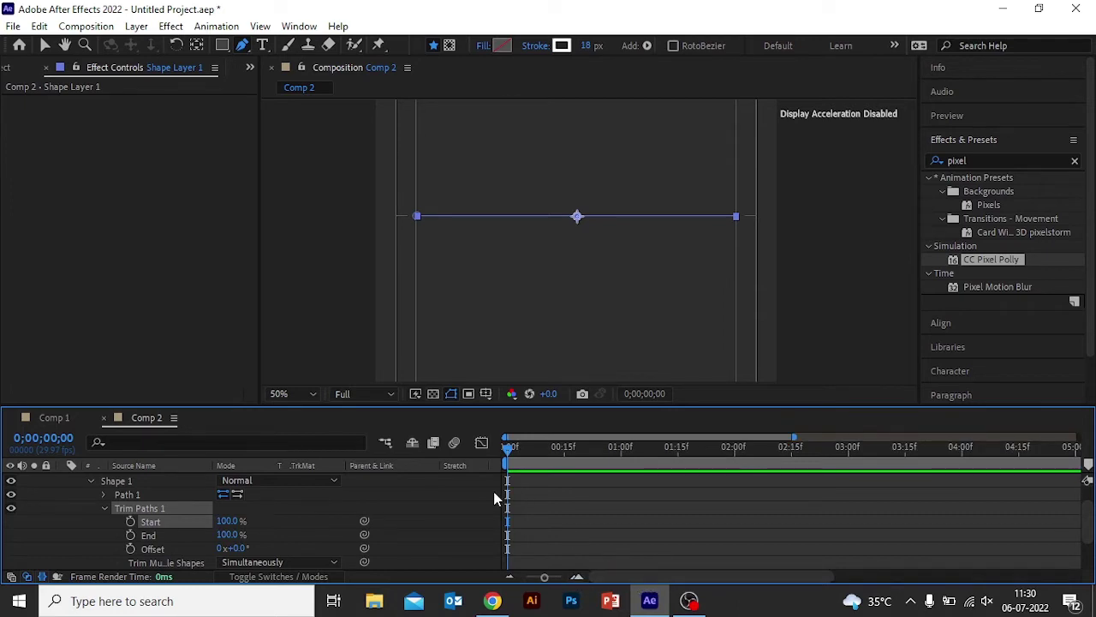
click(130, 522)
click(130, 535)
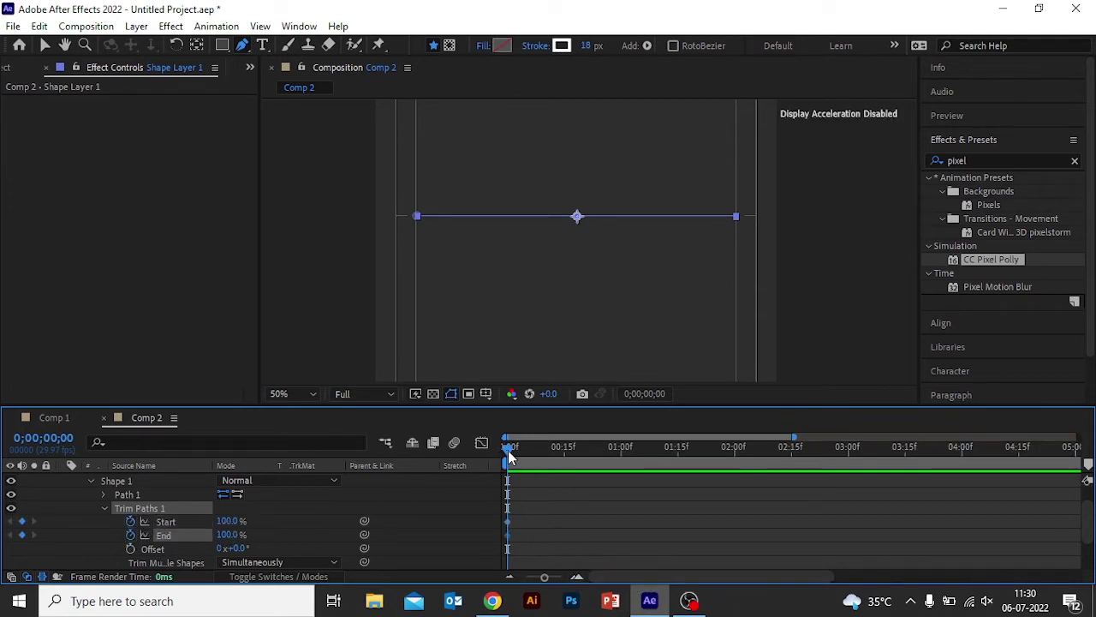
drag(509, 457, 564, 454)
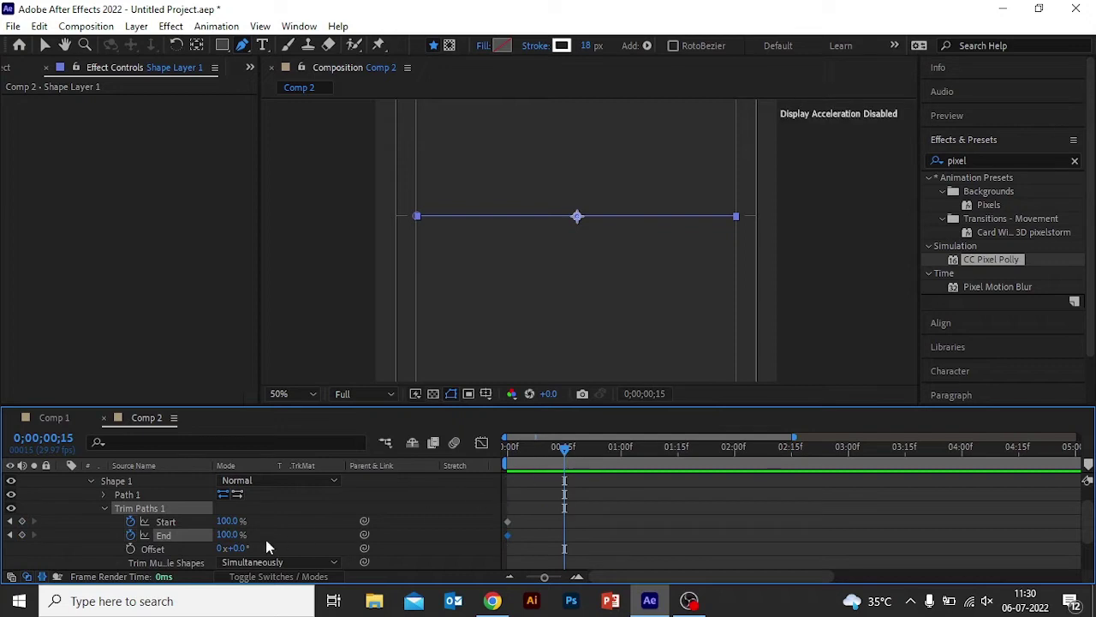
click(227, 535)
click(228, 535)
text(0)
key(Return)
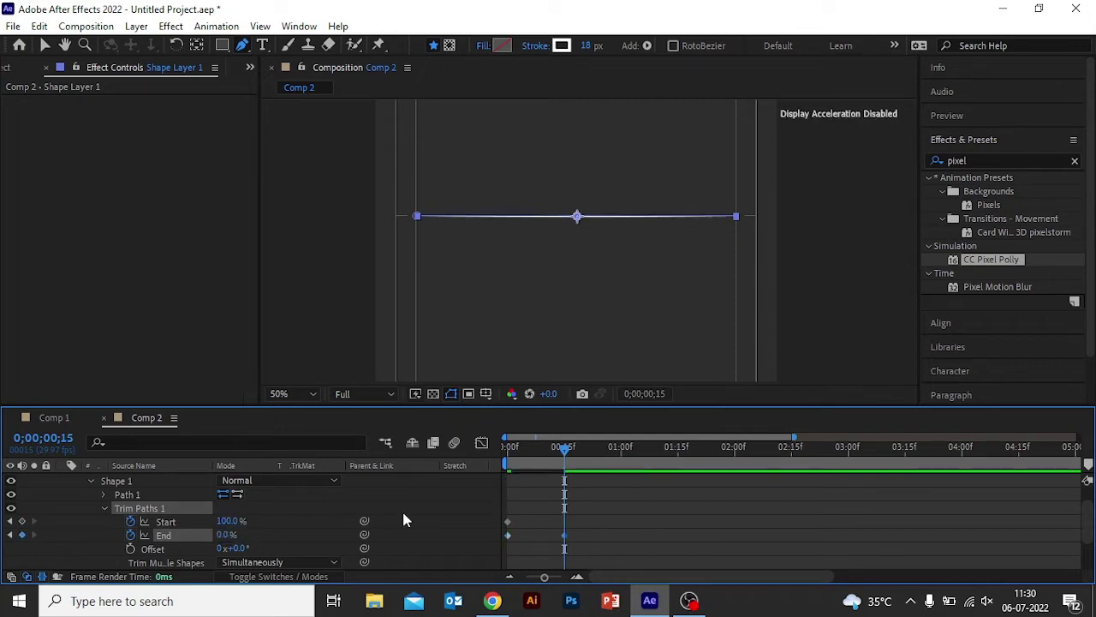
click(620, 447)
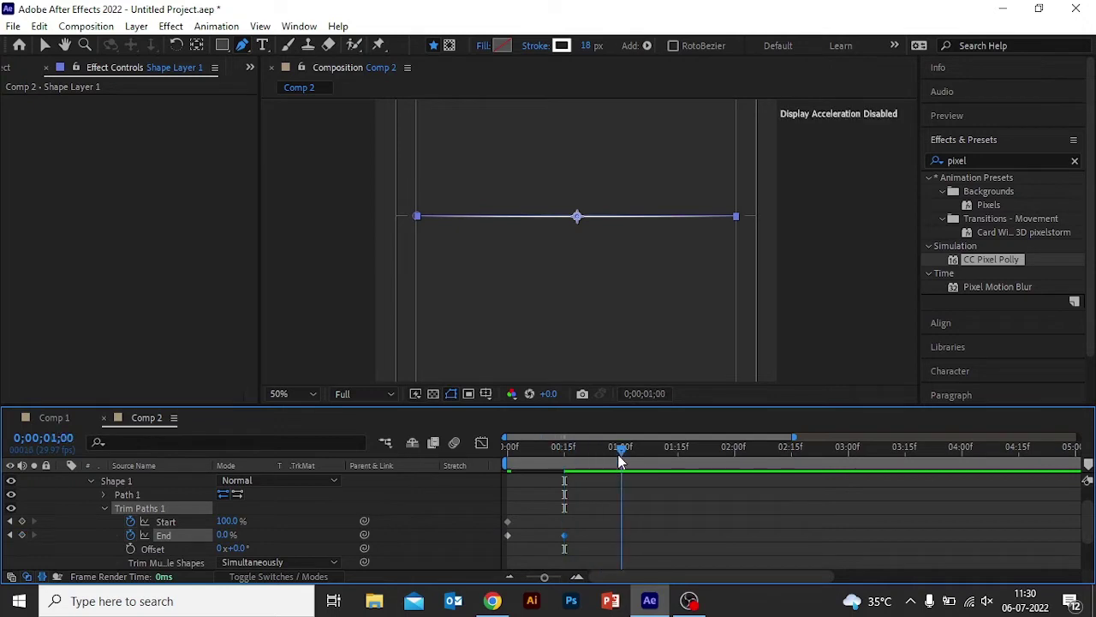
click(229, 521)
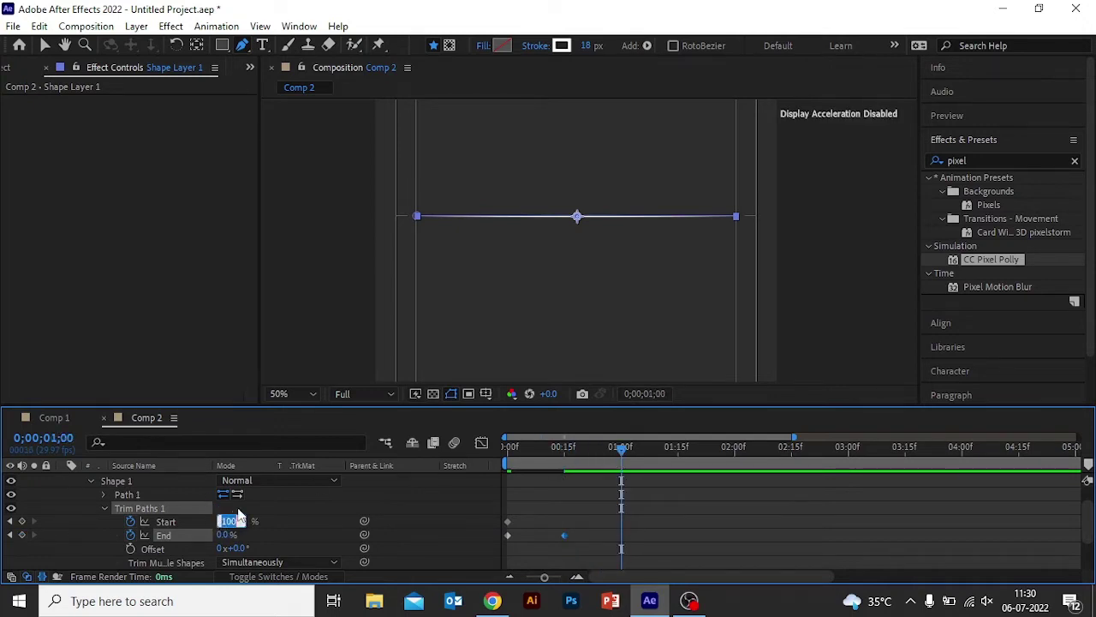
text(0)
key(Return)
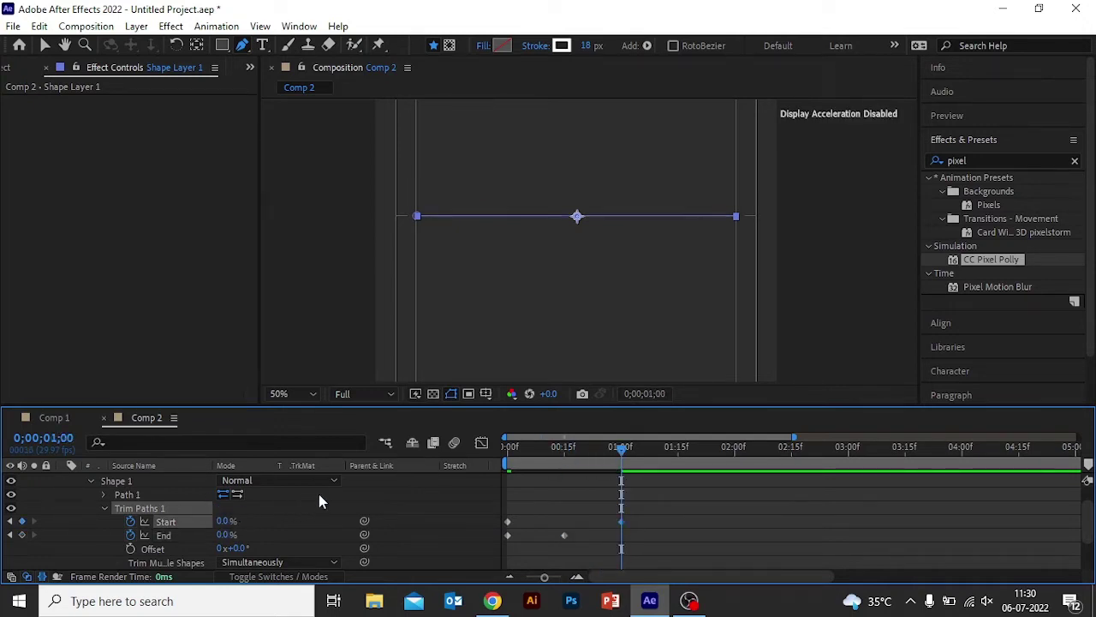
mouse_move(621, 446)
mouse_down()
mouse_move(509, 446)
mouse_move(623, 477)
mouse_move(482, 483)
mouse_up()
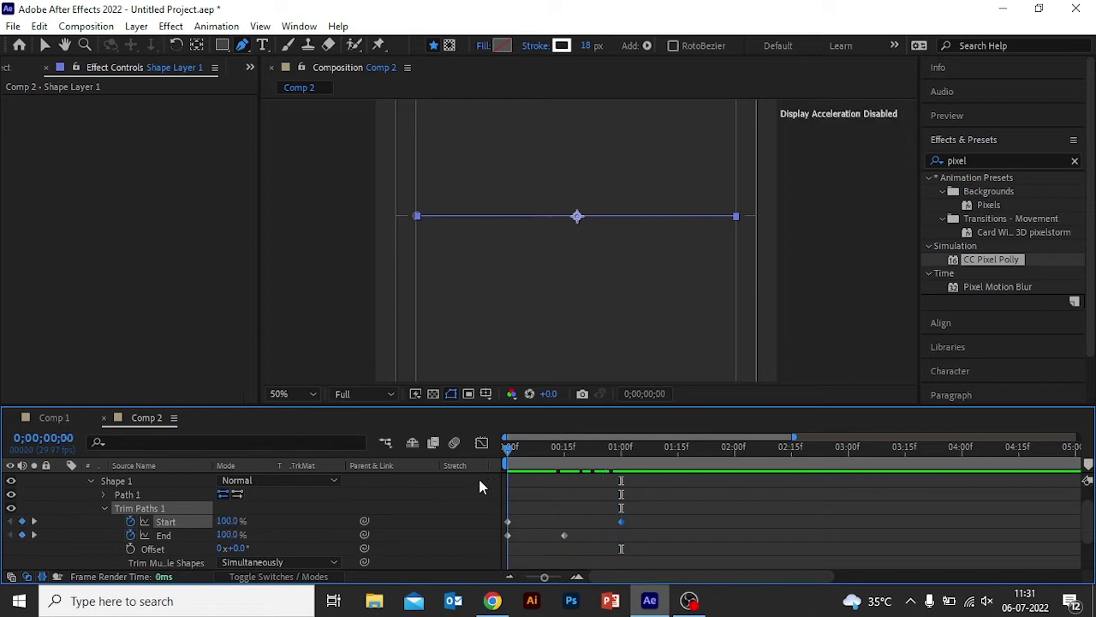
Apply Easy Ease to all the Trim Paths keyframes
key(space)
drag(660, 505, 508, 555)
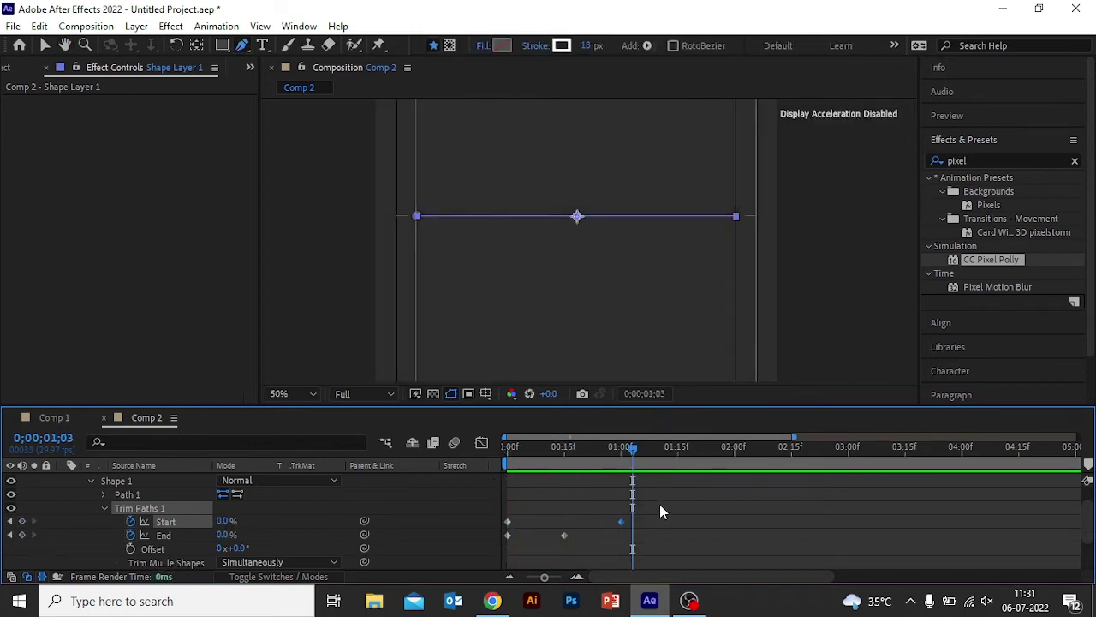
right_click(511, 535)
mouse_move(552, 524)
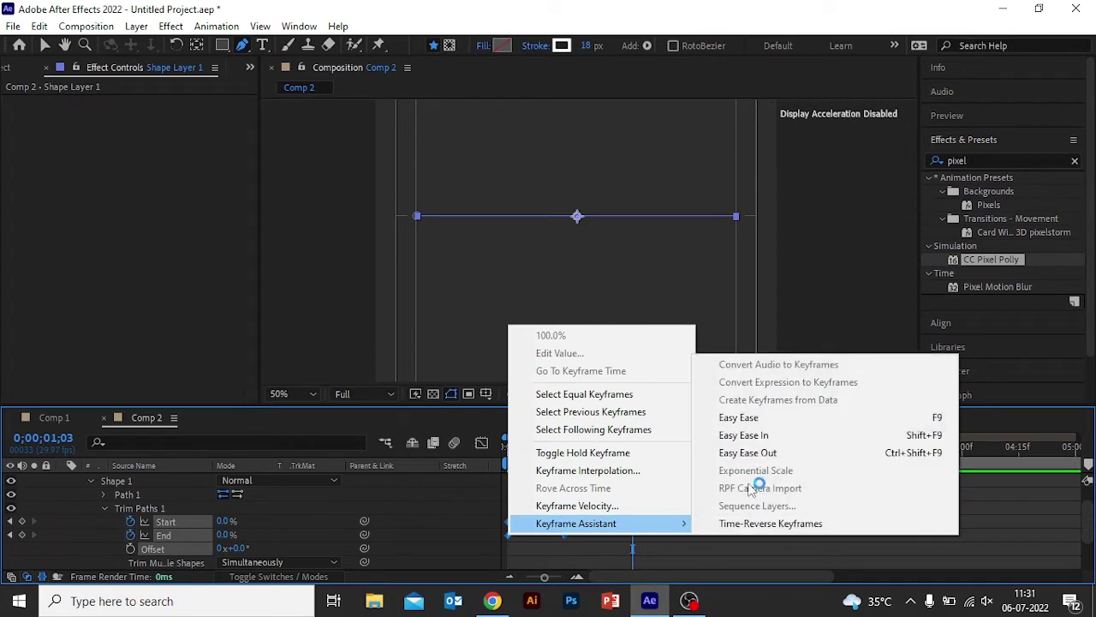
click(764, 417)
click(681, 537)
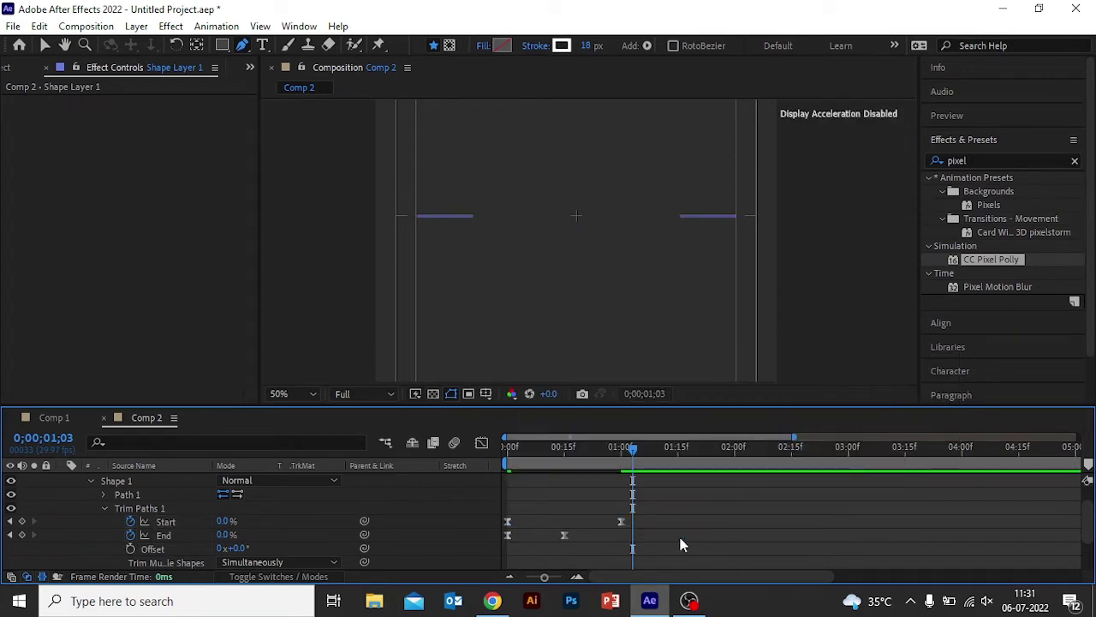
Trim Comp 2 to a one-second work area and preview the animation from the start
click(625, 449)
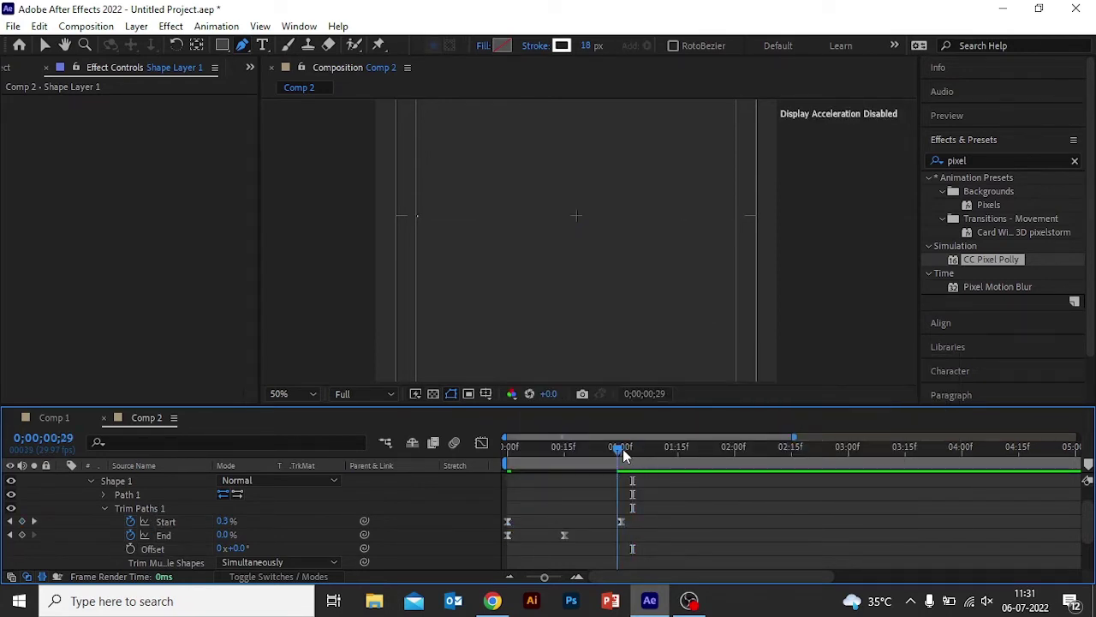
click(622, 449)
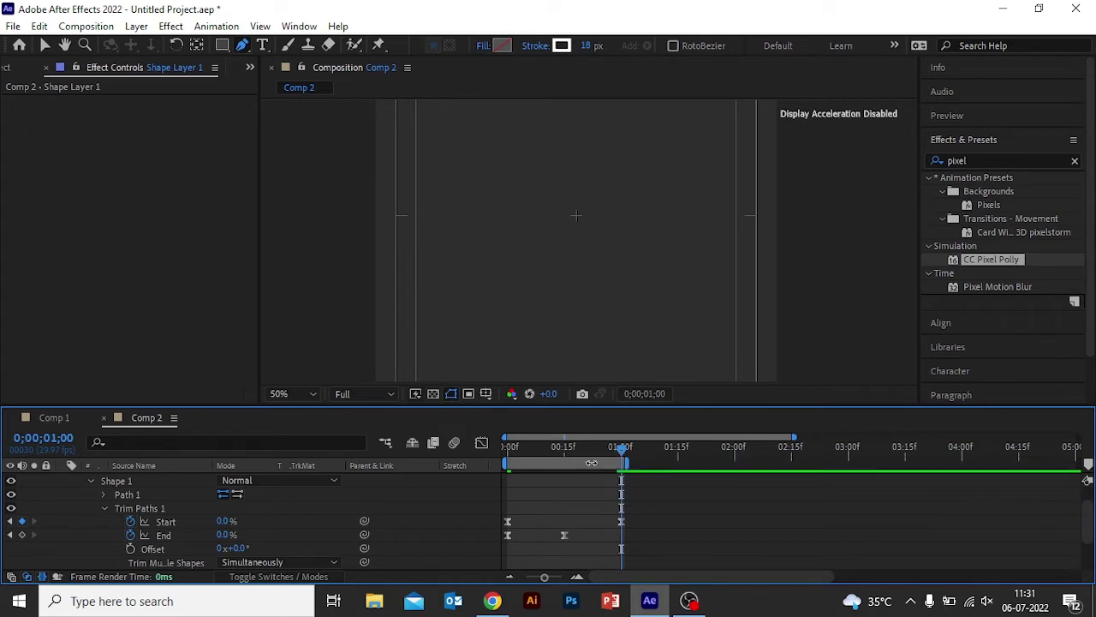
right_click(597, 463)
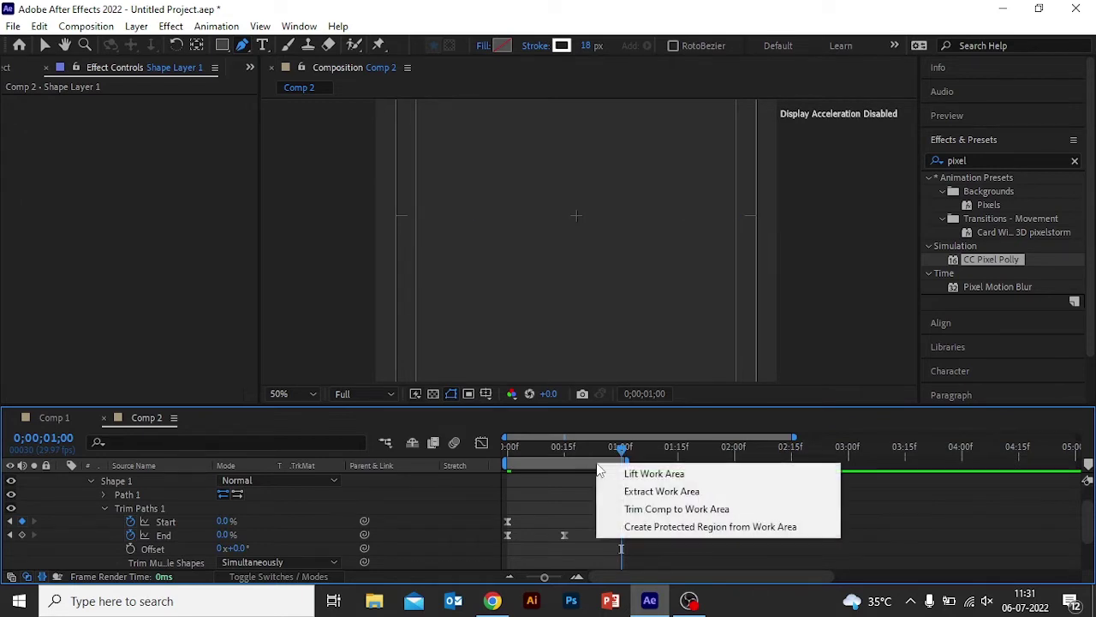
click(637, 509)
click(507, 452)
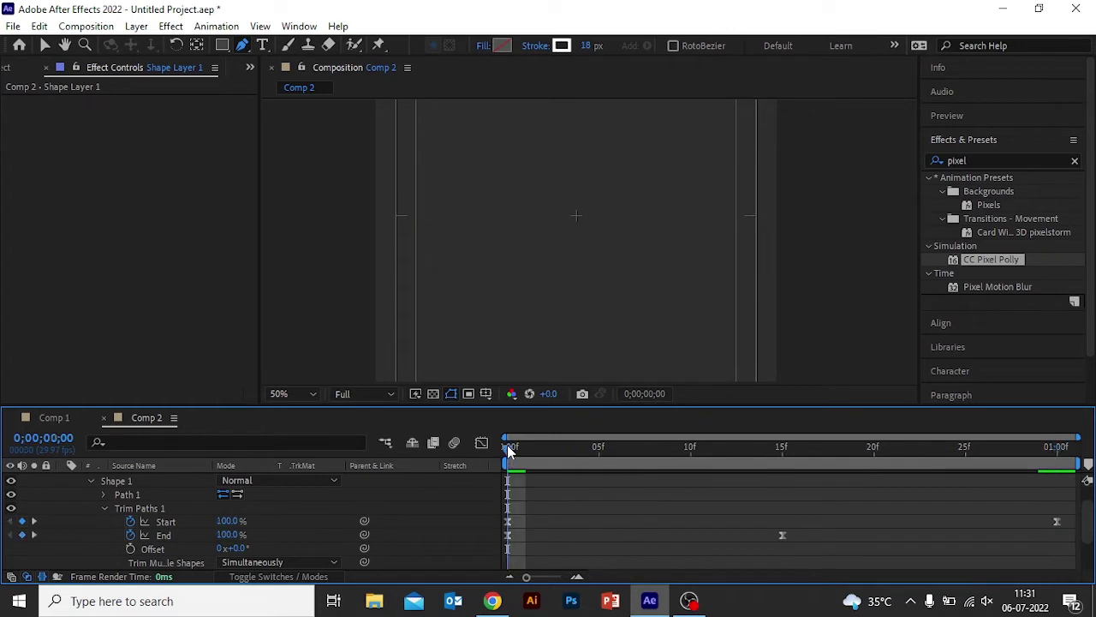
key(space)
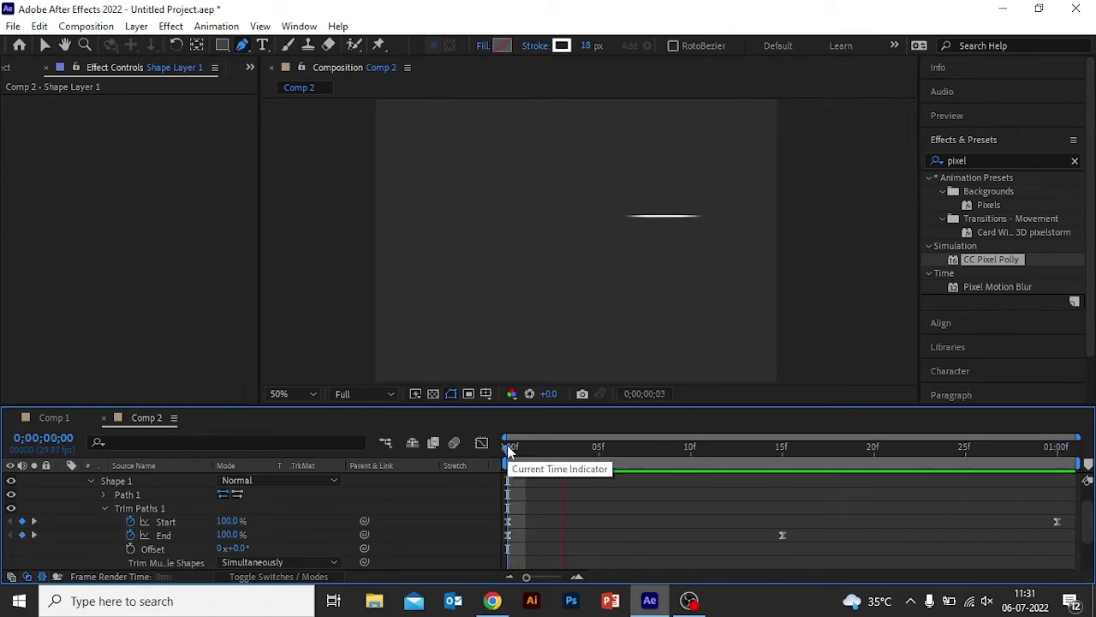
Stop playback, return to Comp 1, and drag Comp 2 from the Project panel into its timeline
key(space)
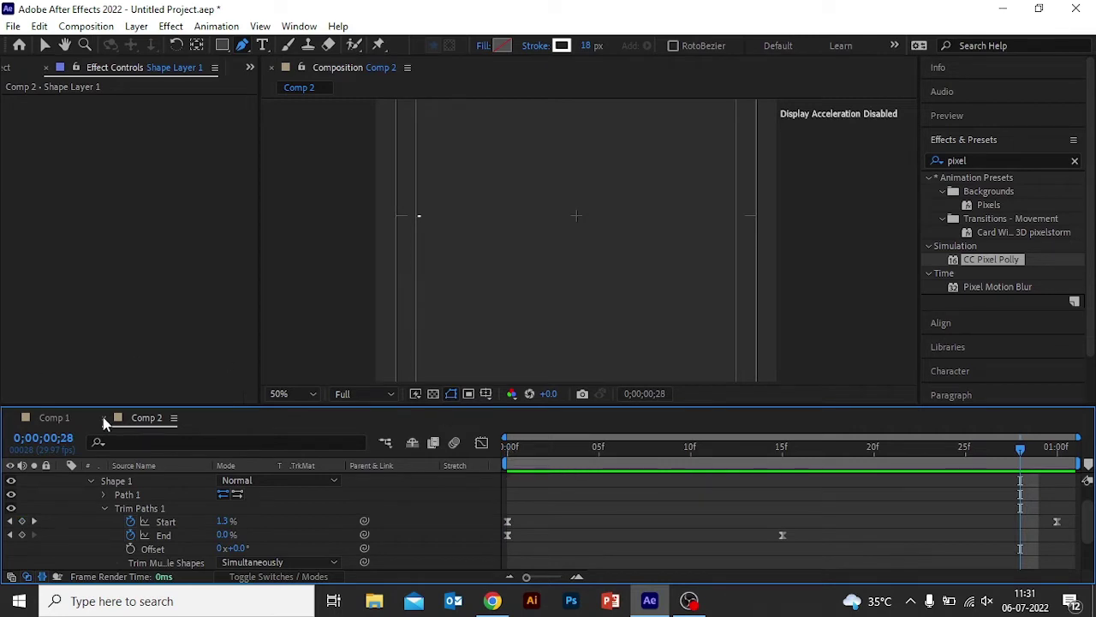
click(105, 420)
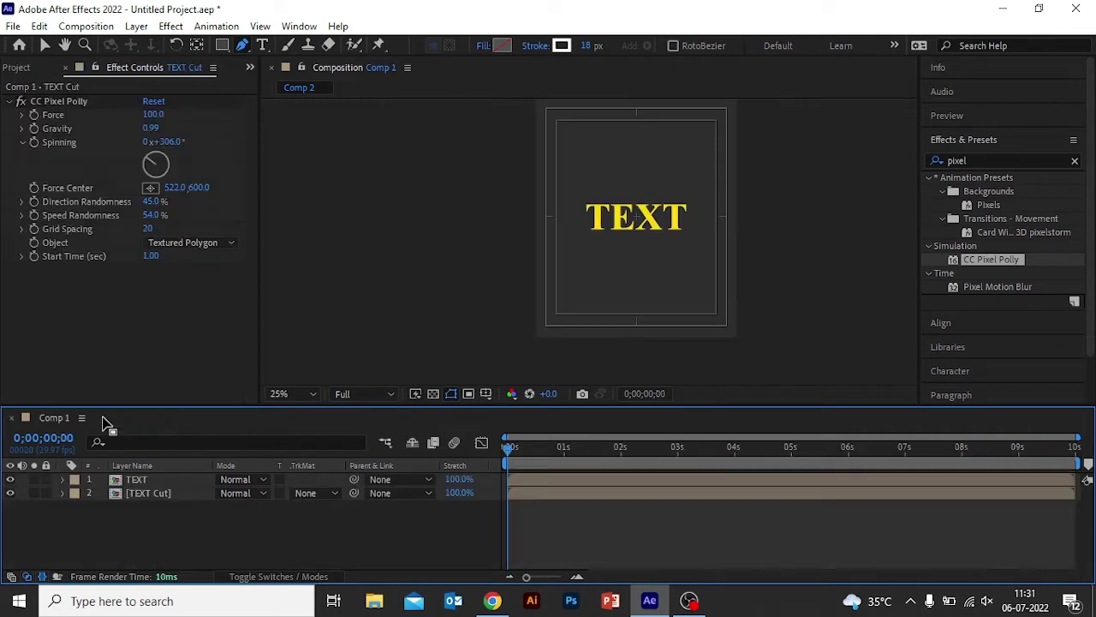
click(67, 69)
click(129, 369)
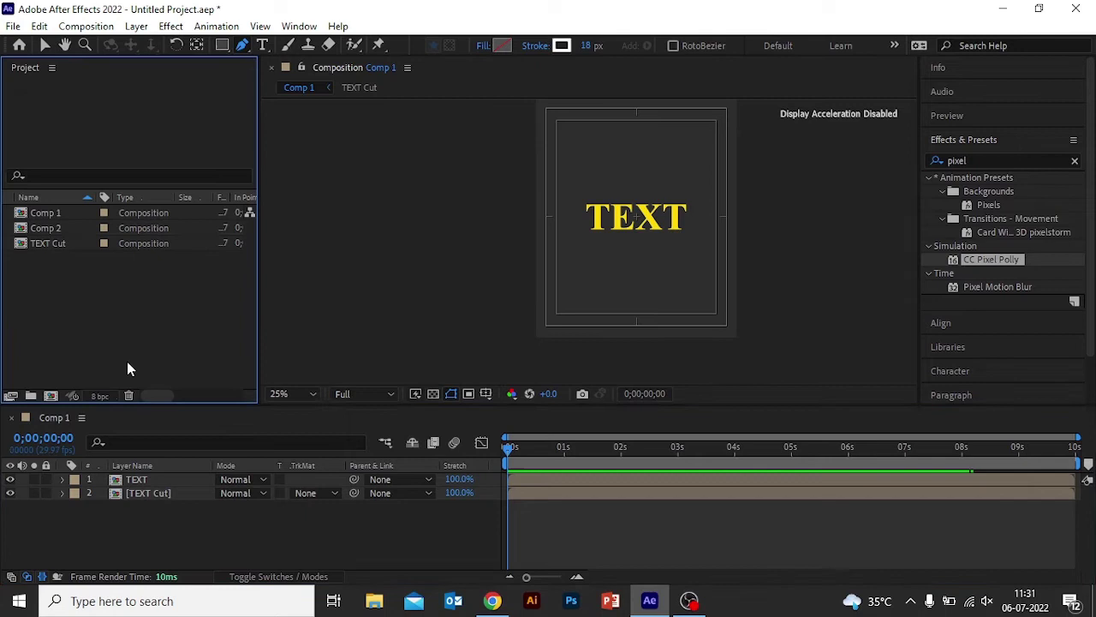
click(61, 230)
drag(72, 236, 135, 473)
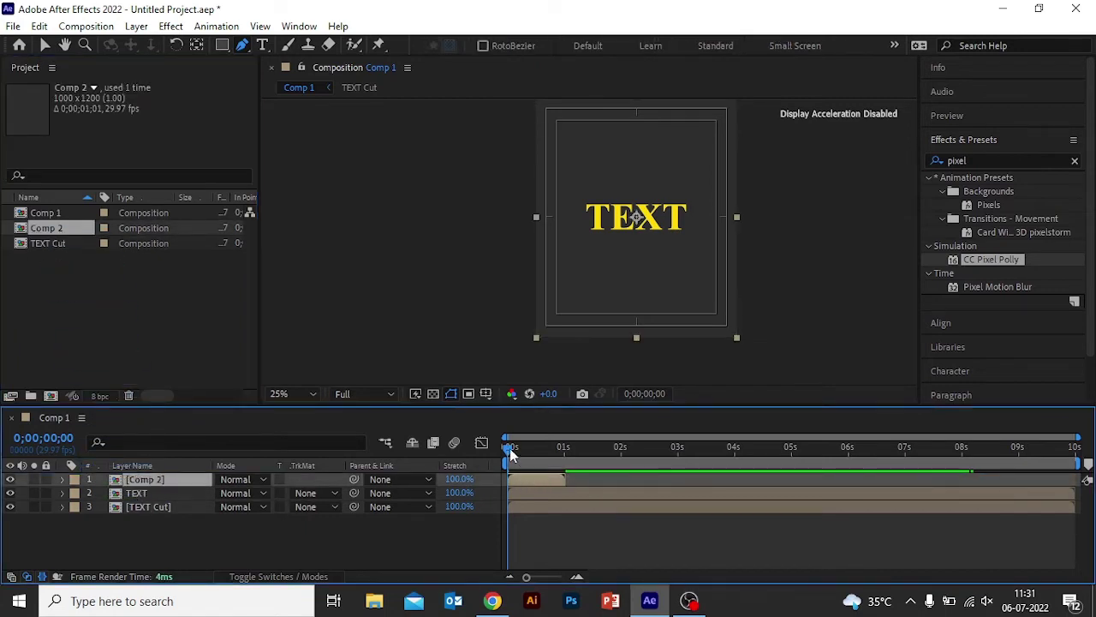
Offset the Comp 2 layer to start around one second and preview the shatter
mouse_move(510, 454)
mouse_down()
mouse_move(567, 462)
mouse_move(596, 490)
mouse_up()
drag(565, 452, 578, 458)
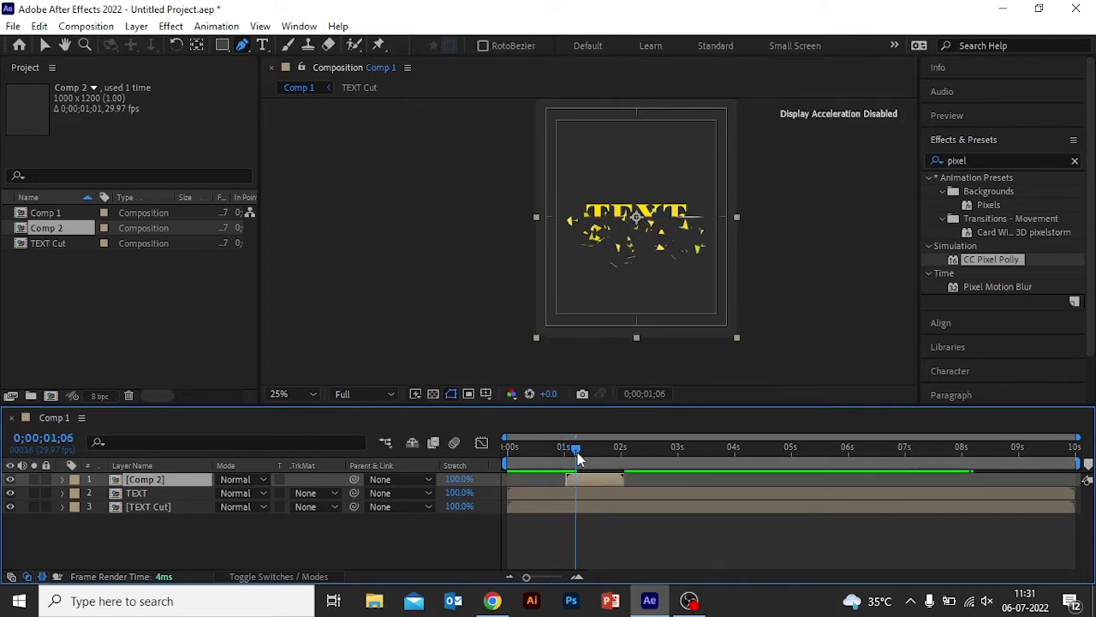
drag(578, 486, 567, 458)
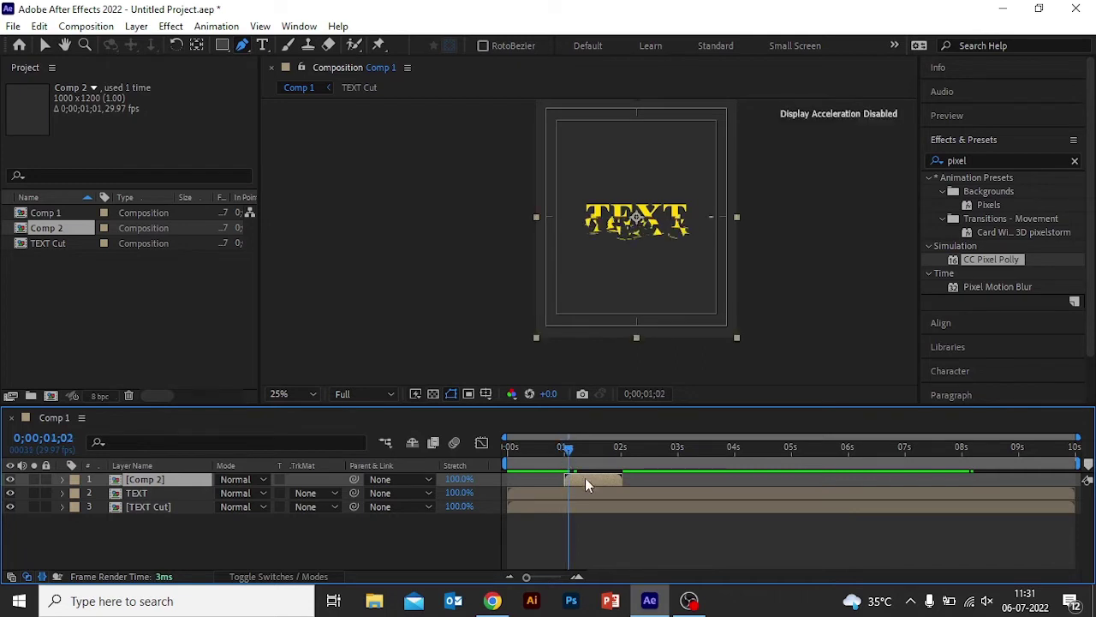
mouse_move(585, 478)
mouse_down()
mouse_move(563, 460)
mouse_move(572, 458)
mouse_move(573, 479)
mouse_move(535, 448)
mouse_up()
click(548, 449)
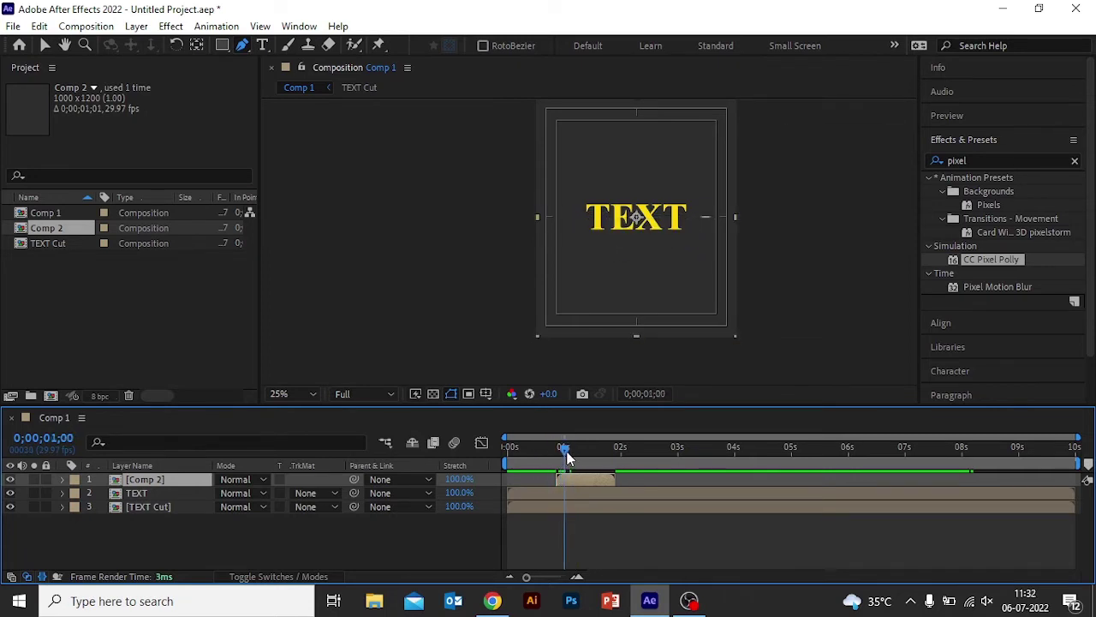
key(space)
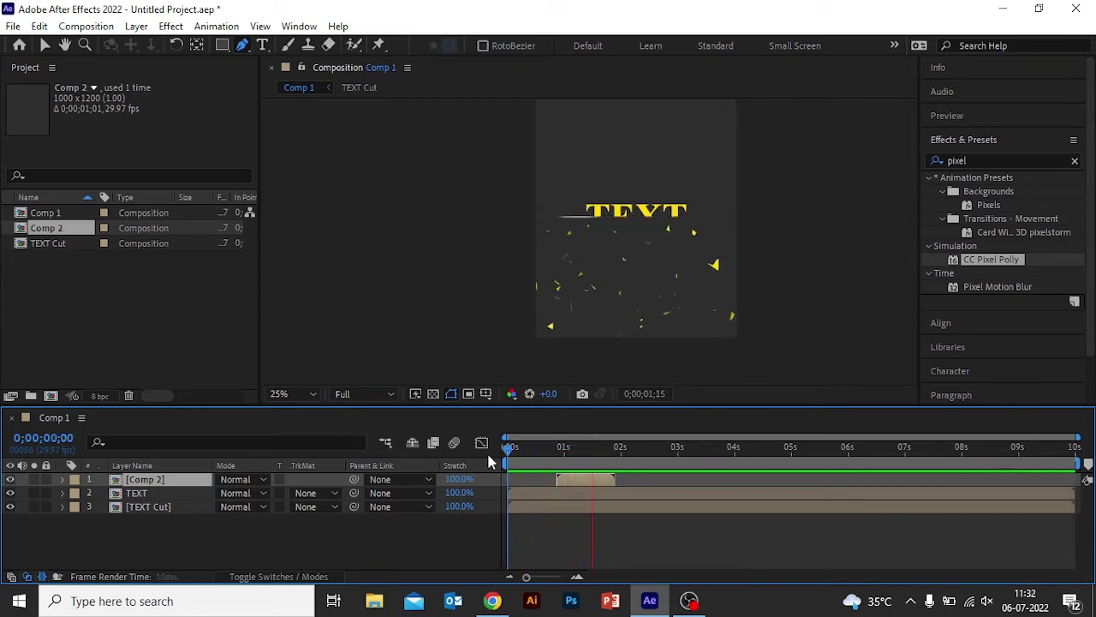
key(space)
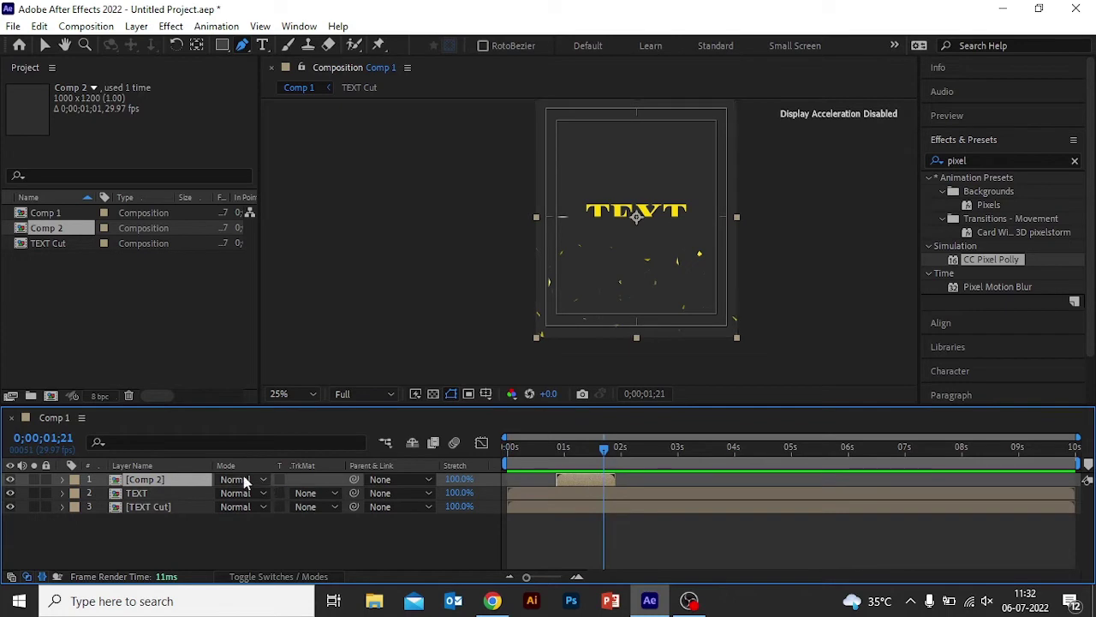
Duplicate the Comp 2 layer with Ctrl+D
right_click(175, 482)
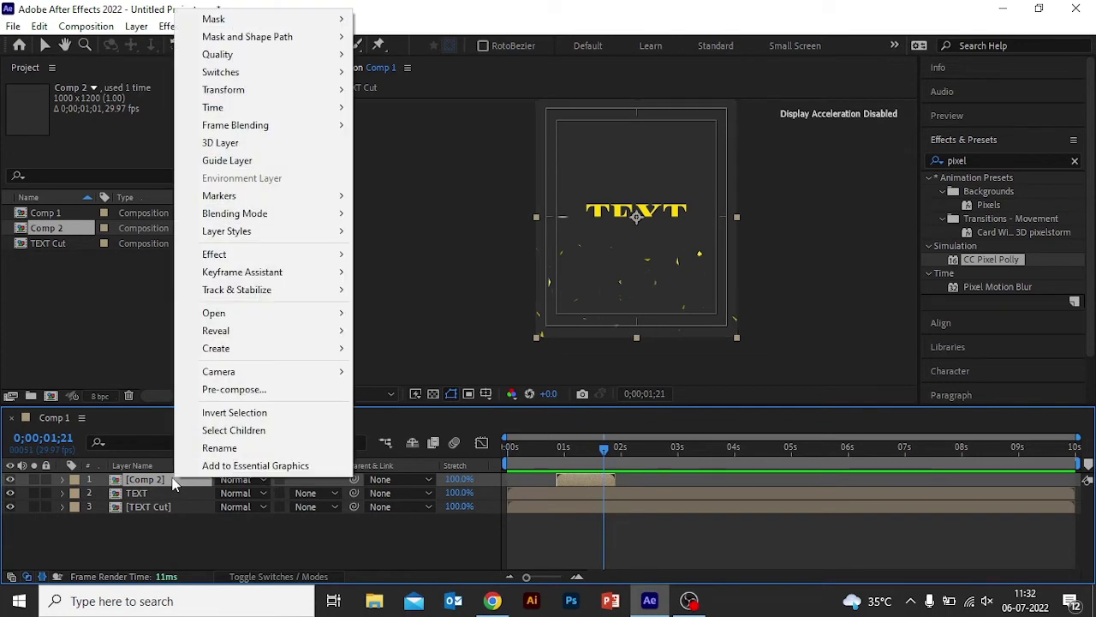
key(Escape)
key(ctrl+d)
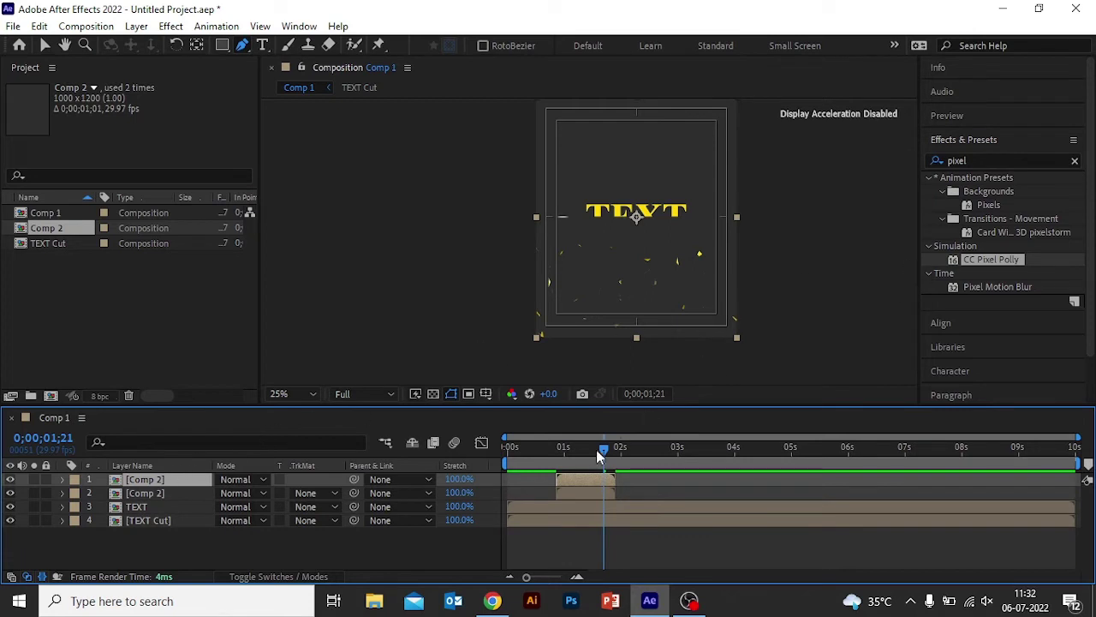
Apply a Fill effect set to yellow to the top Comp 2 layer
drag(975, 159, 938, 161)
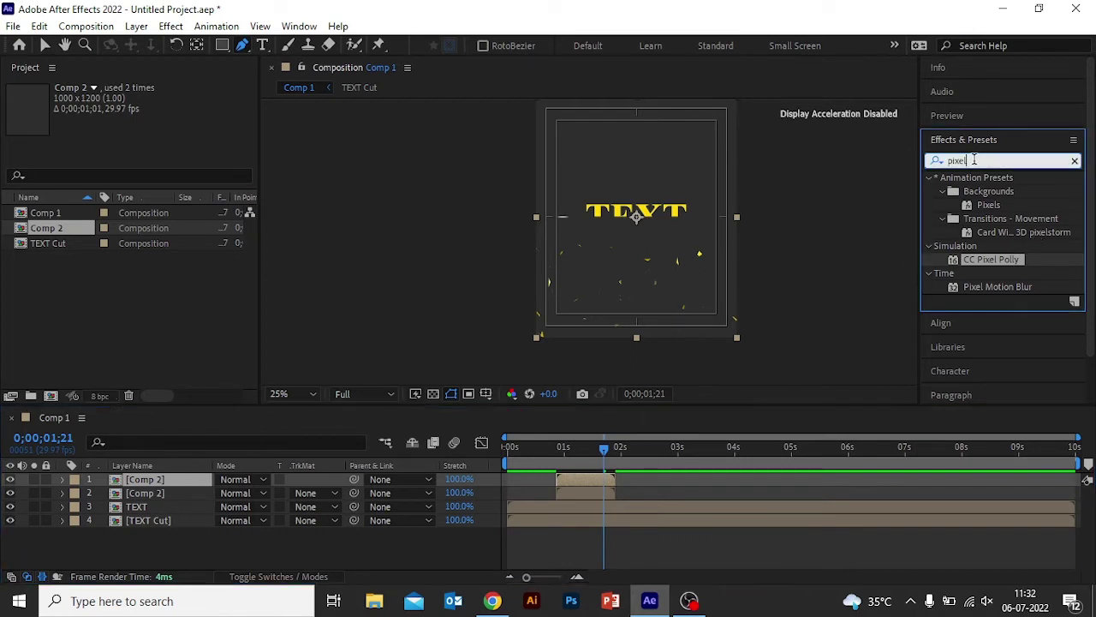
text(fill)
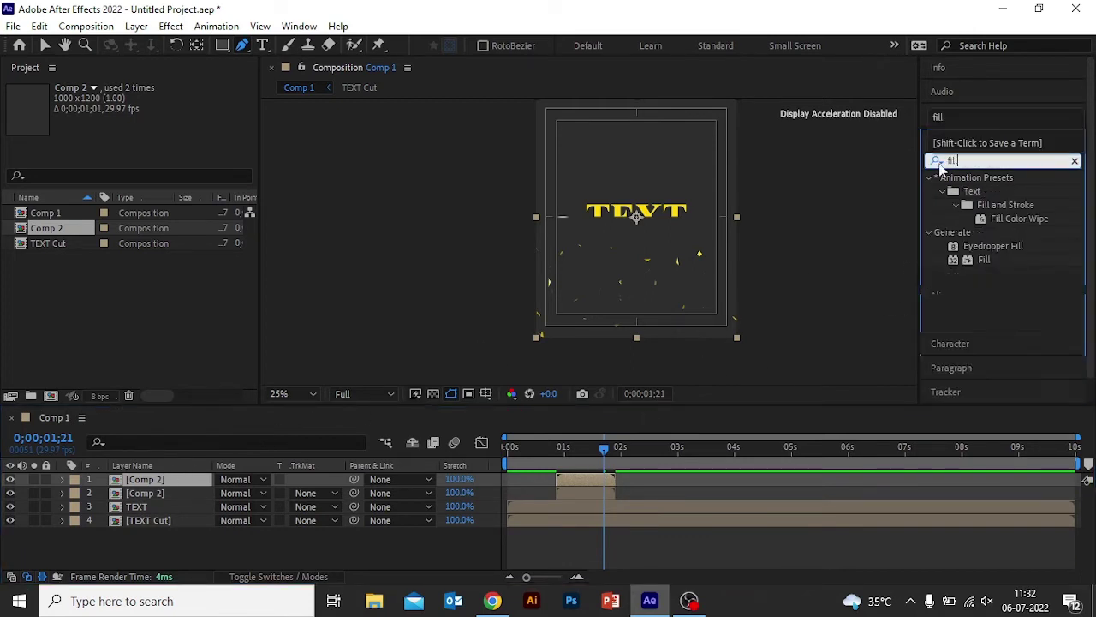
drag(984, 259, 156, 484)
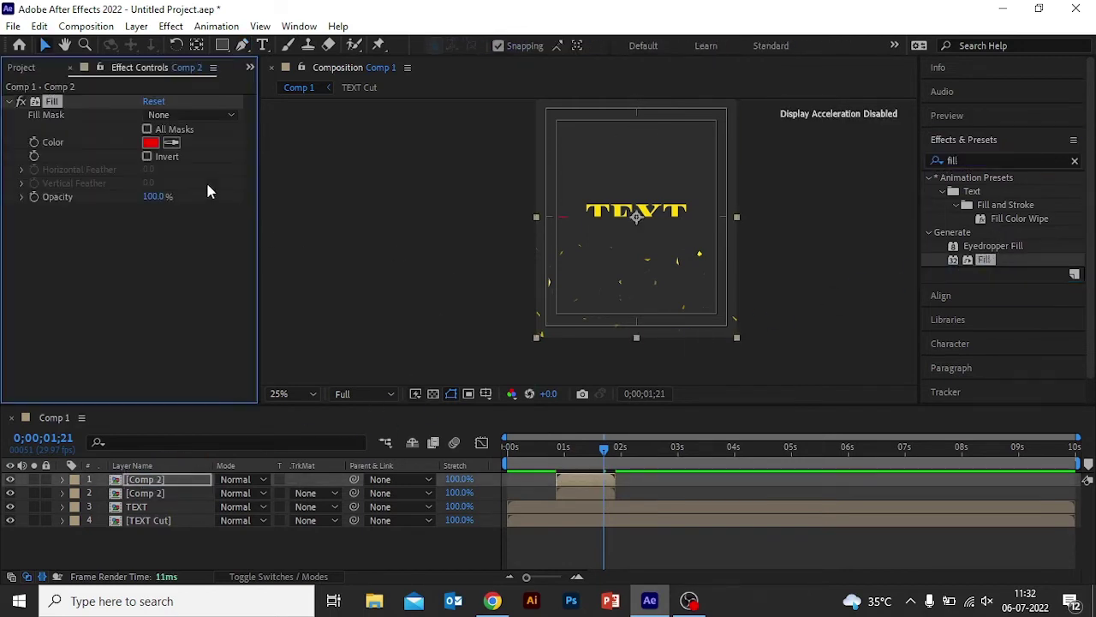
click(574, 451)
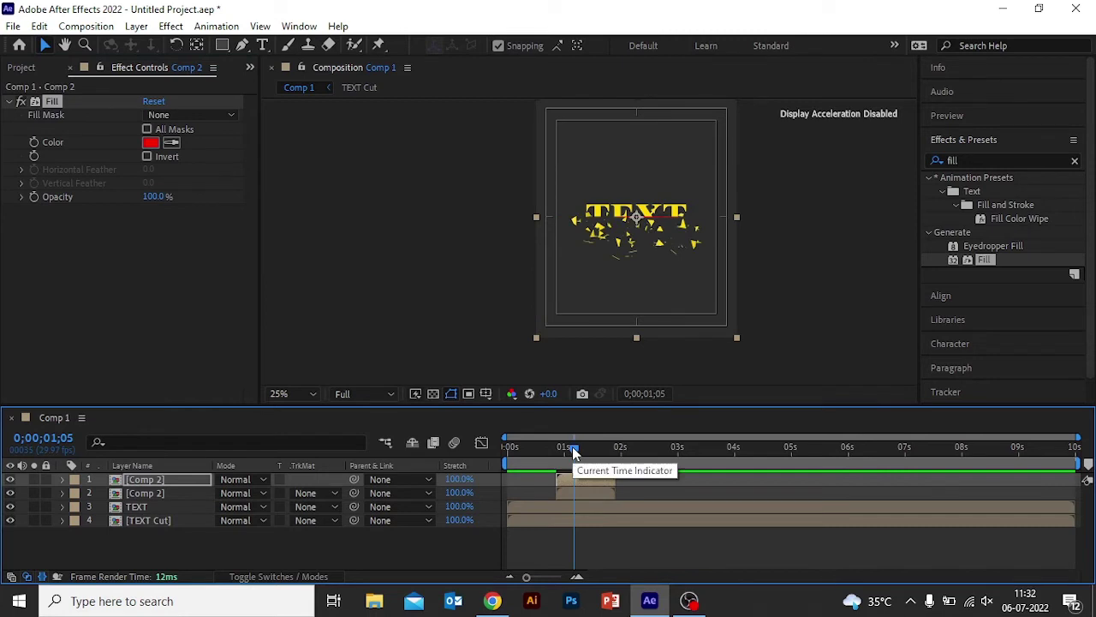
click(150, 143)
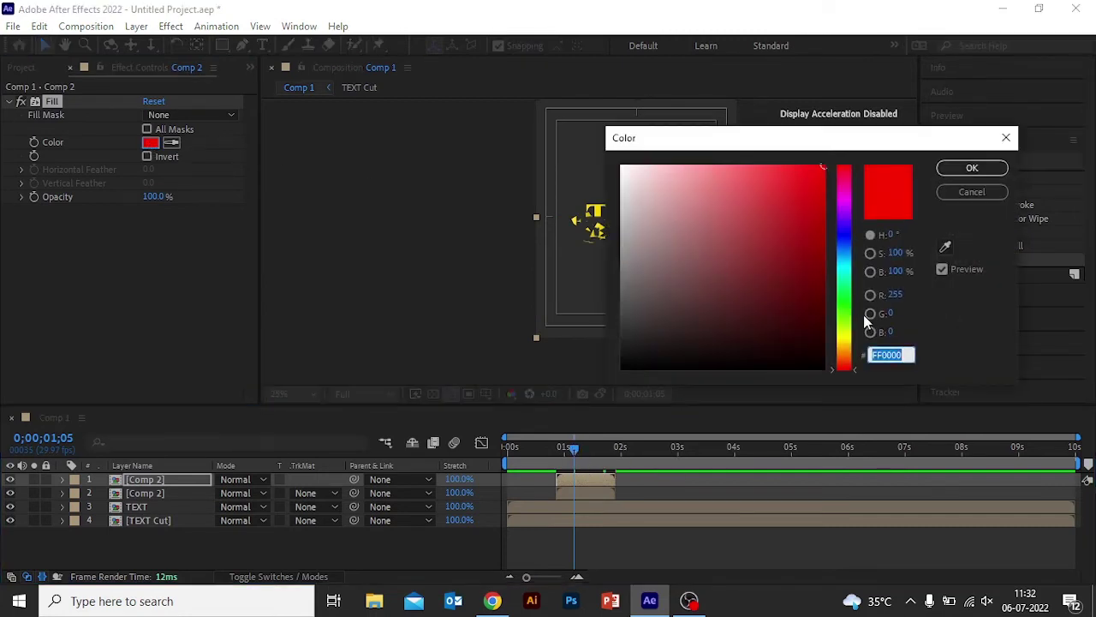
click(852, 339)
click(972, 168)
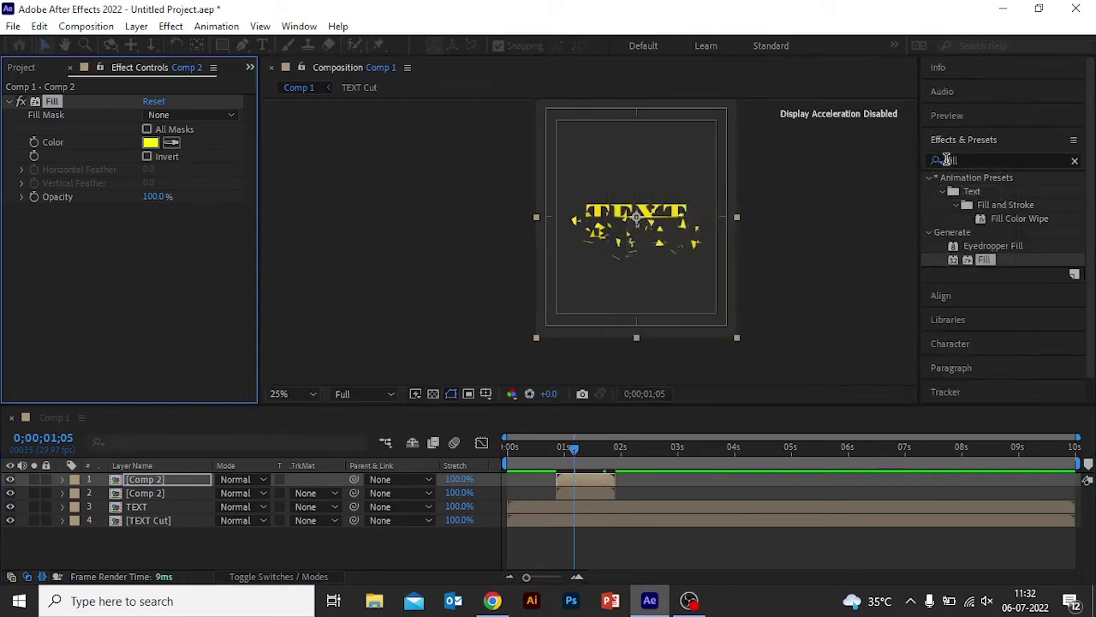
Start the top Comp 2 layer slightly later and preview from the beginning
drag(581, 477, 585, 475)
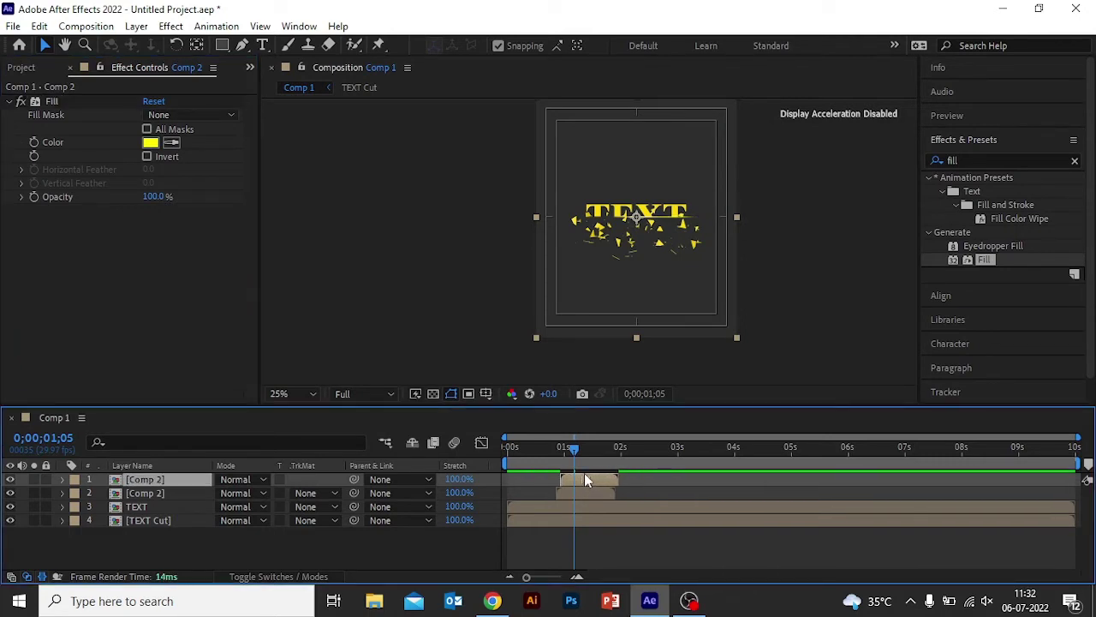
key(Home)
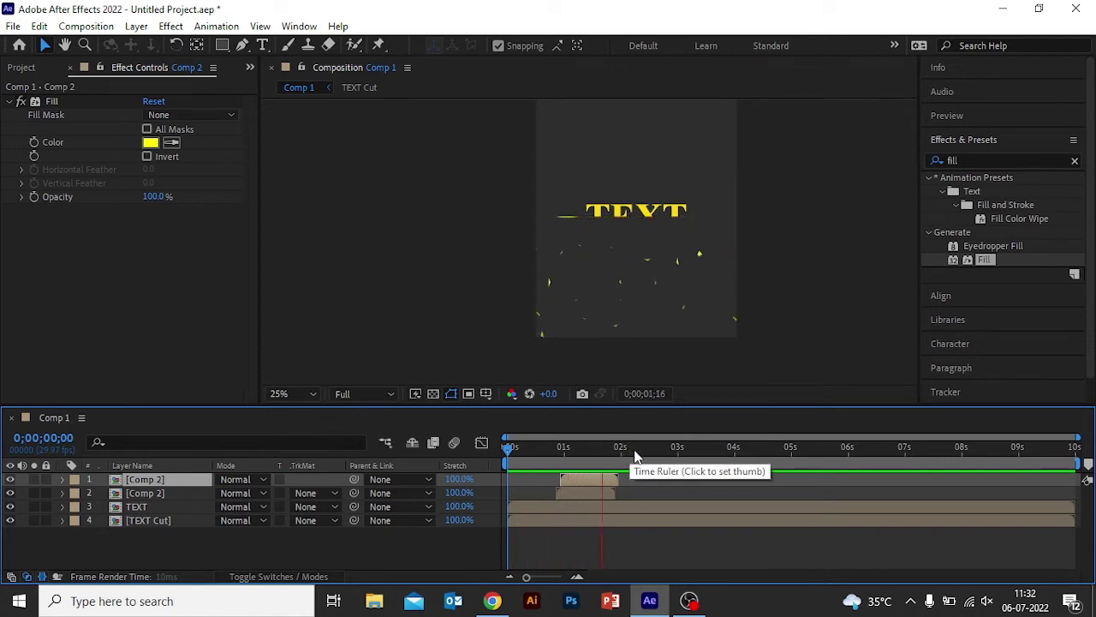
key(space)
drag(620, 451, 505, 446)
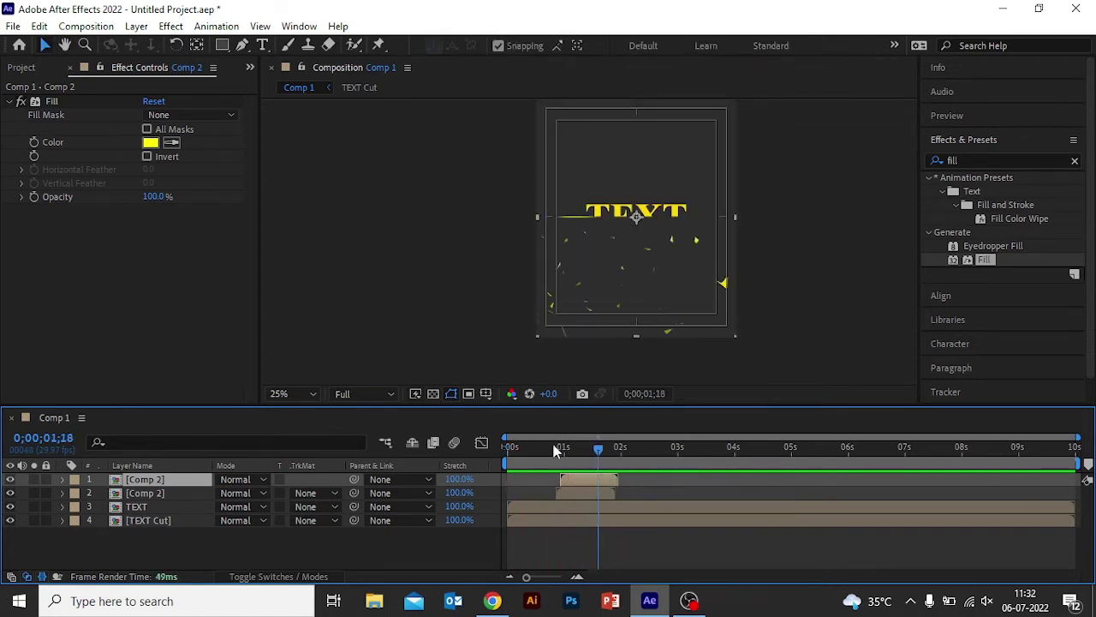
Add a new adjustment layer to Comp 1 and apply Glow to it
right_click(232, 536)
mouse_move(314, 358)
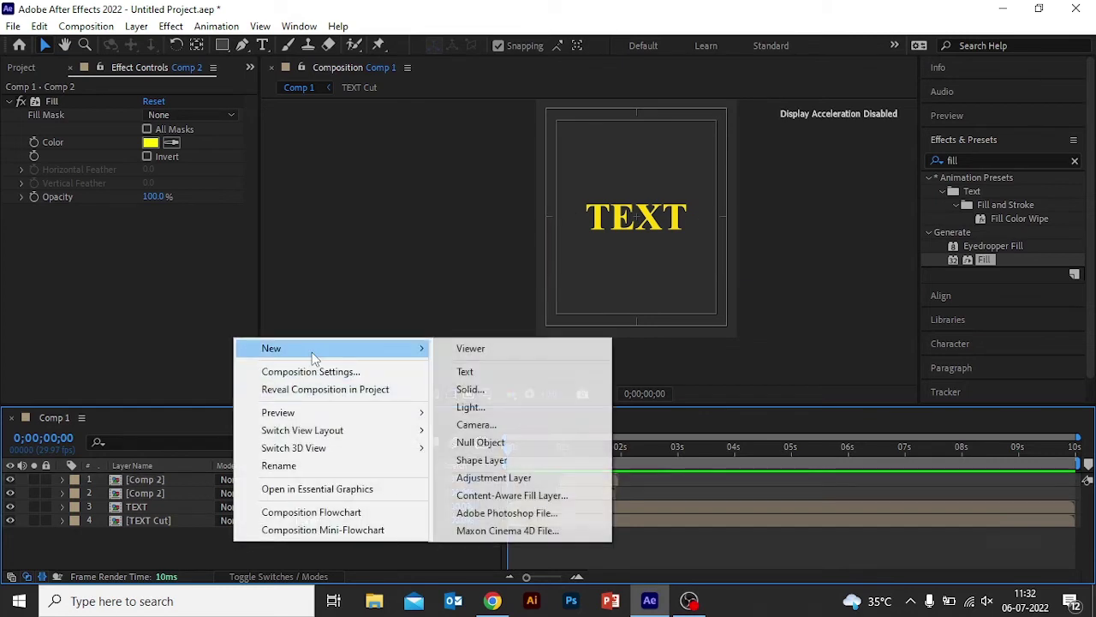
click(492, 478)
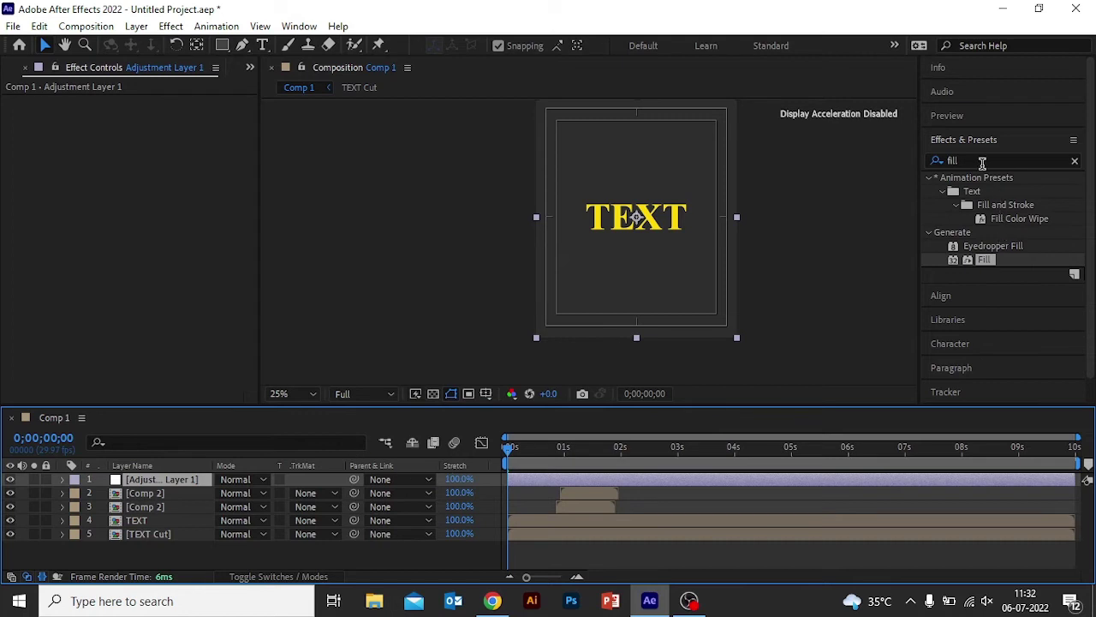
click(983, 162)
text(glow)
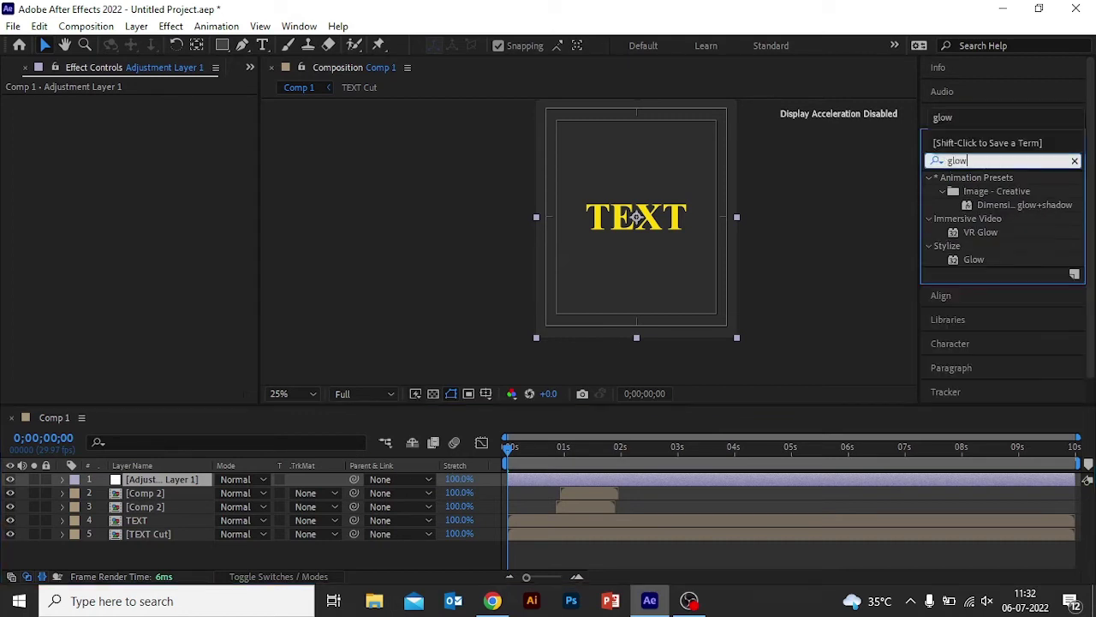
mouse_move(974, 260)
mouse_down()
mouse_move(207, 433)
mouse_move(178, 480)
mouse_up()
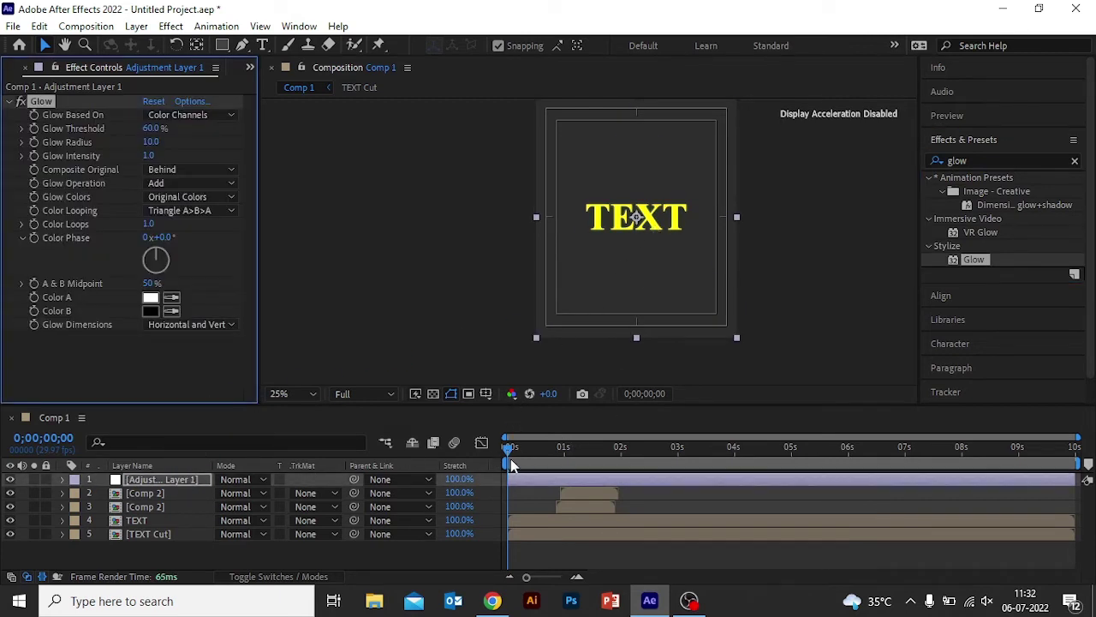
Set Glow threshold to 63.5% and radius to 26.0, preview, and return to 0;00;00;00
key(space)
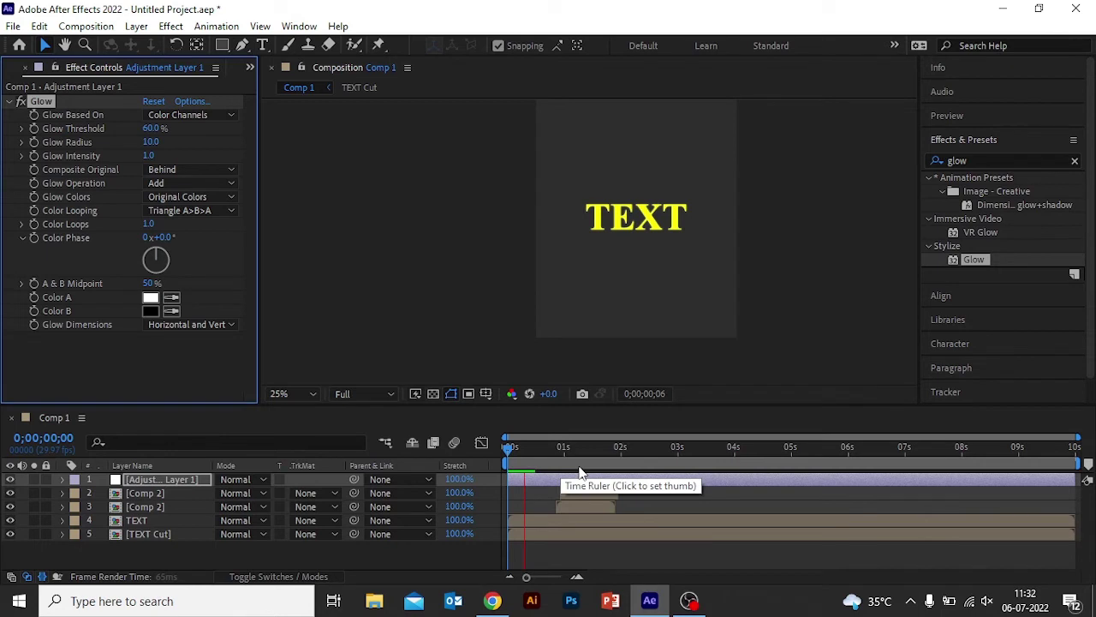
drag(602, 472, 538, 459)
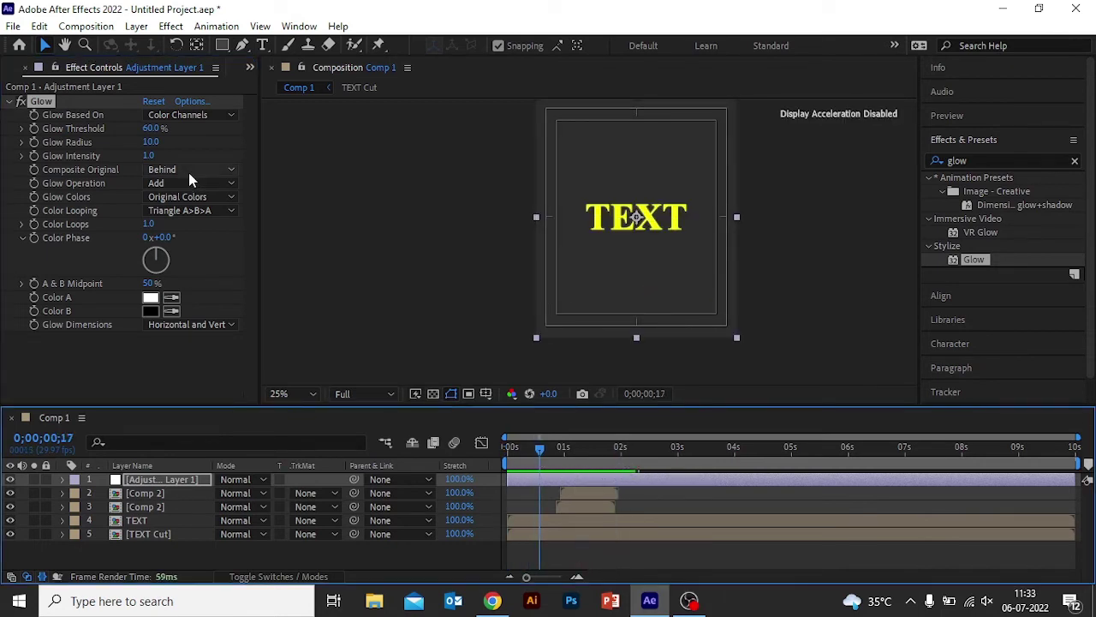
drag(159, 131, 171, 130)
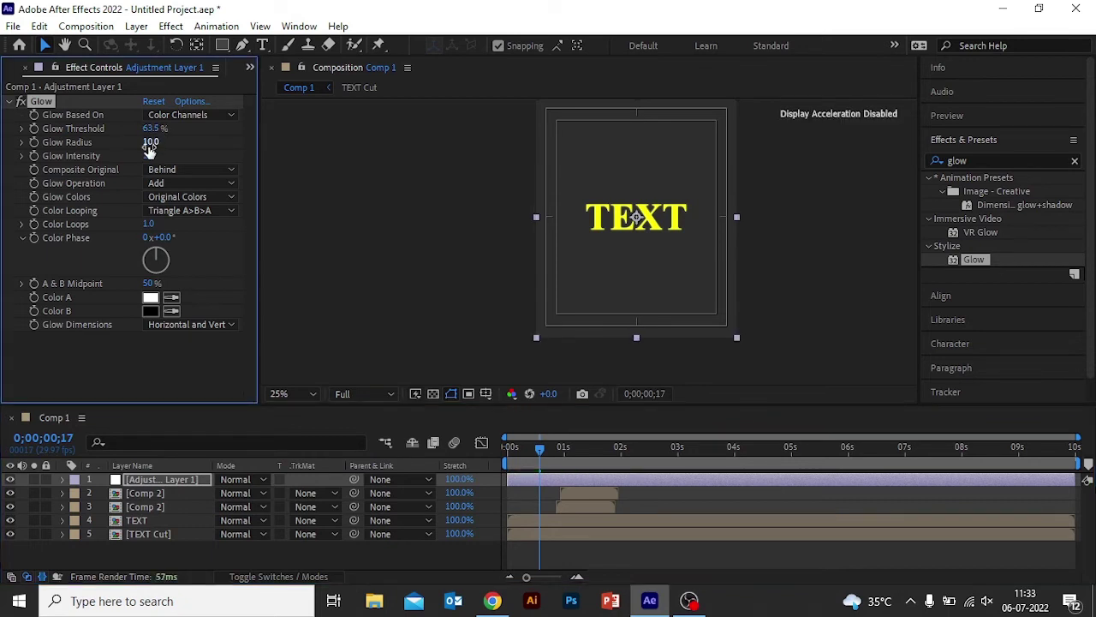
drag(147, 142, 162, 143)
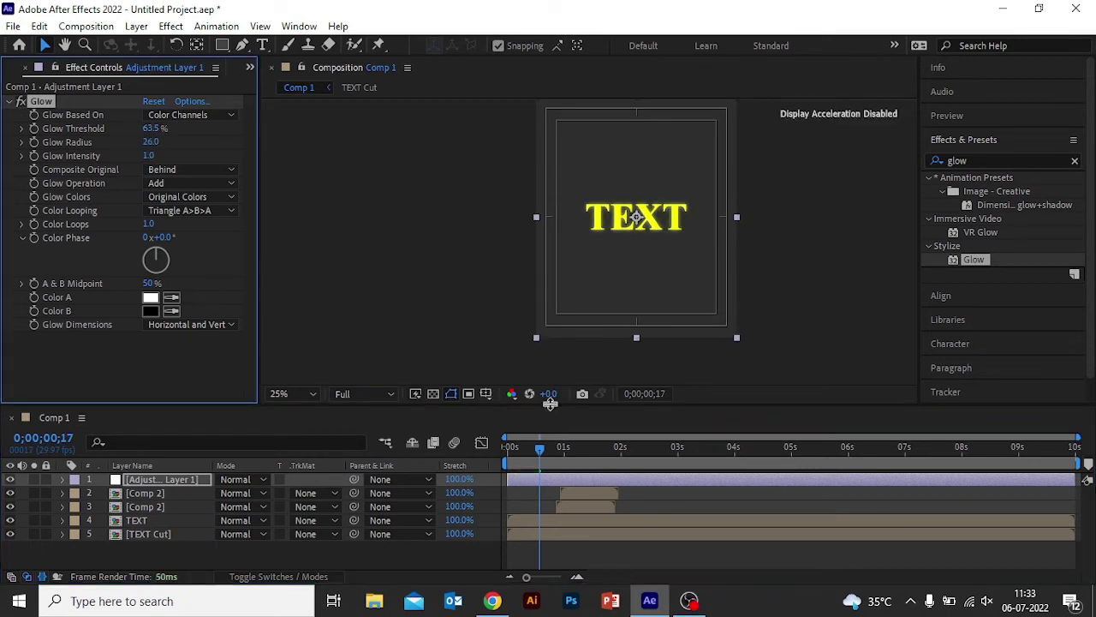
drag(540, 447, 471, 452)
key(space)
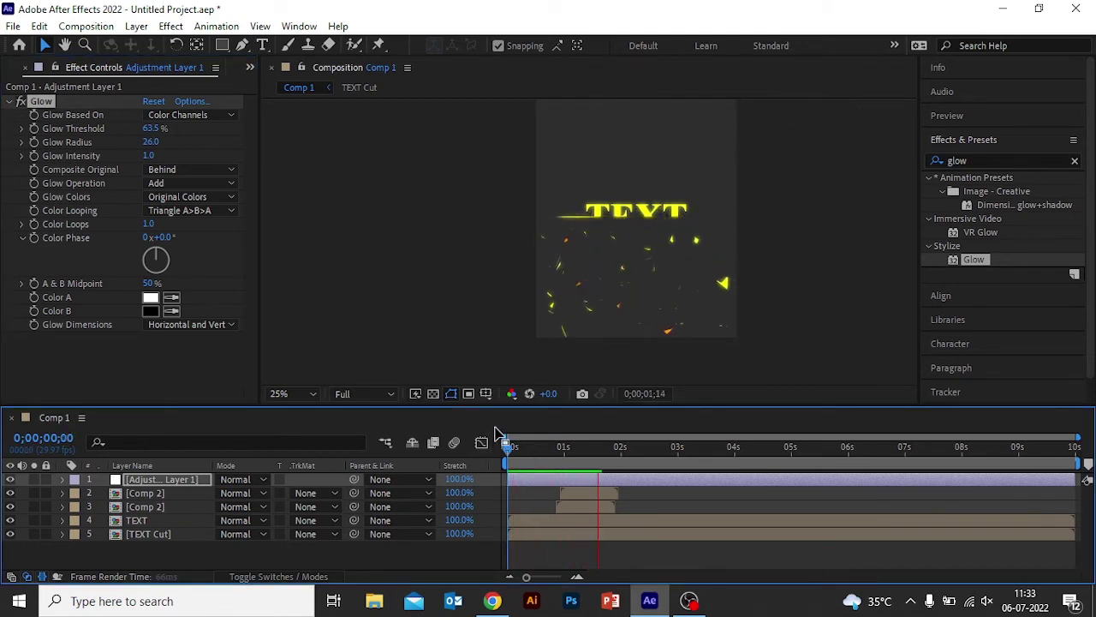
drag(599, 454, 505, 443)
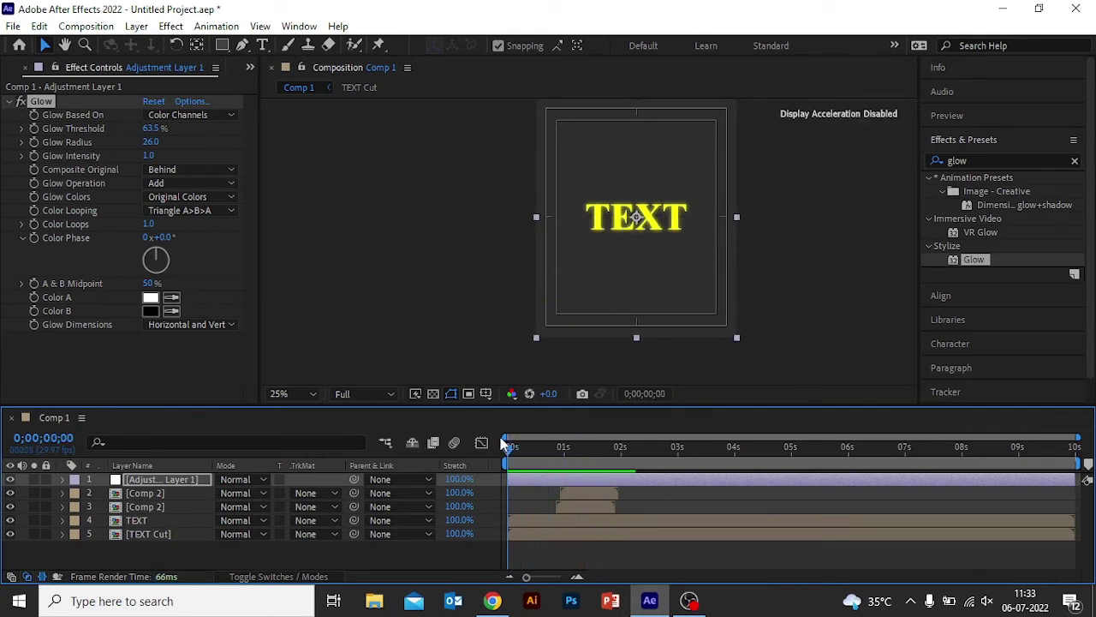
Add a null object named 'Wiggle' and clear the old 'glow' effect search
right_click(184, 545)
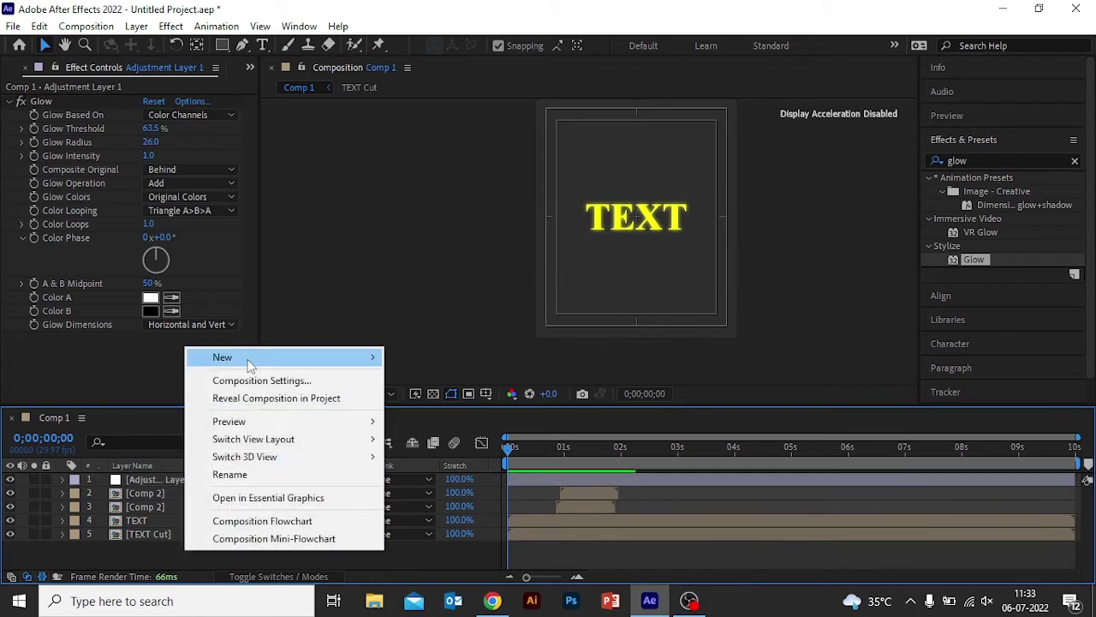
mouse_move(263, 360)
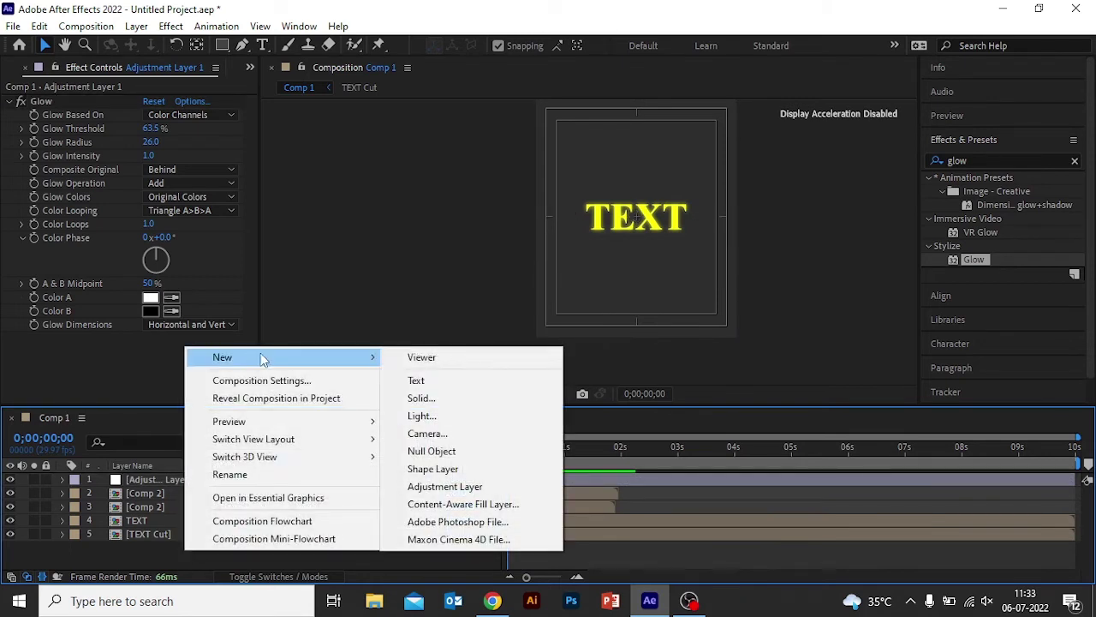
click(453, 452)
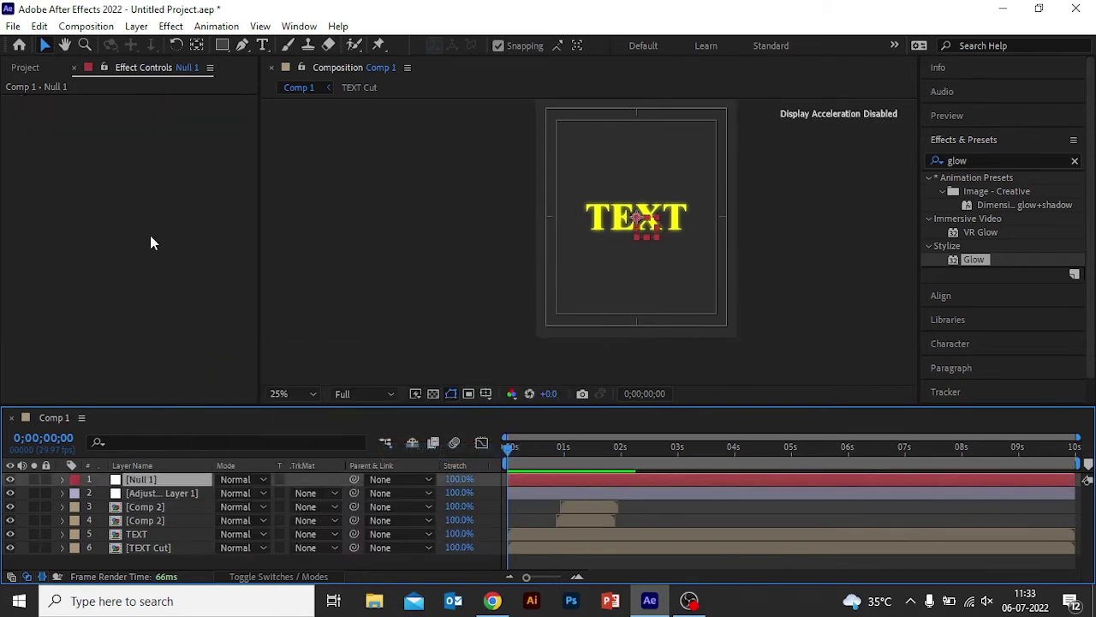
key(Return)
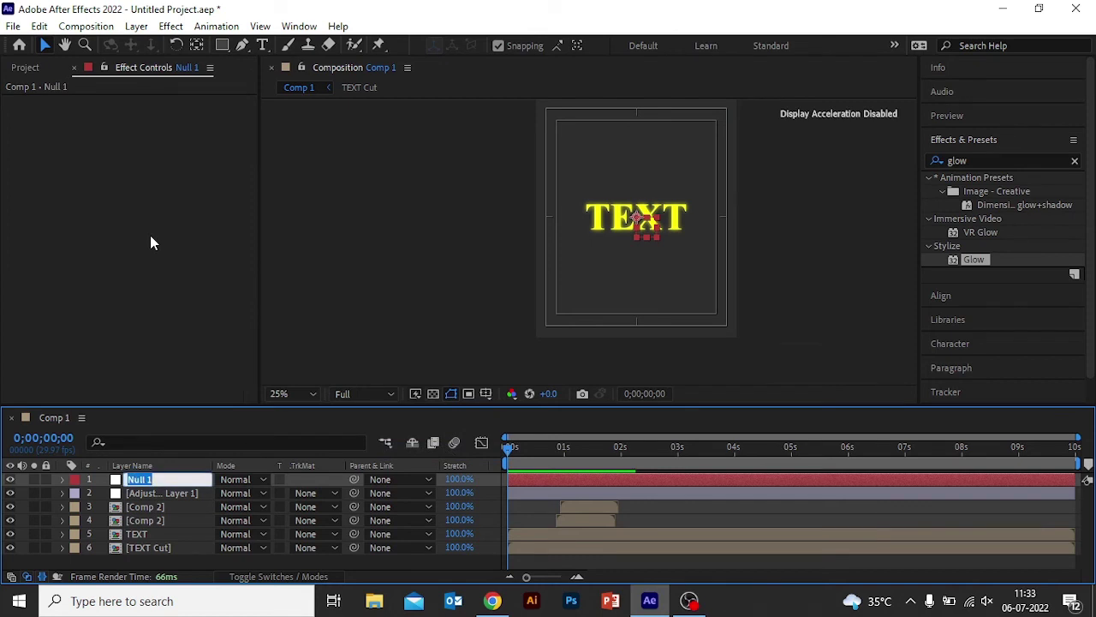
text(Wiggl)
text(e)
key(Return)
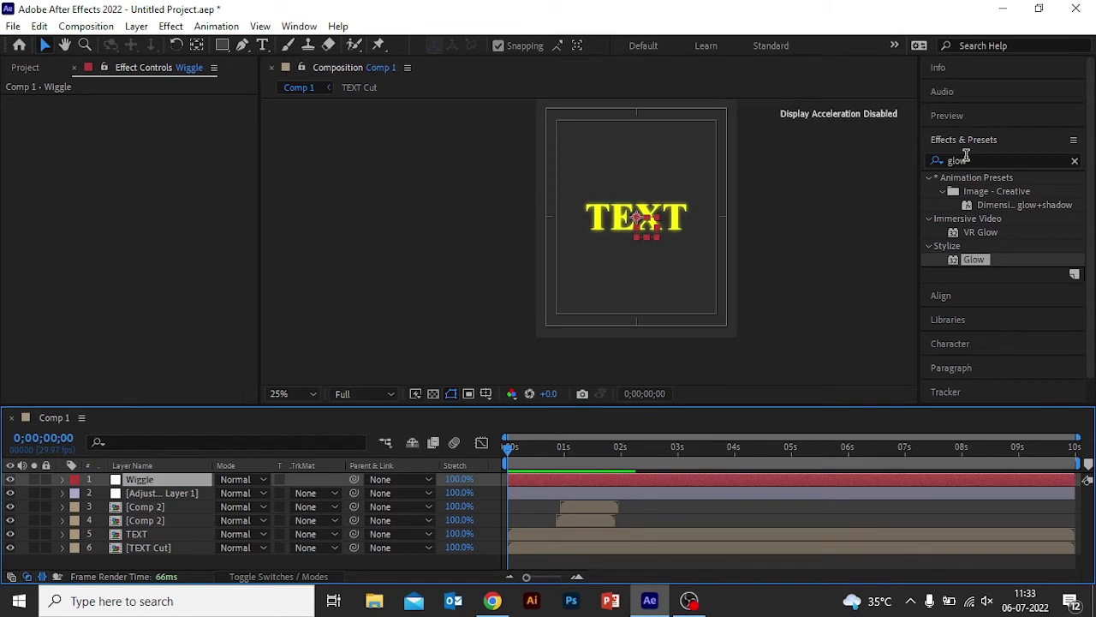
drag(973, 157, 926, 156)
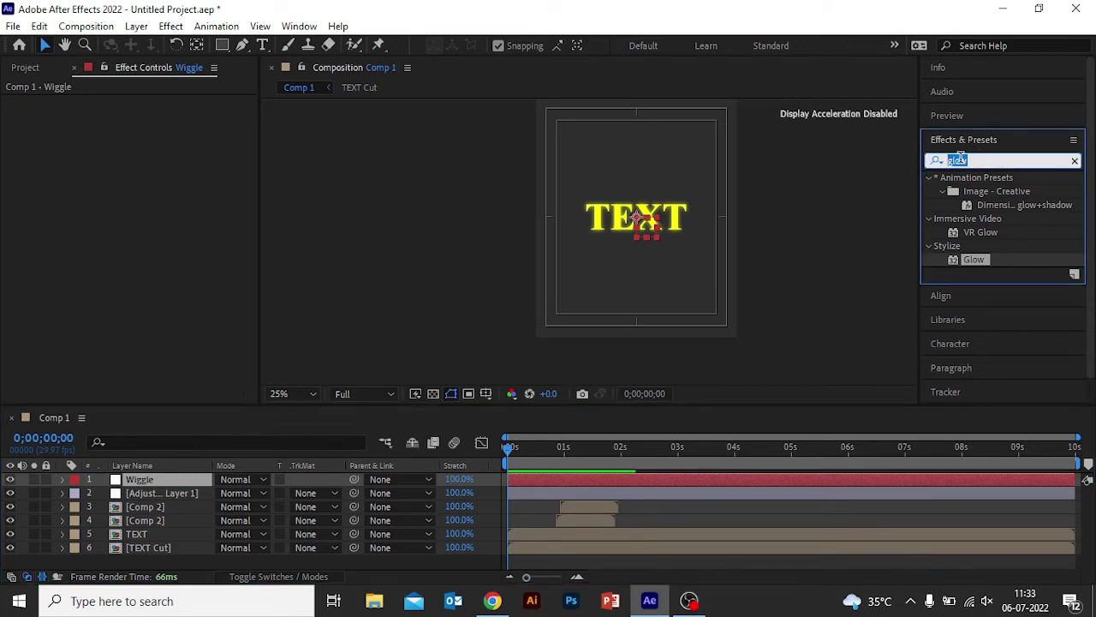
Apply Slider Control to the Wiggle null and duplicate it
text(slider)
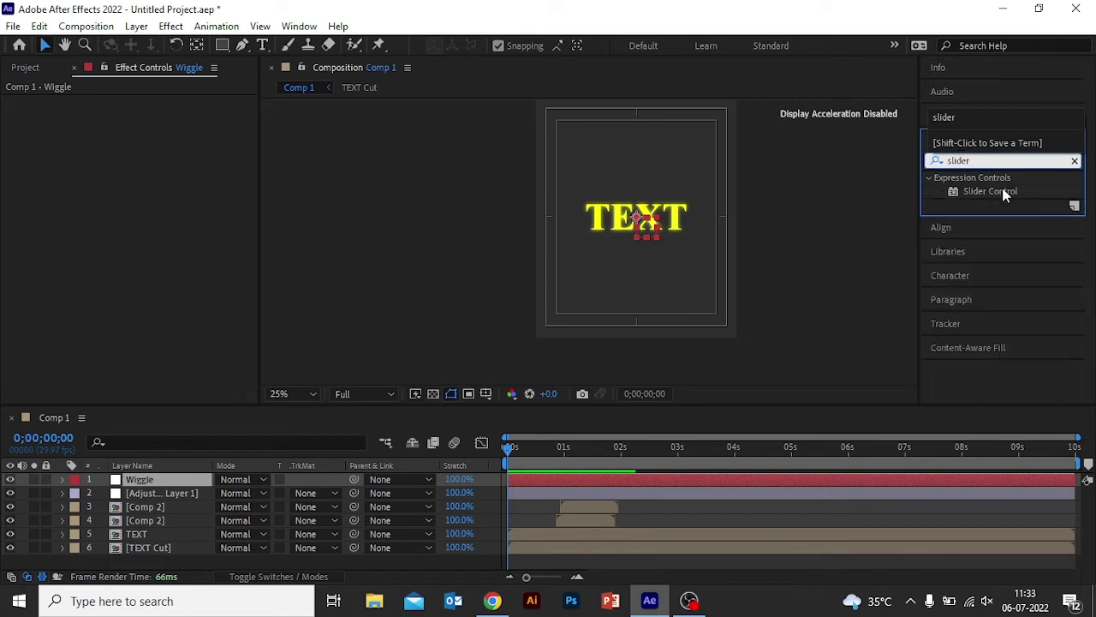
drag(1005, 193, 93, 156)
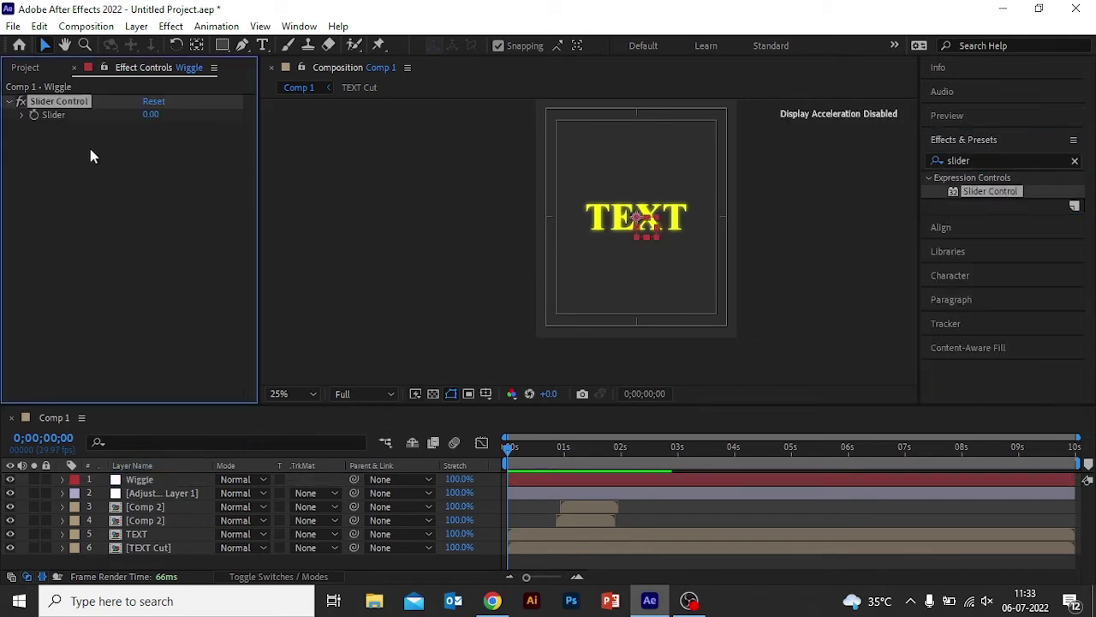
key(ctrl+d)
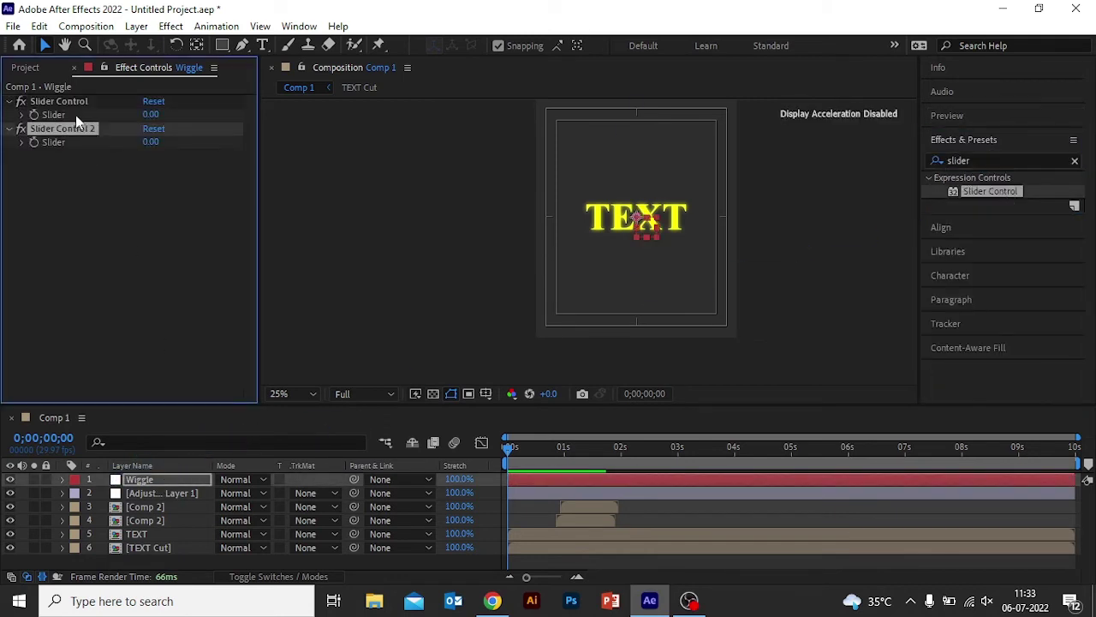
Rename the two slider effects Amplitude and Frequency
click(71, 102)
key(Return)
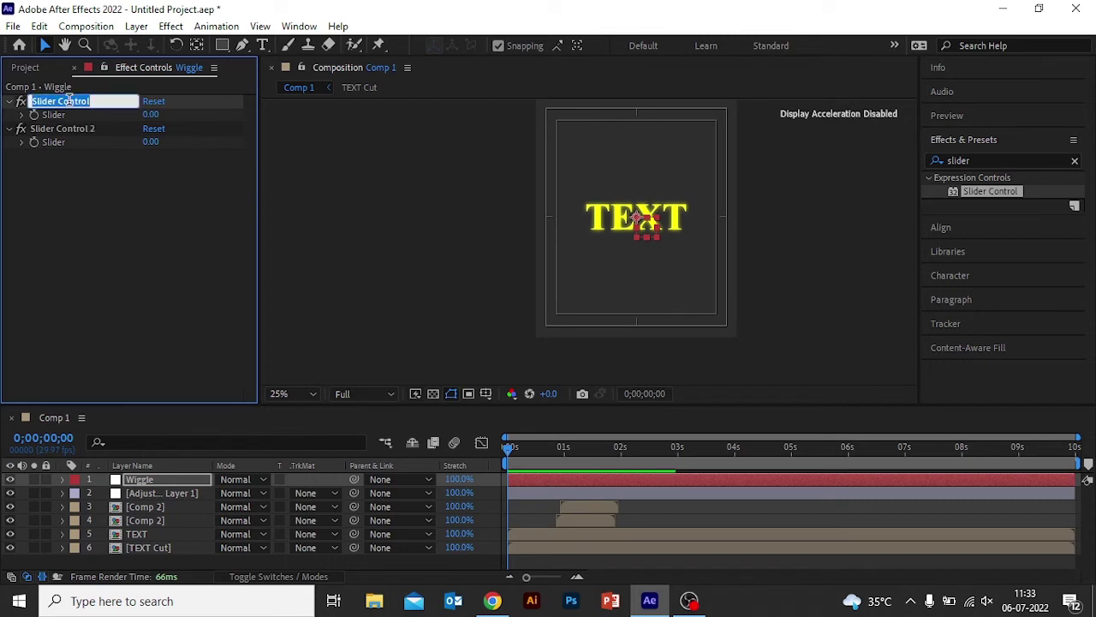
text(Amplit)
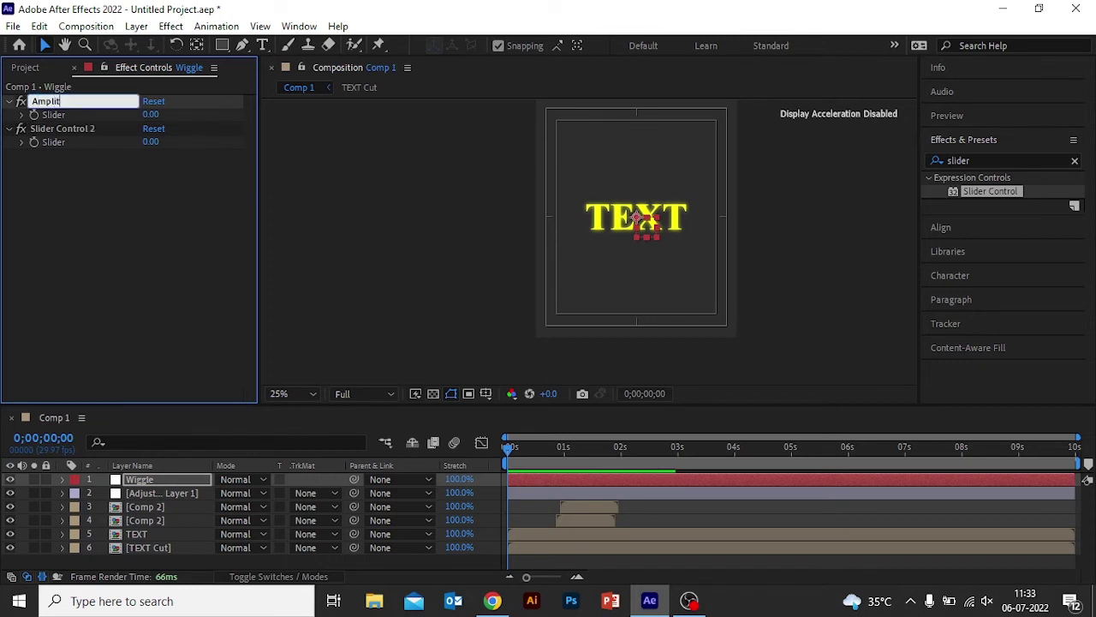
text(ude)
key(Return)
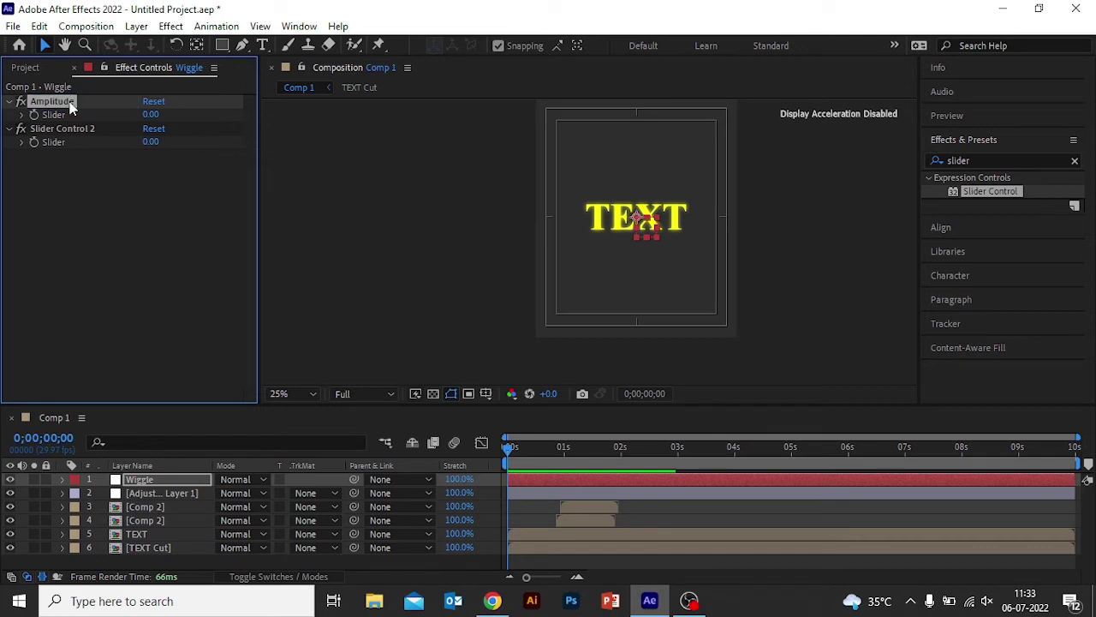
click(67, 128)
key(Return)
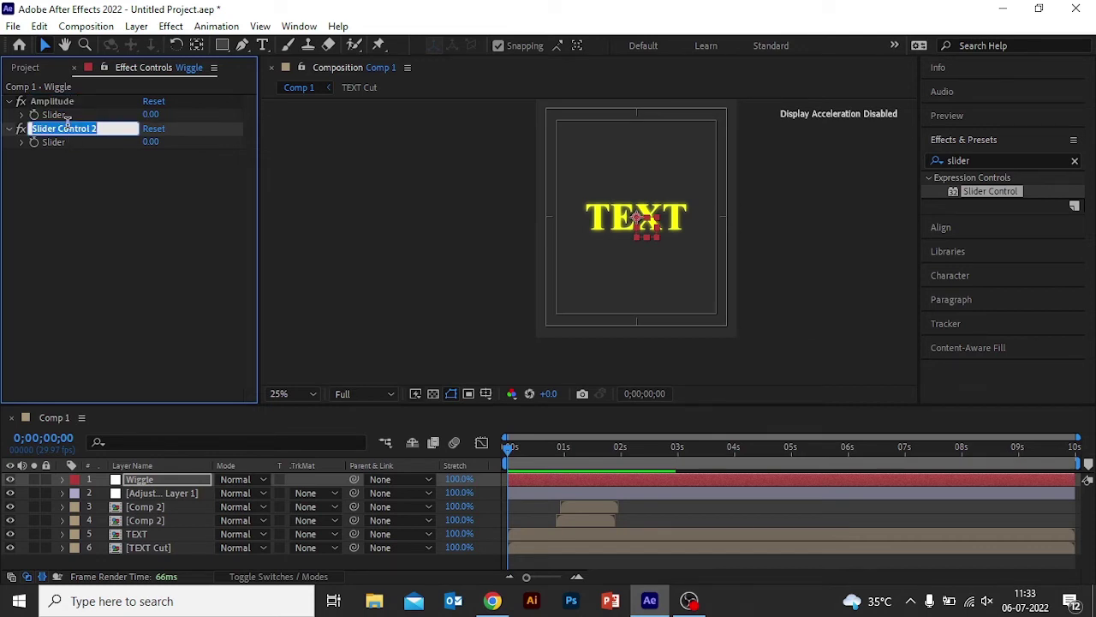
text(Freque)
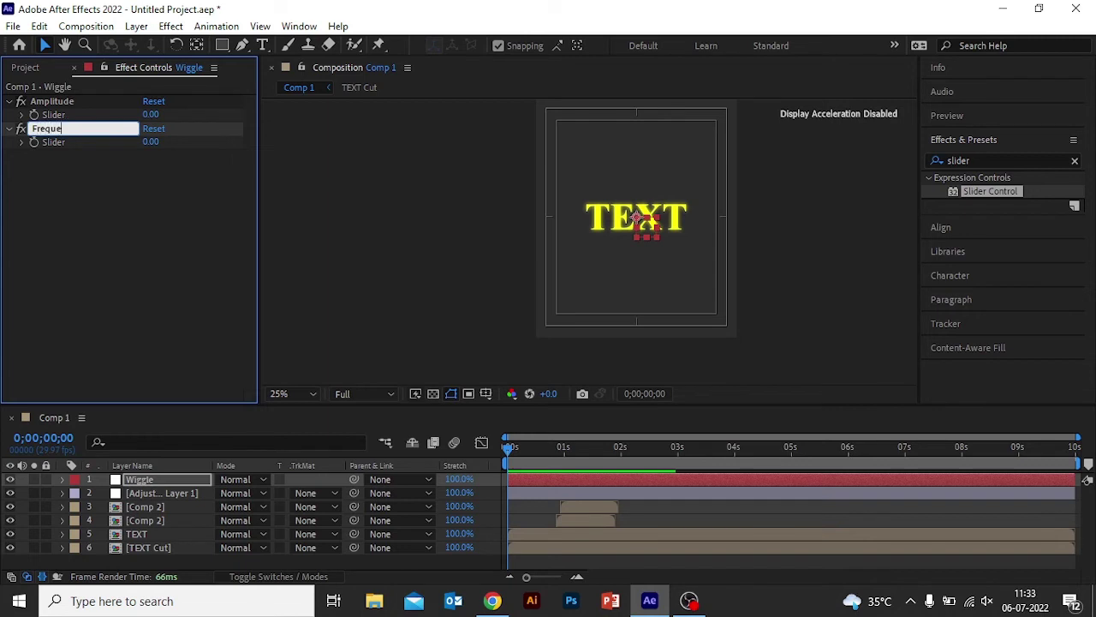
text(ncy)
key(Return)
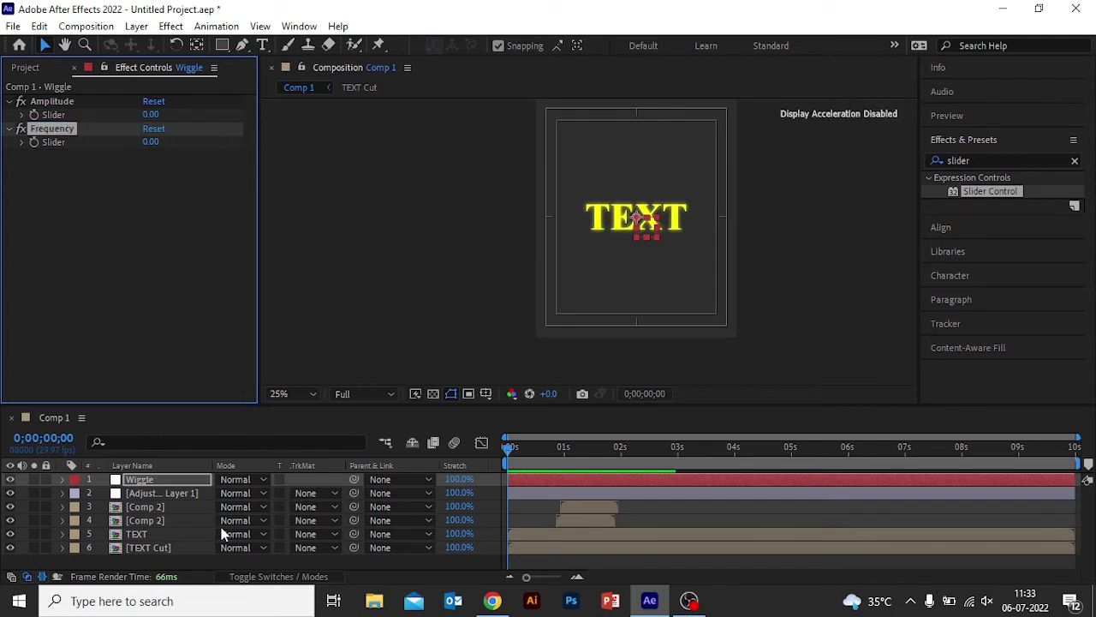
key(apostrophe)
key(apostrophe)
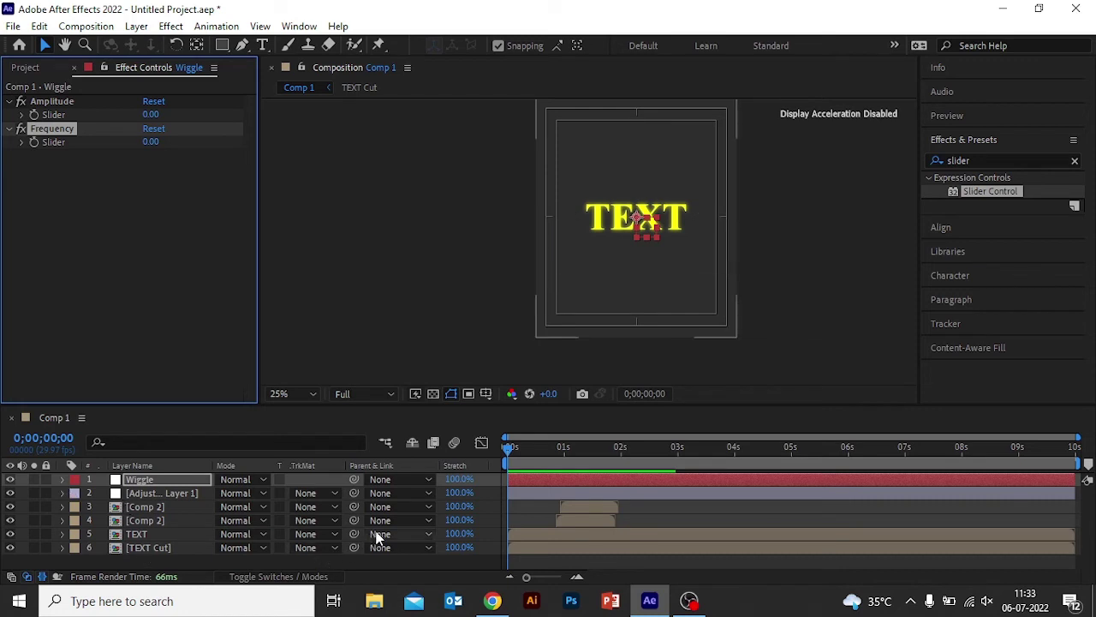
Parent TEXT to TEXT Cut and TEXT Cut to the Wiggle null
click(400, 534)
click(394, 518)
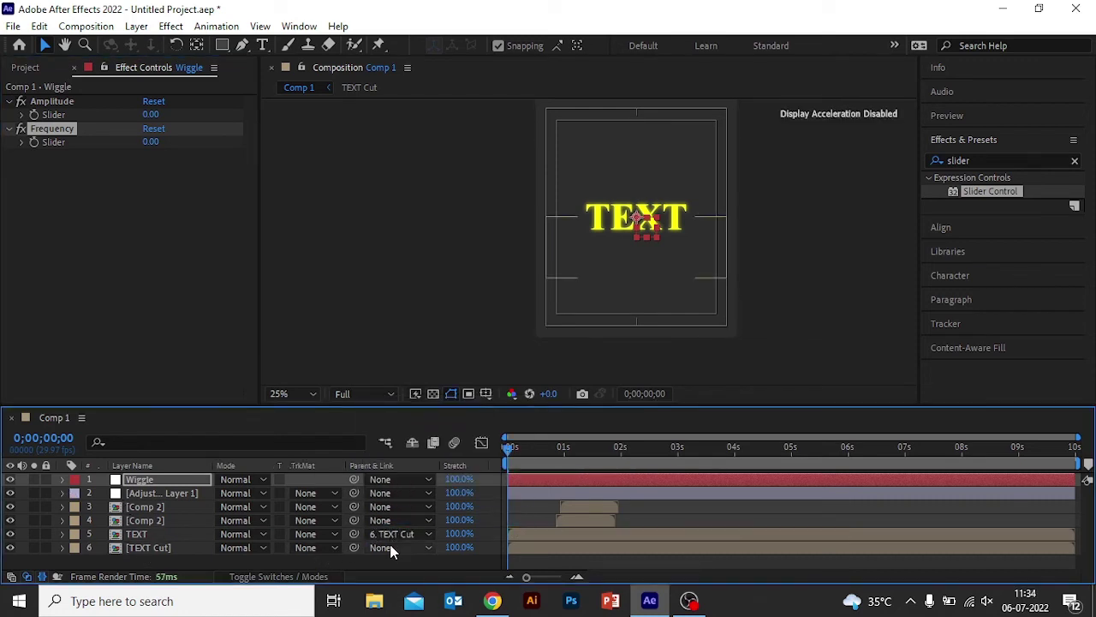
click(394, 548)
click(416, 442)
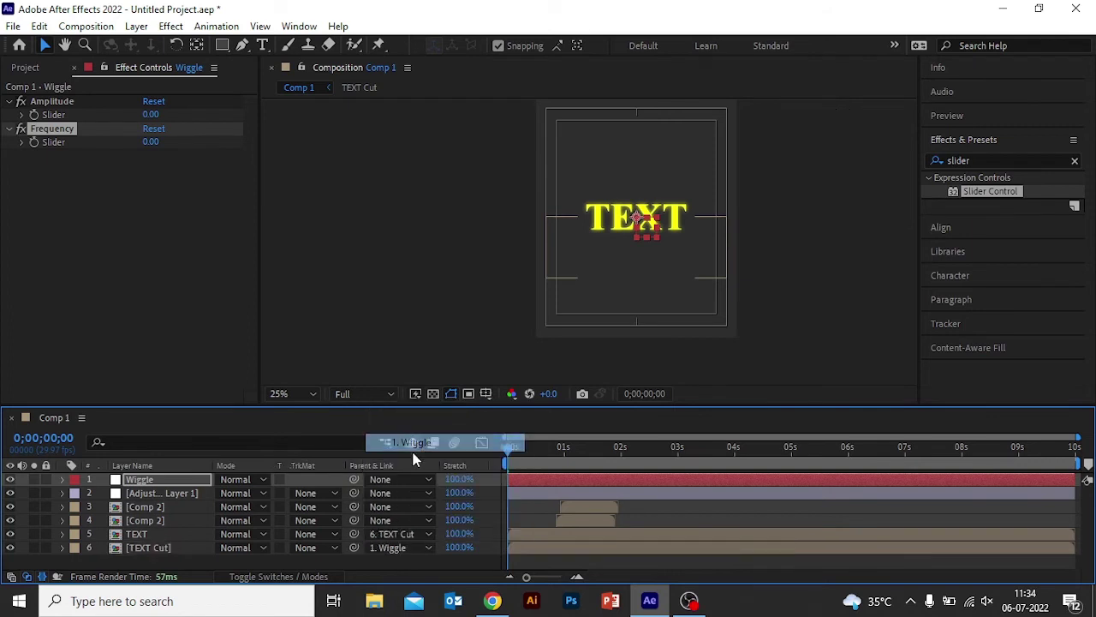
Reveal Wiggle's Amplitude and Frequency sliders and show only TEXT Cut's Position property
click(61, 478)
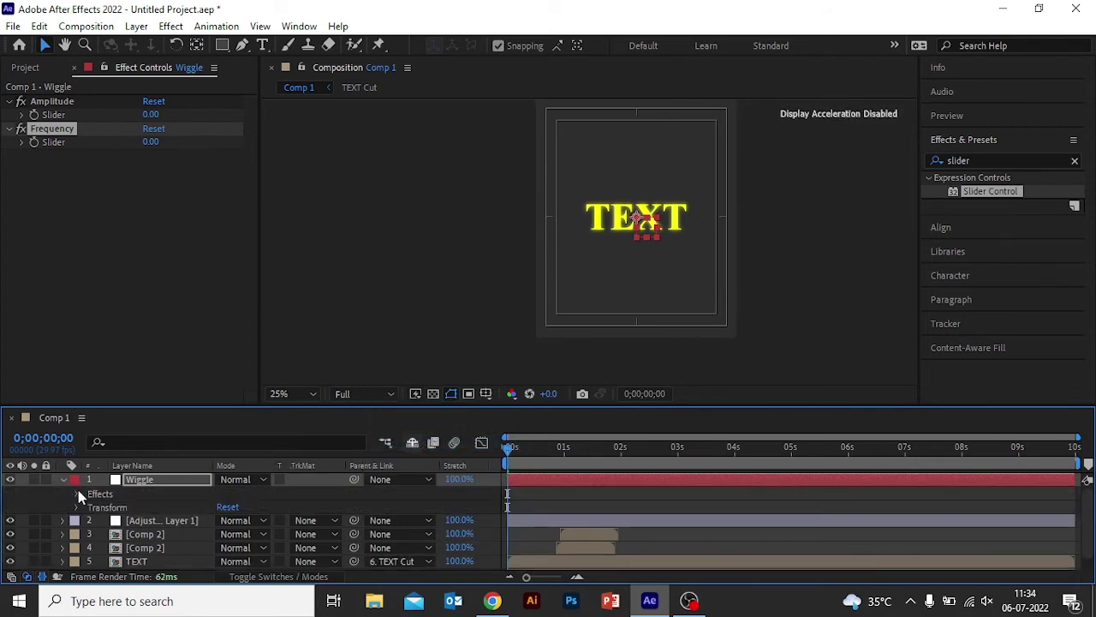
click(77, 492)
click(89, 507)
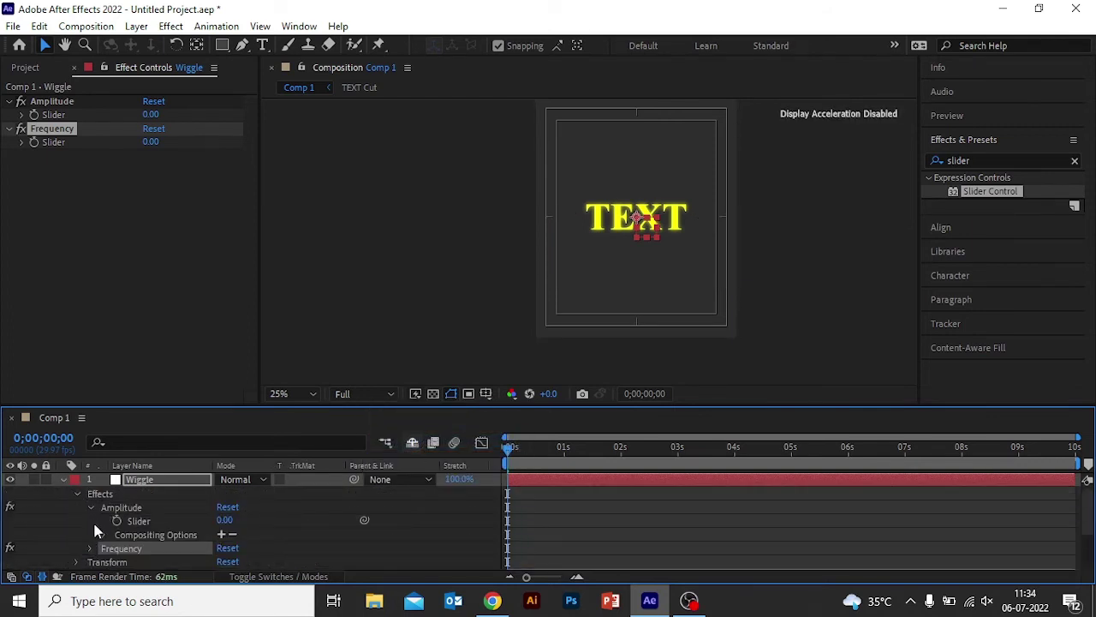
click(90, 548)
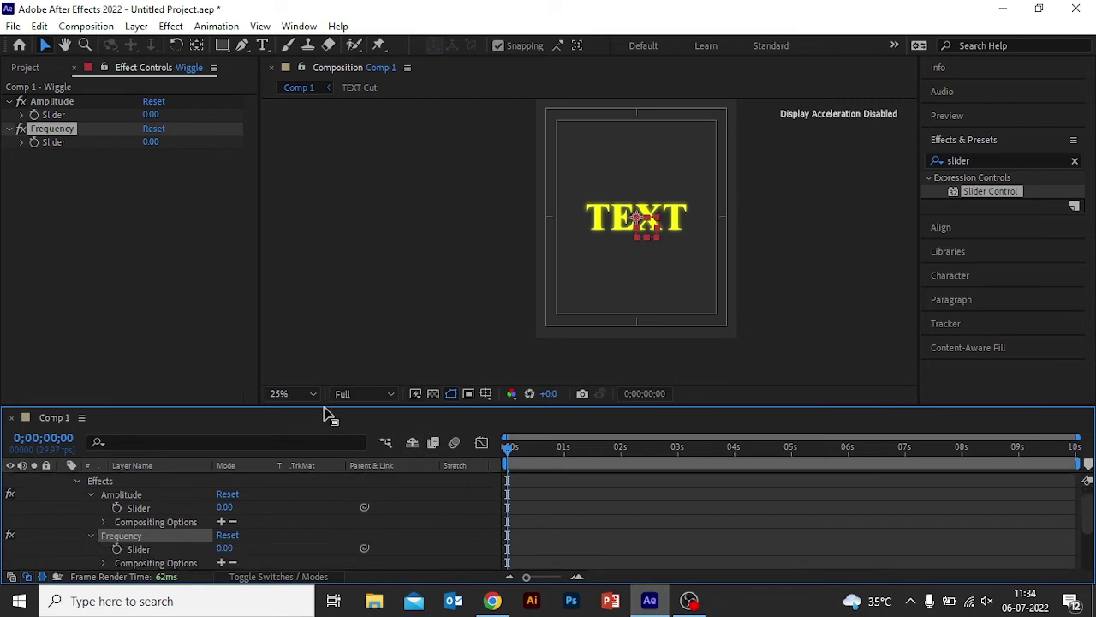
drag(329, 393, 359, 260)
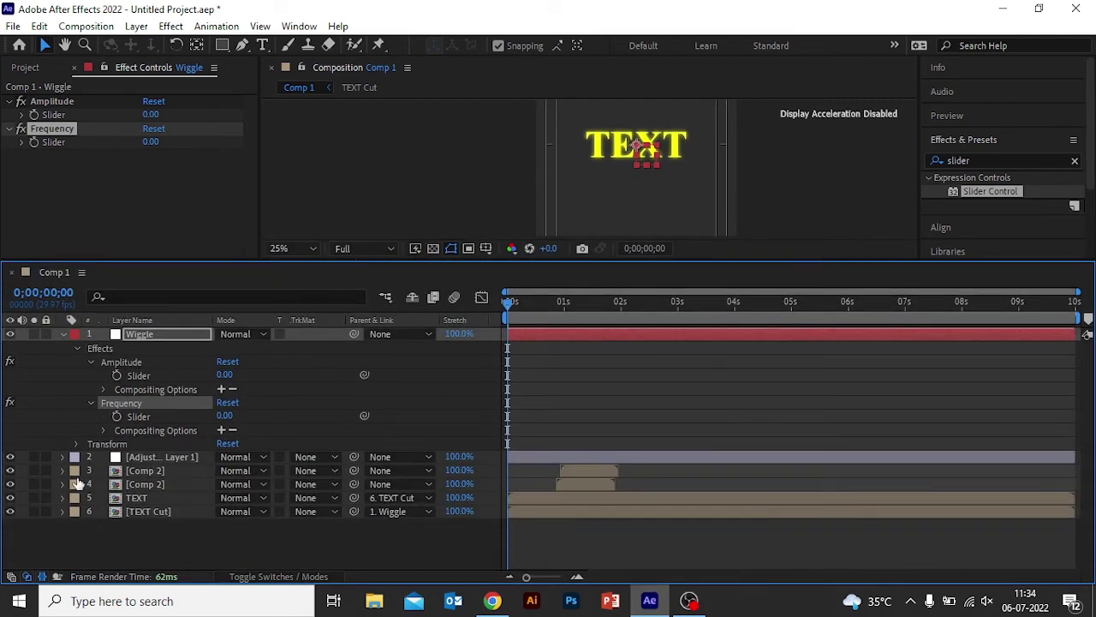
click(137, 513)
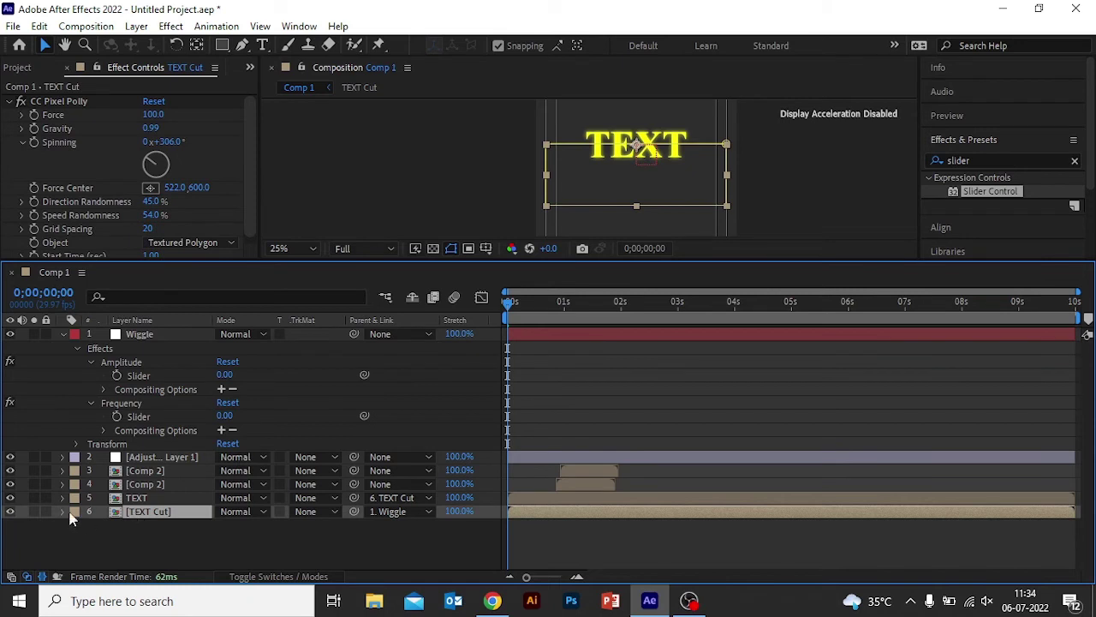
key(p)
Write a wiggle() Position expression on TEXT Cut, pick-whipping Amplitude and then Frequency as arguments
alt+click(103, 527)
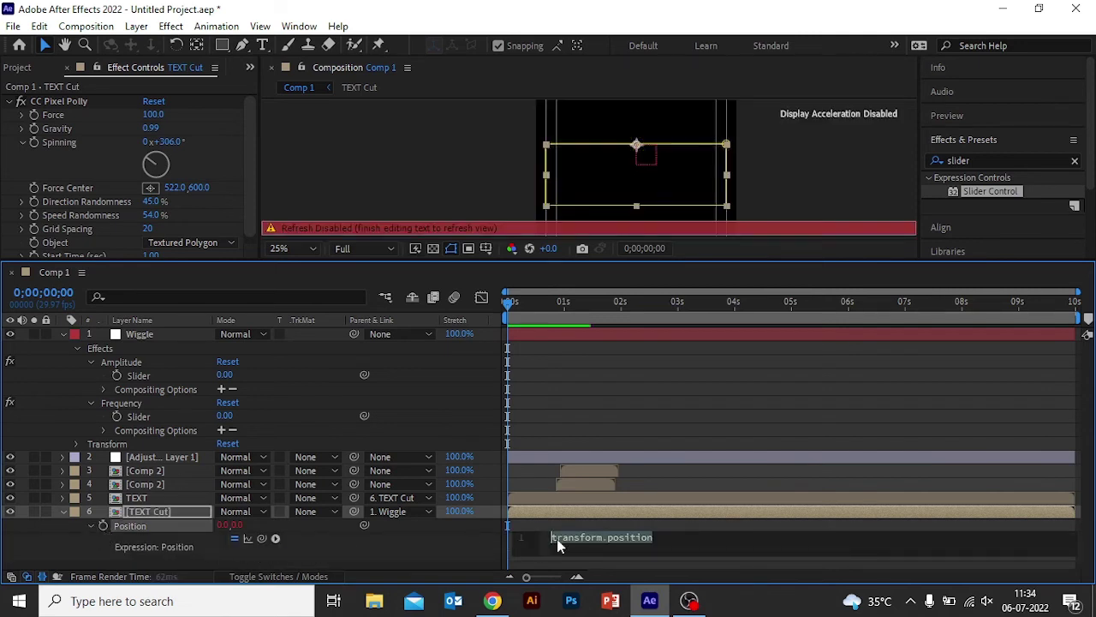
text(wiggl)
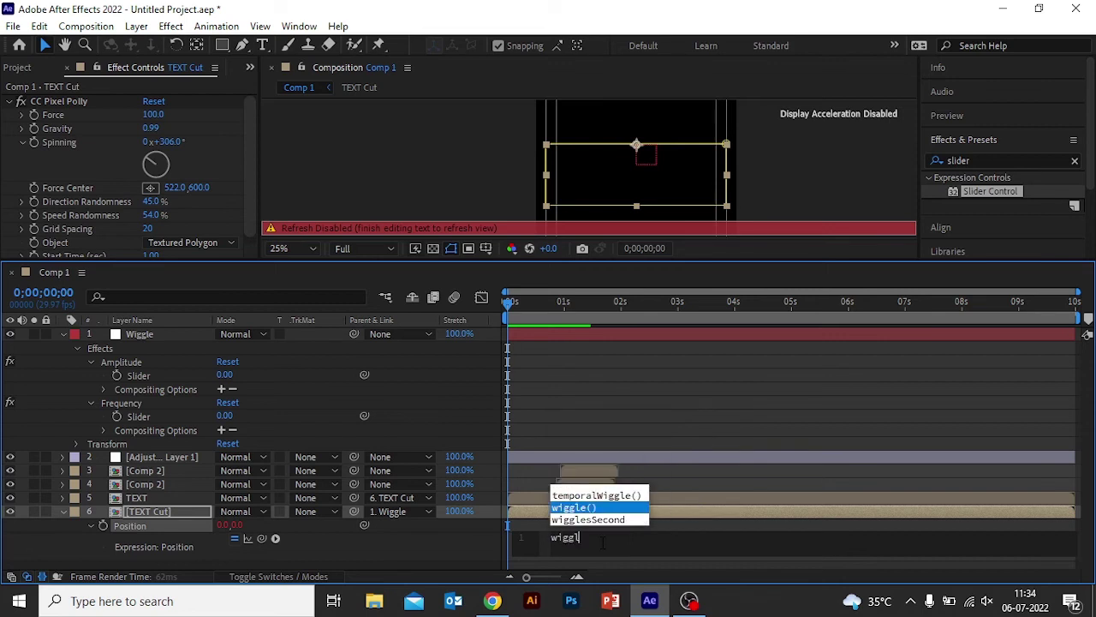
key(Return)
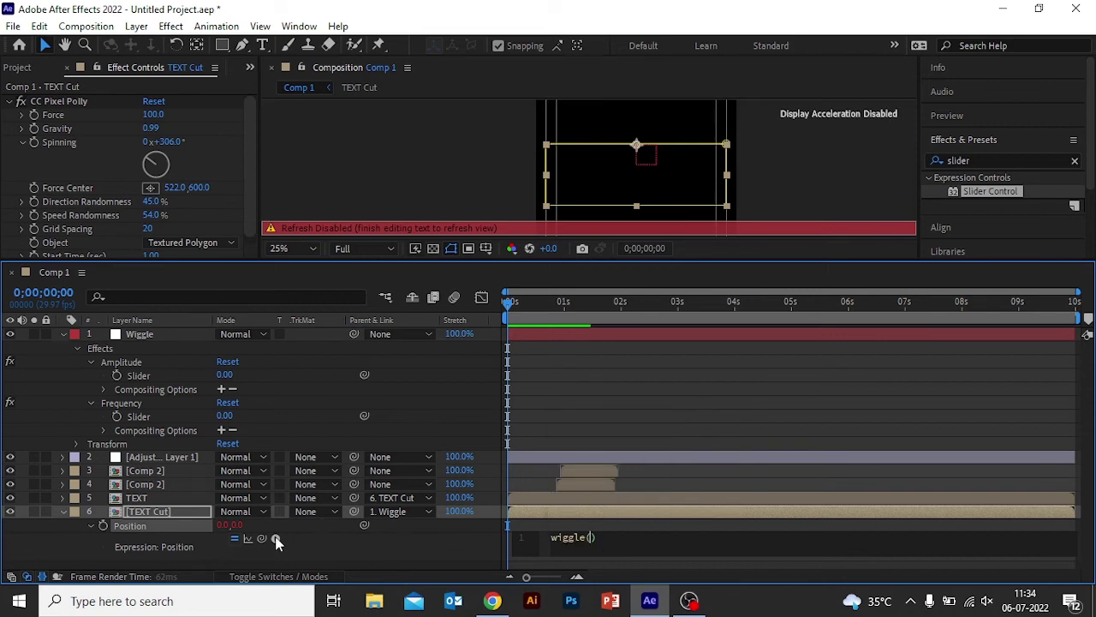
drag(262, 541, 144, 380)
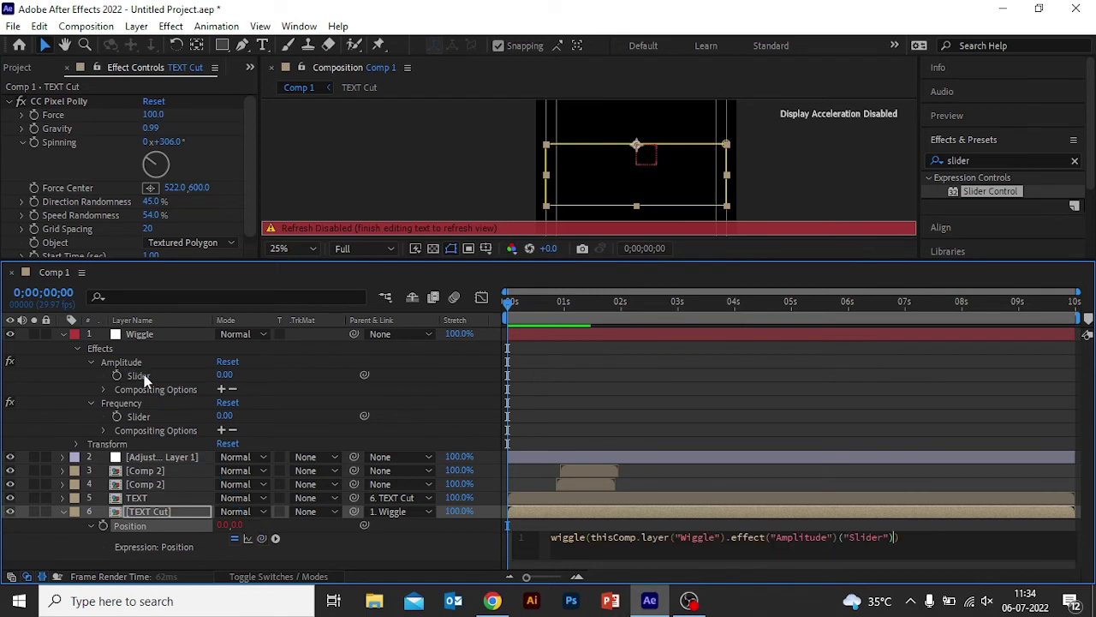
text(,)
drag(262, 538, 151, 414)
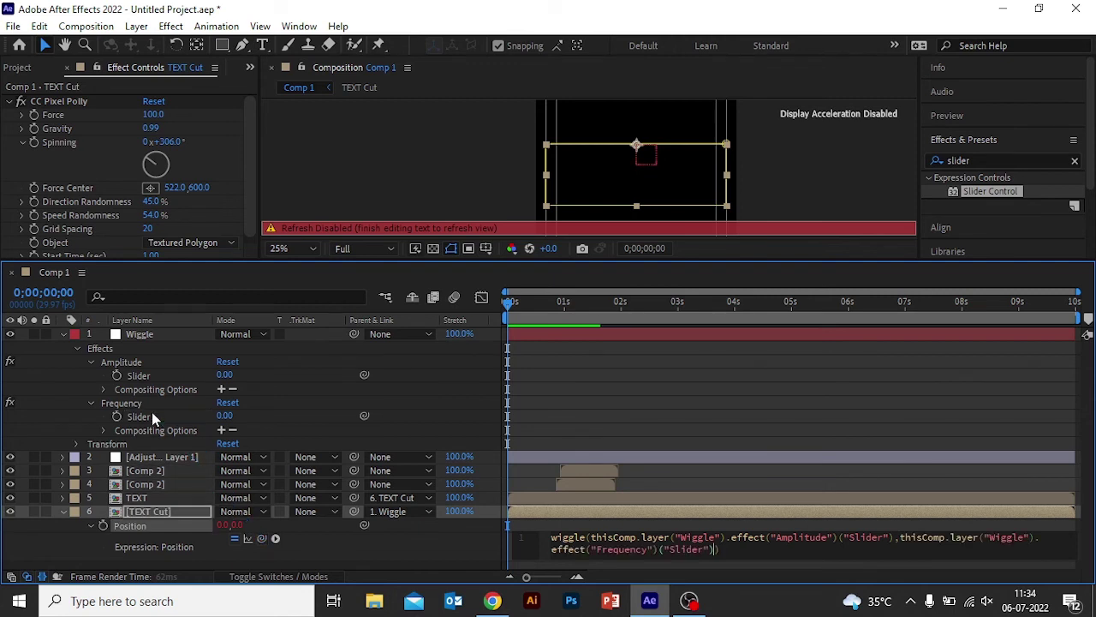
click(72, 549)
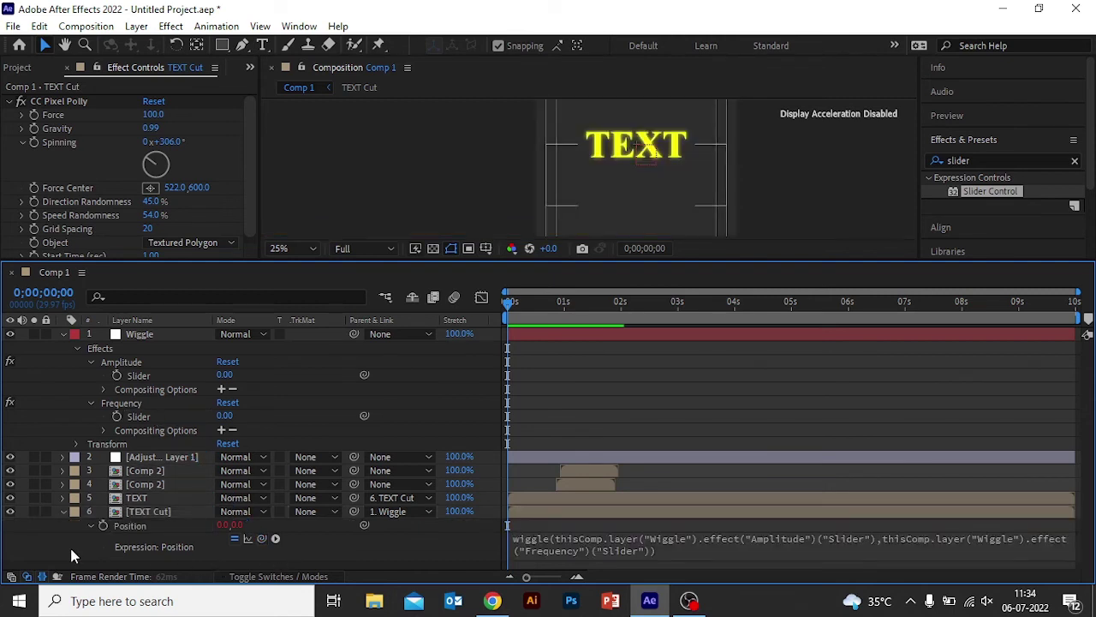
key(space)
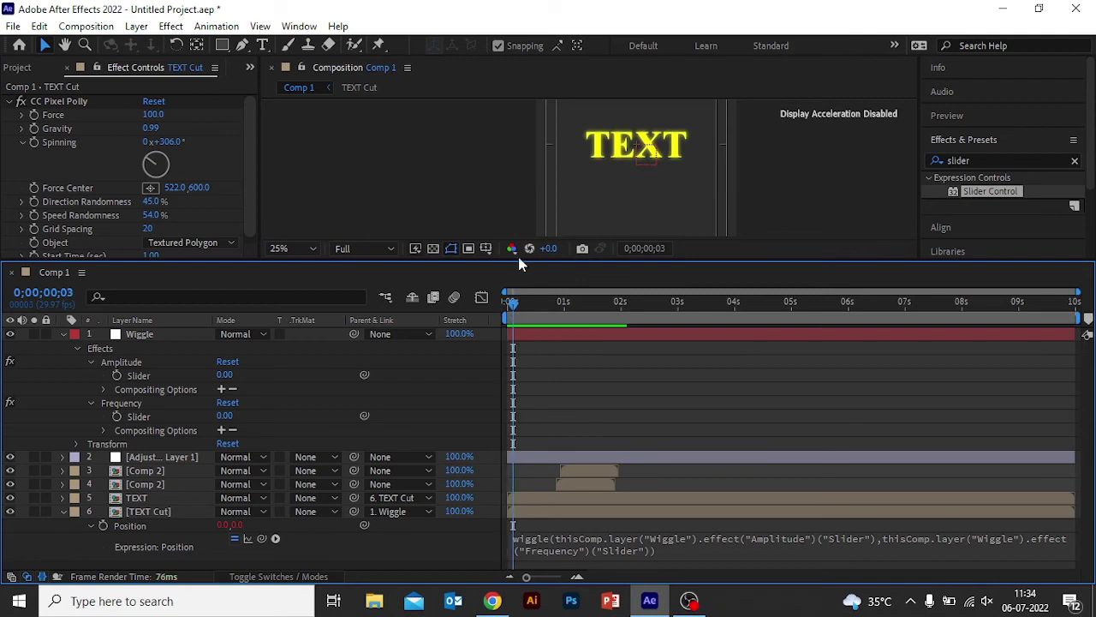
Set the Amplitude slider to 3 and the Frequency slider to 20
drag(522, 259, 537, 371)
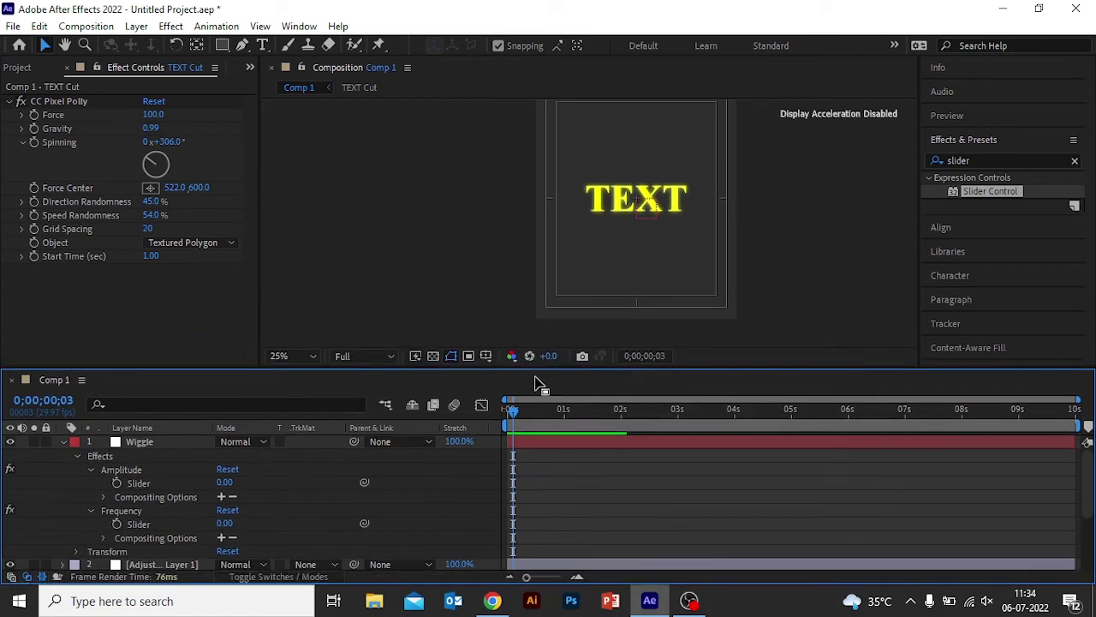
click(507, 418)
click(576, 576)
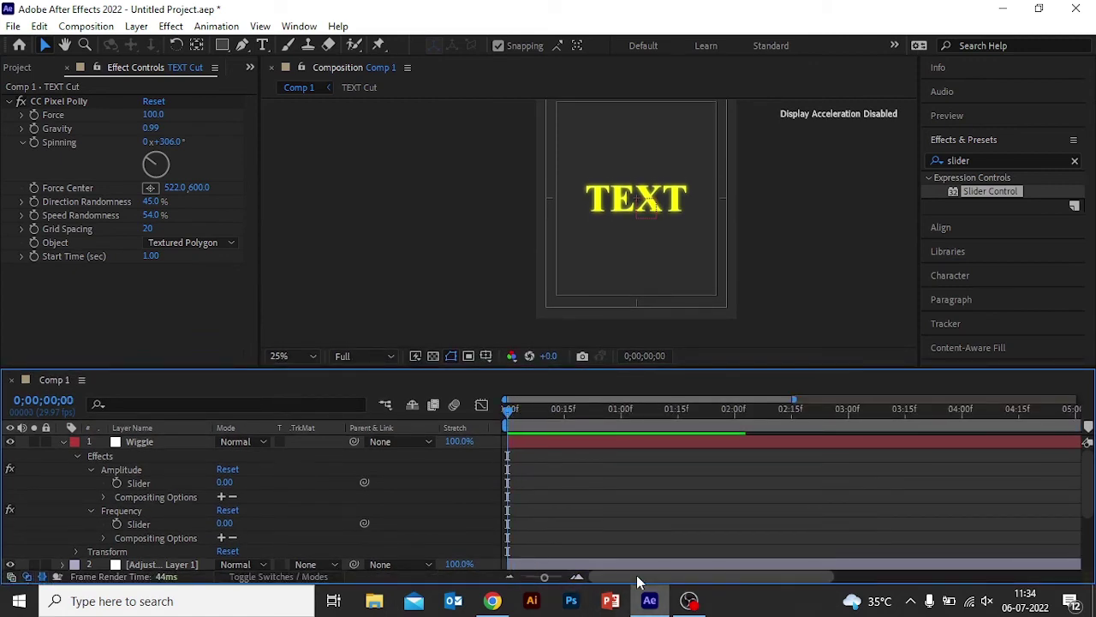
drag(506, 409, 563, 410)
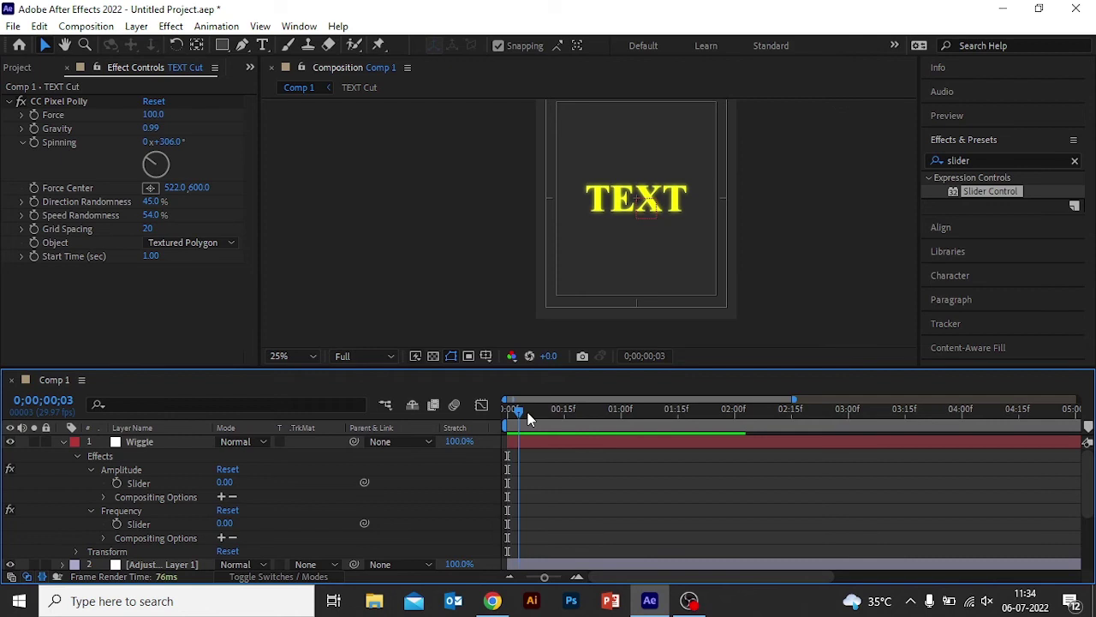
click(224, 484)
text(3)
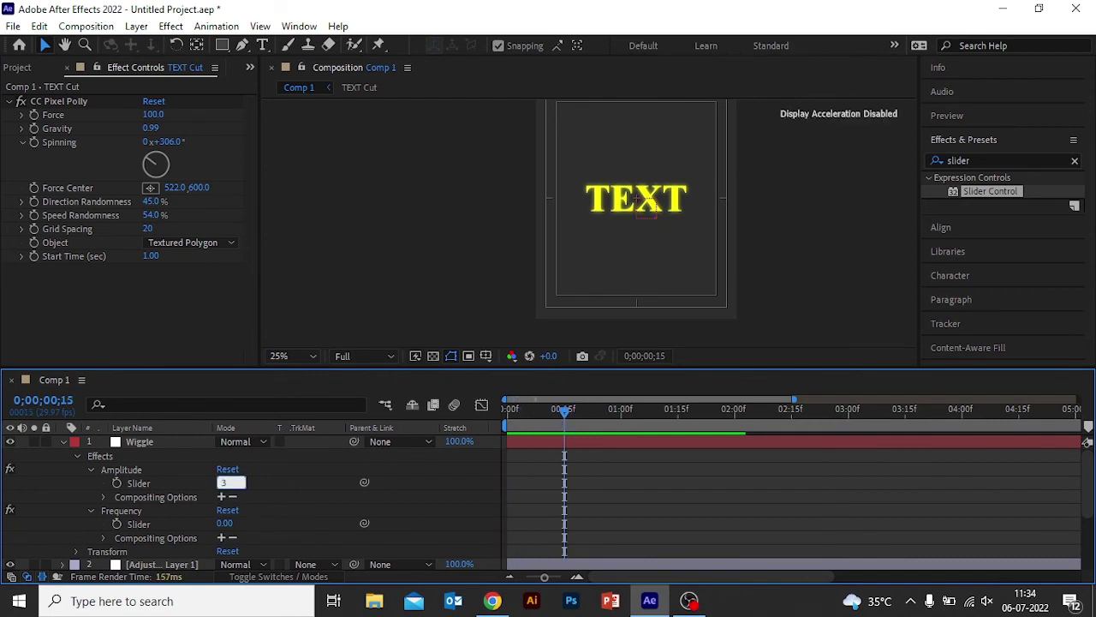
key(Return)
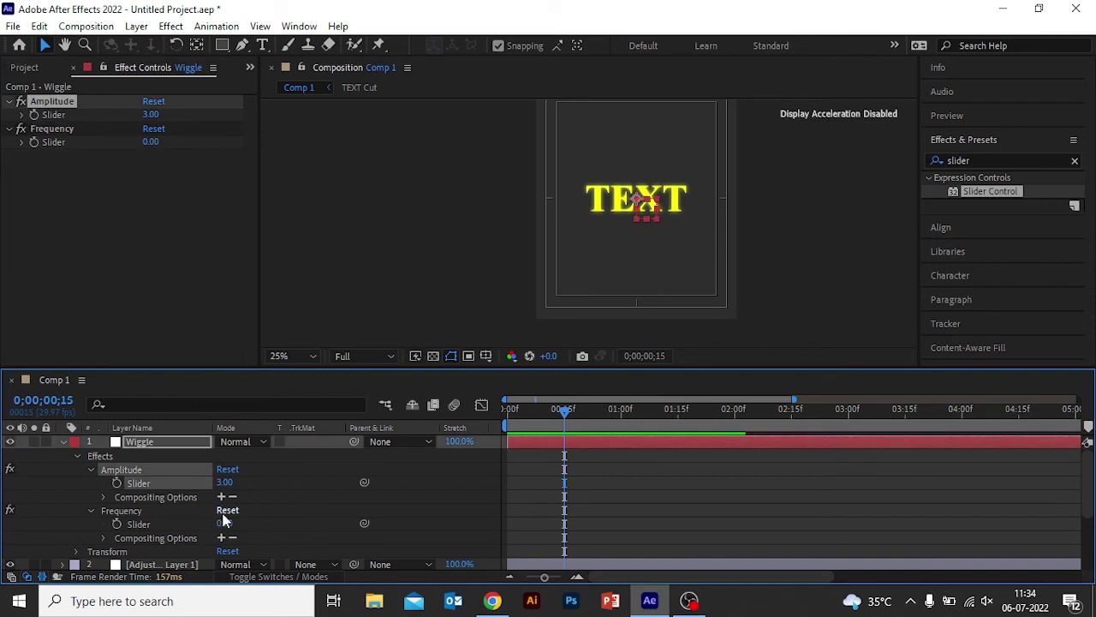
click(224, 524)
text(20)
key(Return)
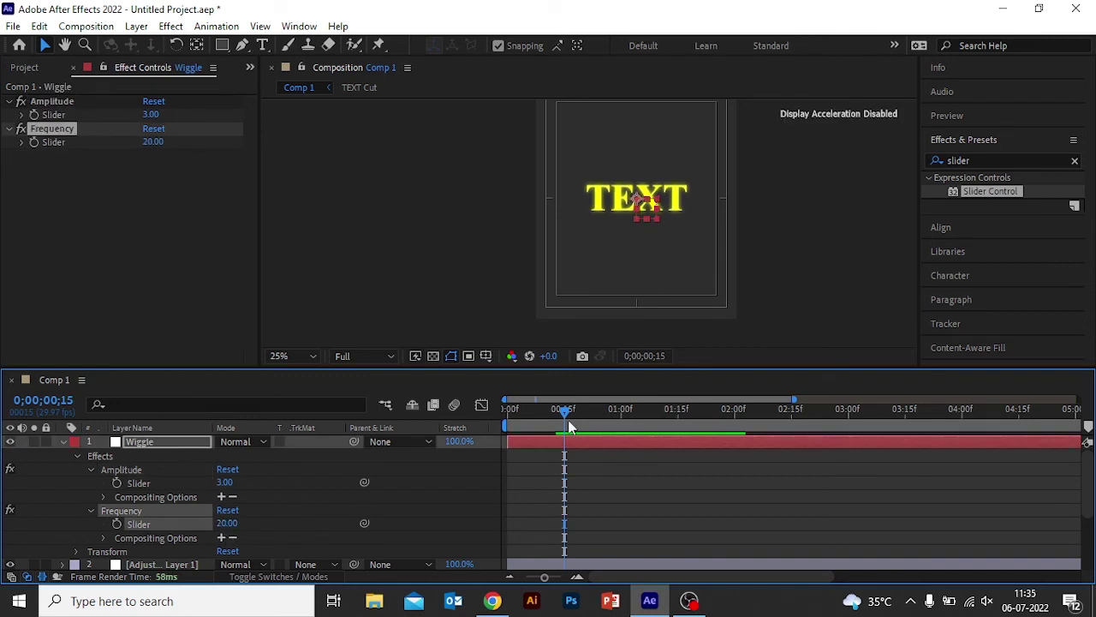
Preview from the start and scrub through frames to inspect the TEXT wiggle
drag(568, 420, 495, 415)
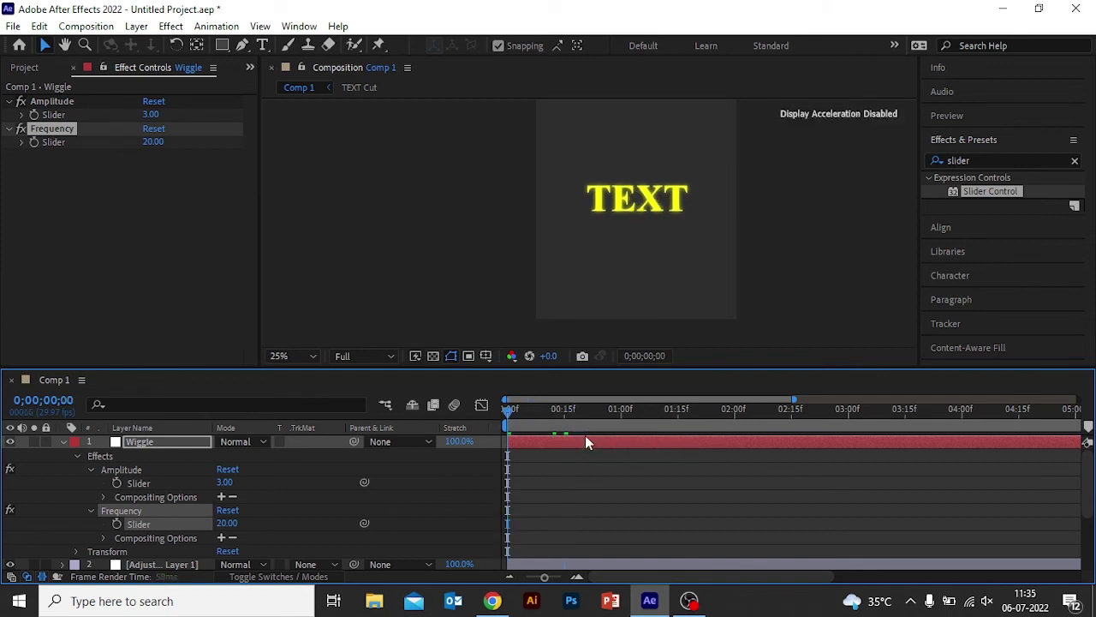
key(space)
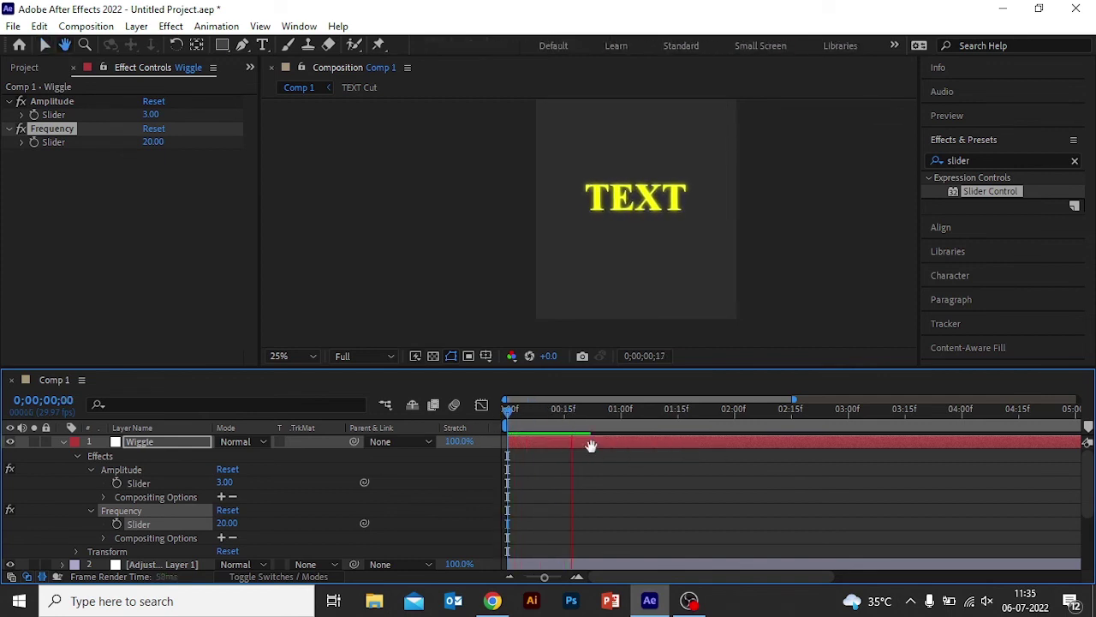
key(space)
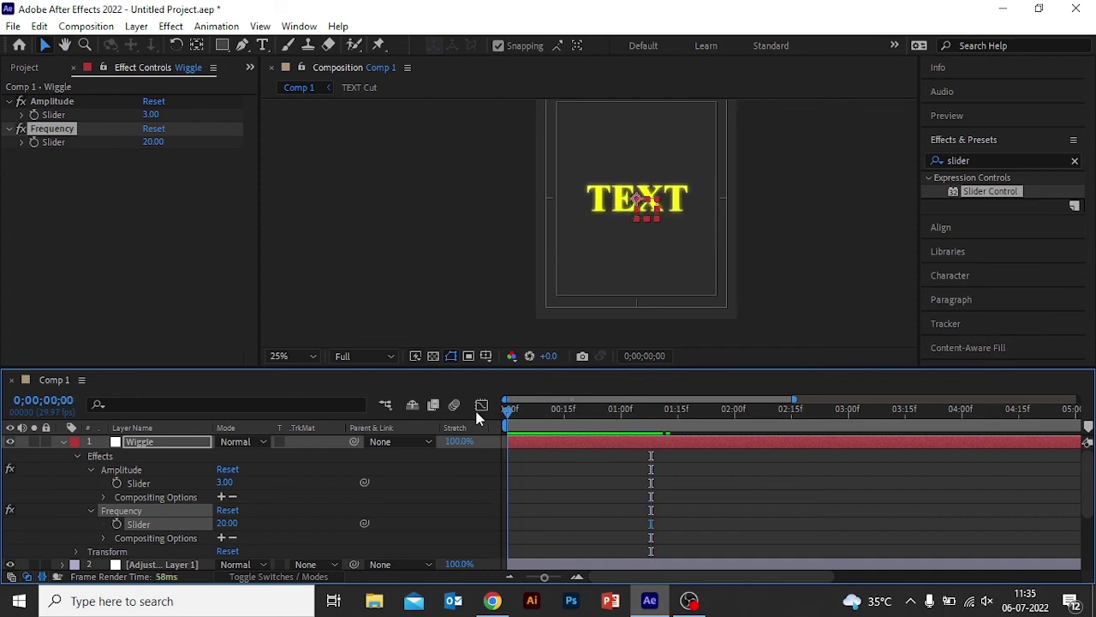
drag(564, 417, 584, 411)
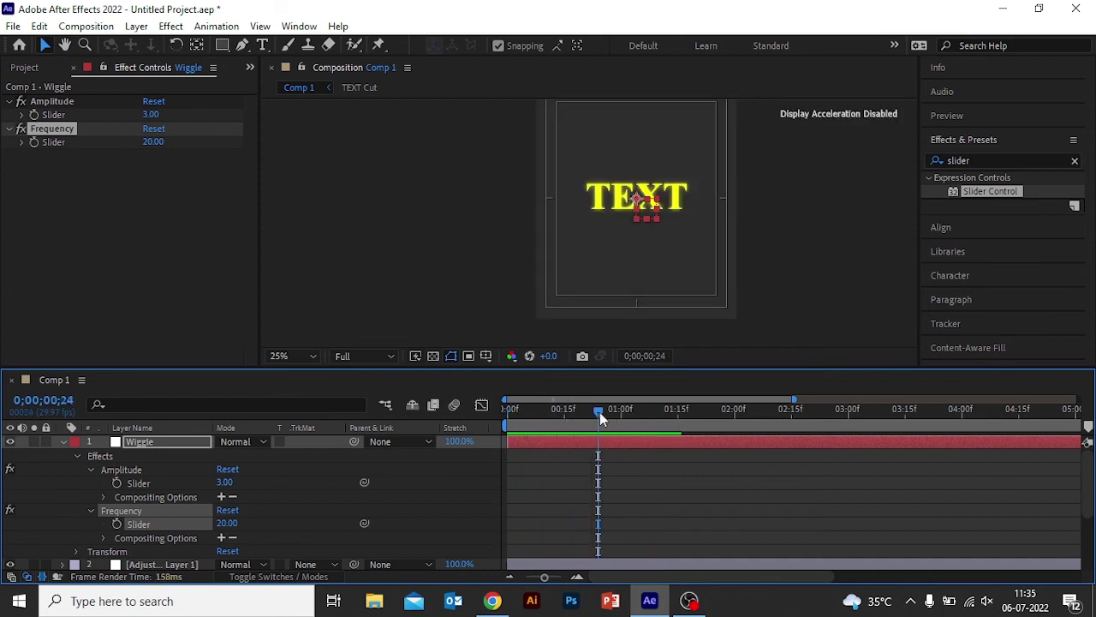
mouse_move(584, 411)
mouse_down()
mouse_move(532, 412)
mouse_move(609, 427)
mouse_up()
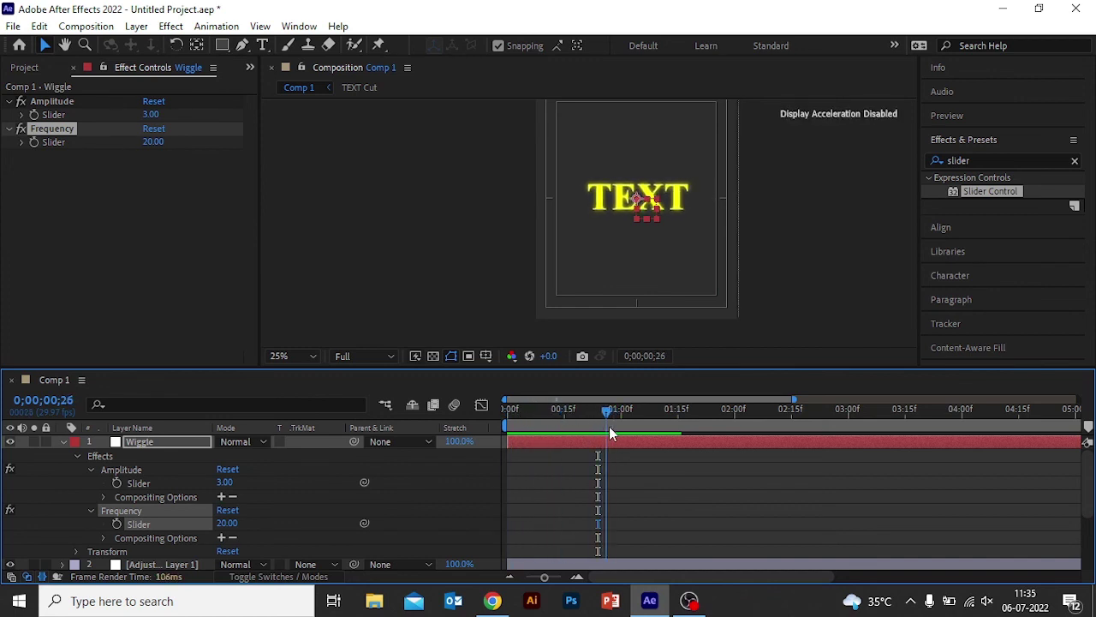
Keyframe Amplitude and Frequency at 0;00;01;02 and again at 0;00;01;15
click(612, 438)
key(n)
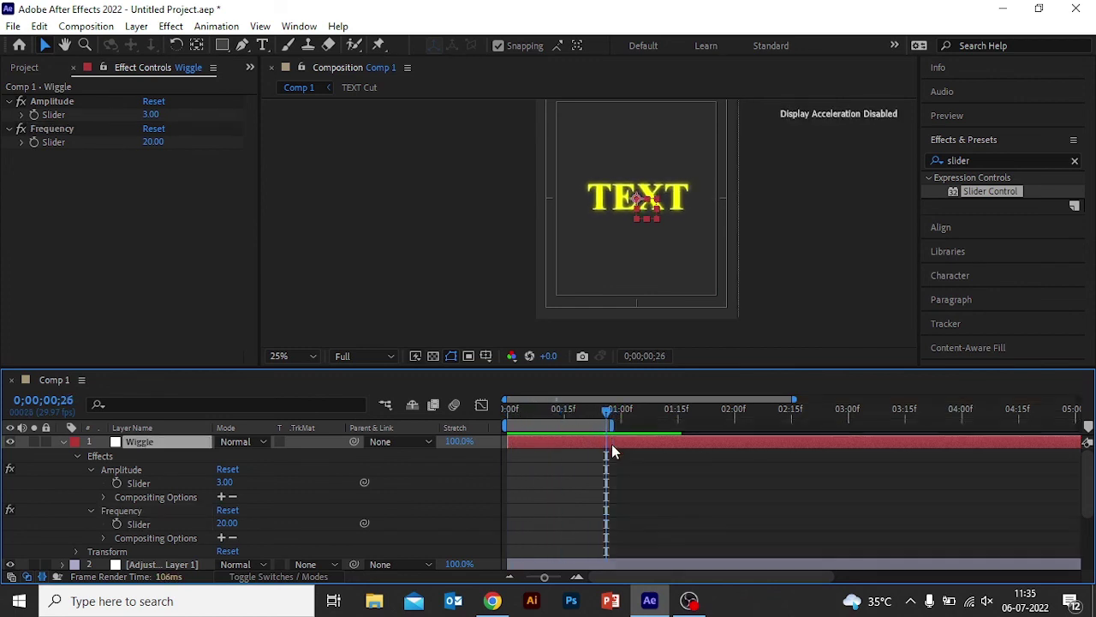
click(117, 483)
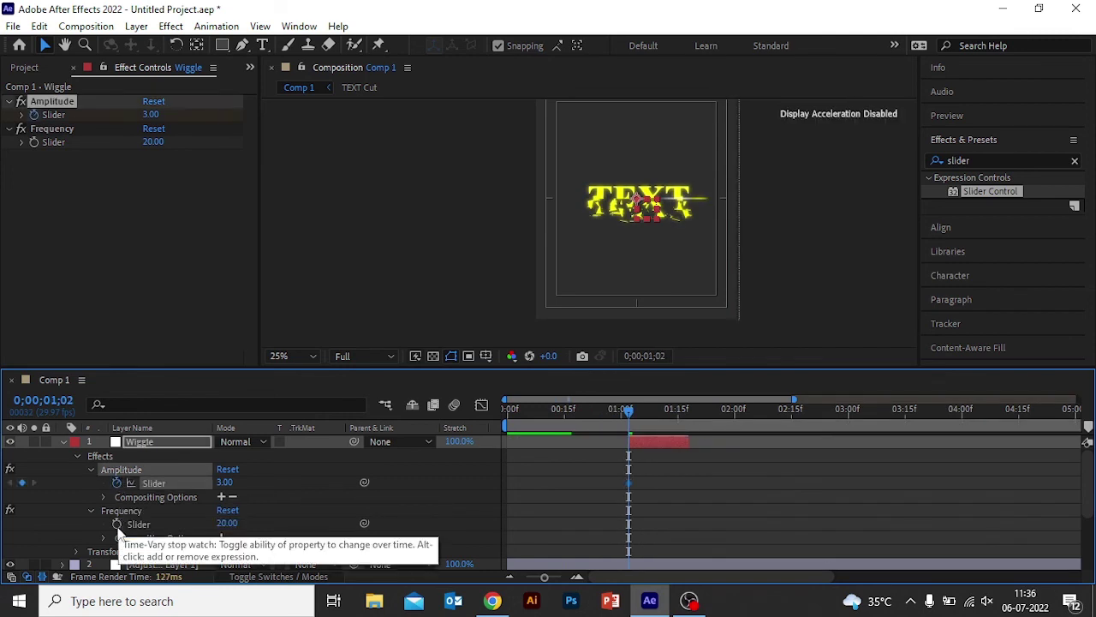
click(116, 523)
drag(634, 424, 677, 423)
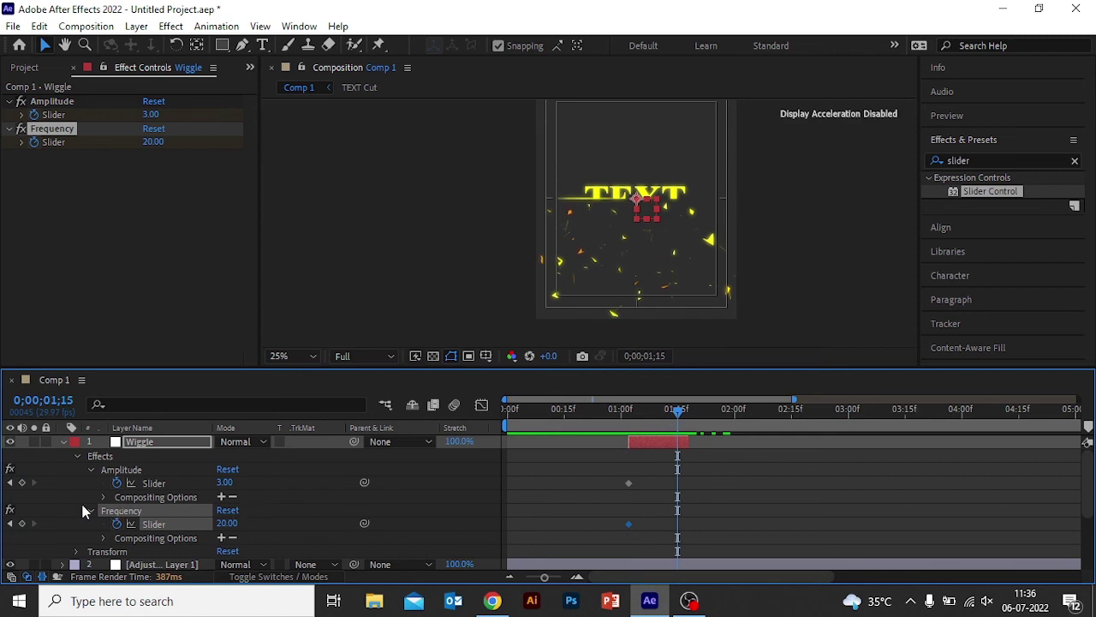
click(21, 483)
click(22, 523)
At 0;00;01;18, set both Amplitude and Frequency to 0
drag(679, 417, 690, 414)
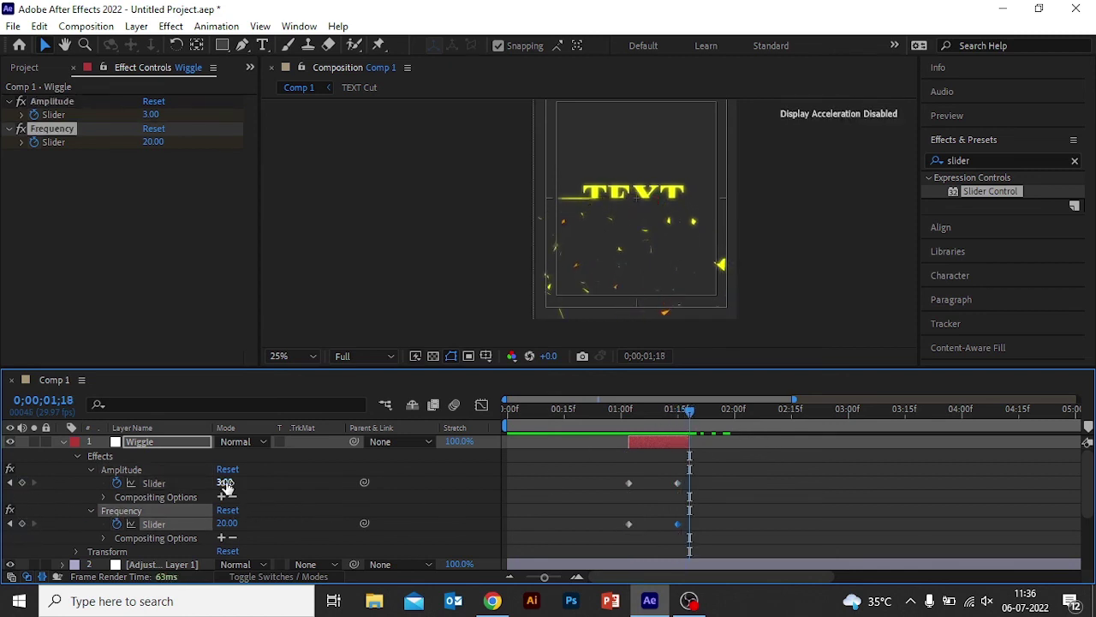
click(224, 482)
text(0)
key(Return)
click(227, 523)
text(0)
key(Return)
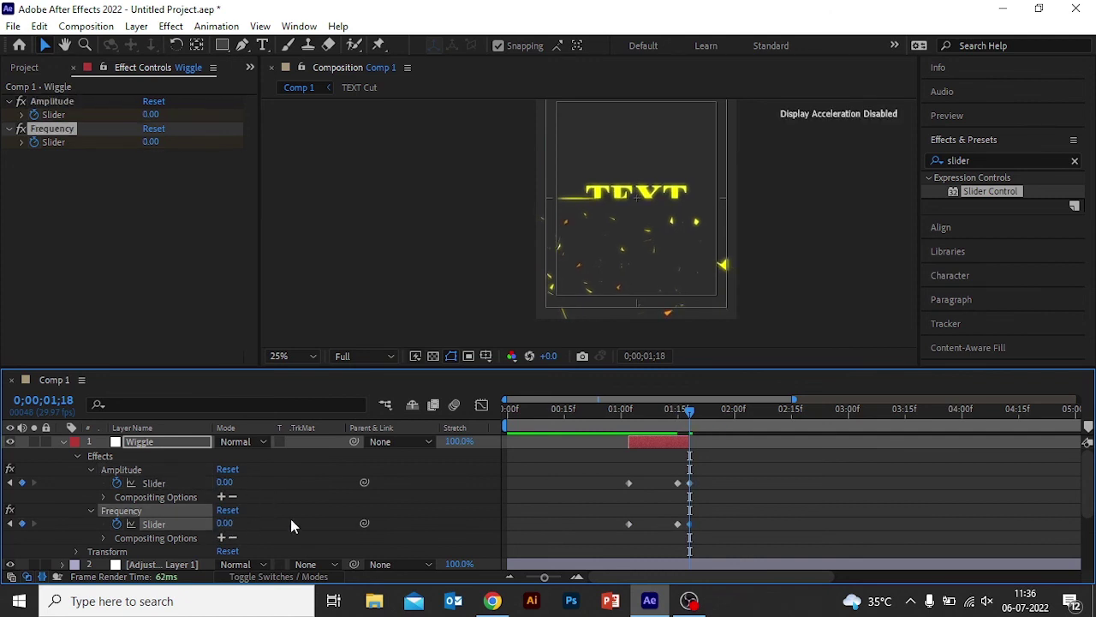
Change the 0;00;01;02 Amplitude and Frequency keyframes to 0 and preview the ramped wiggle
drag(690, 414, 480, 420)
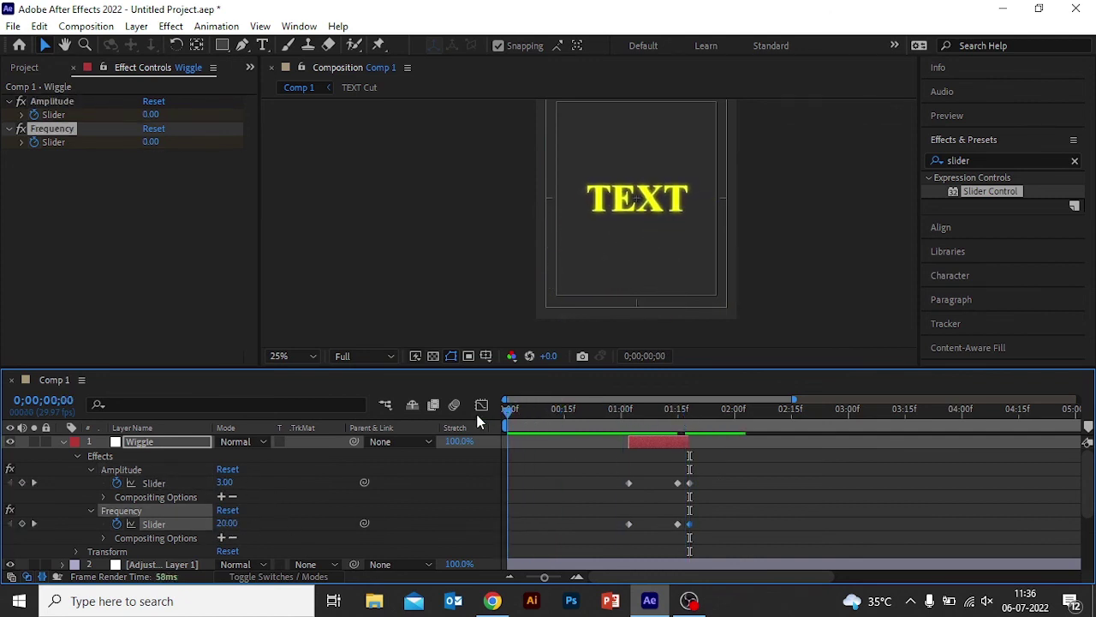
key(space)
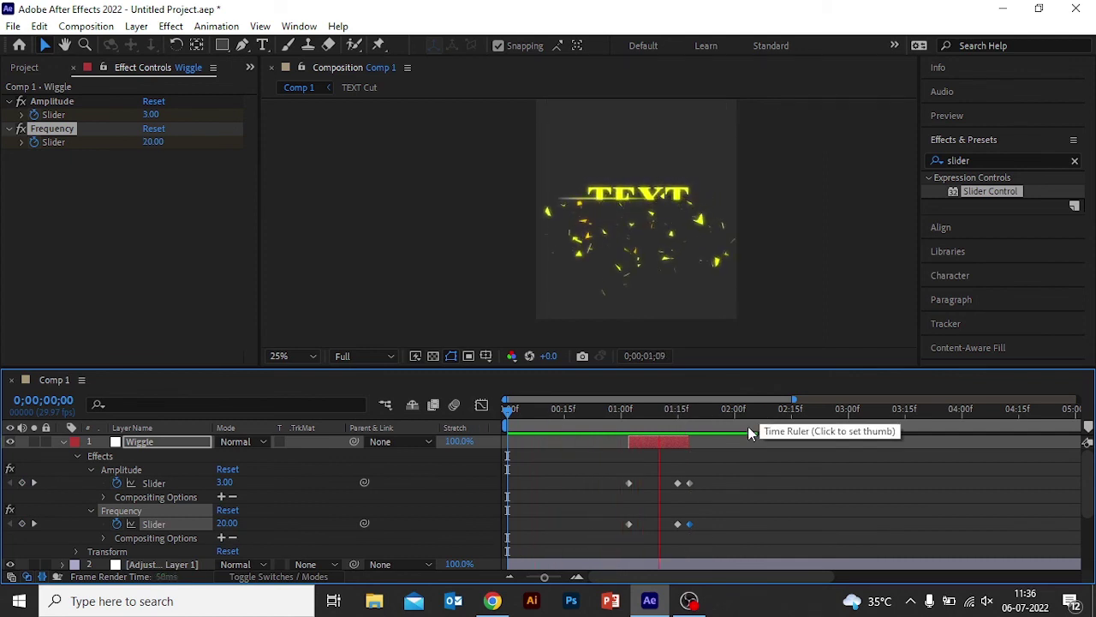
click(636, 420)
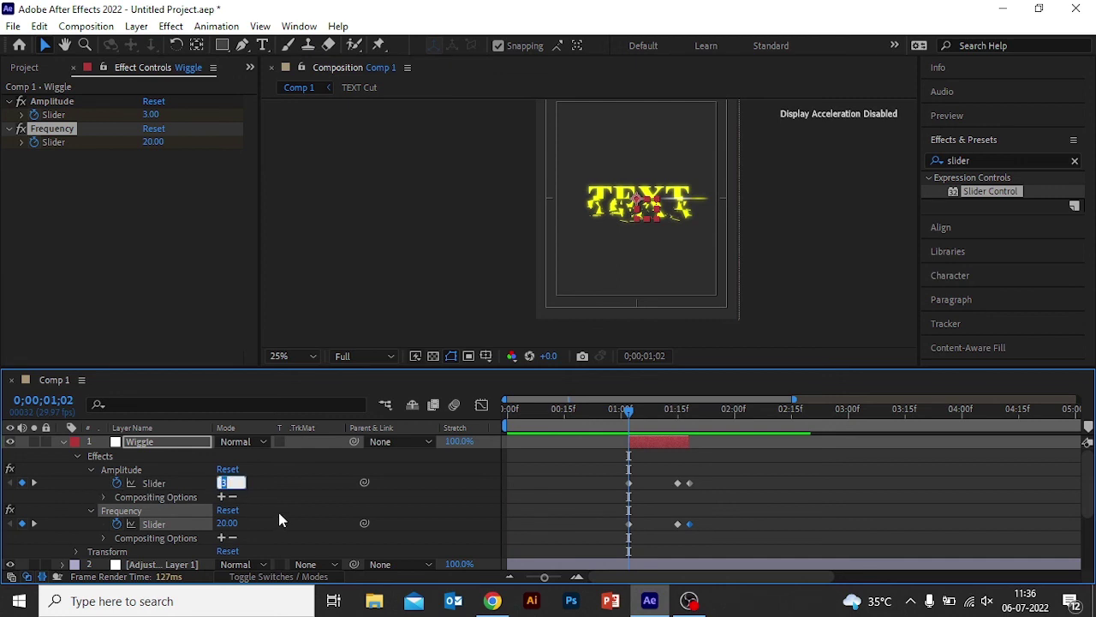
text(0)
key(Return)
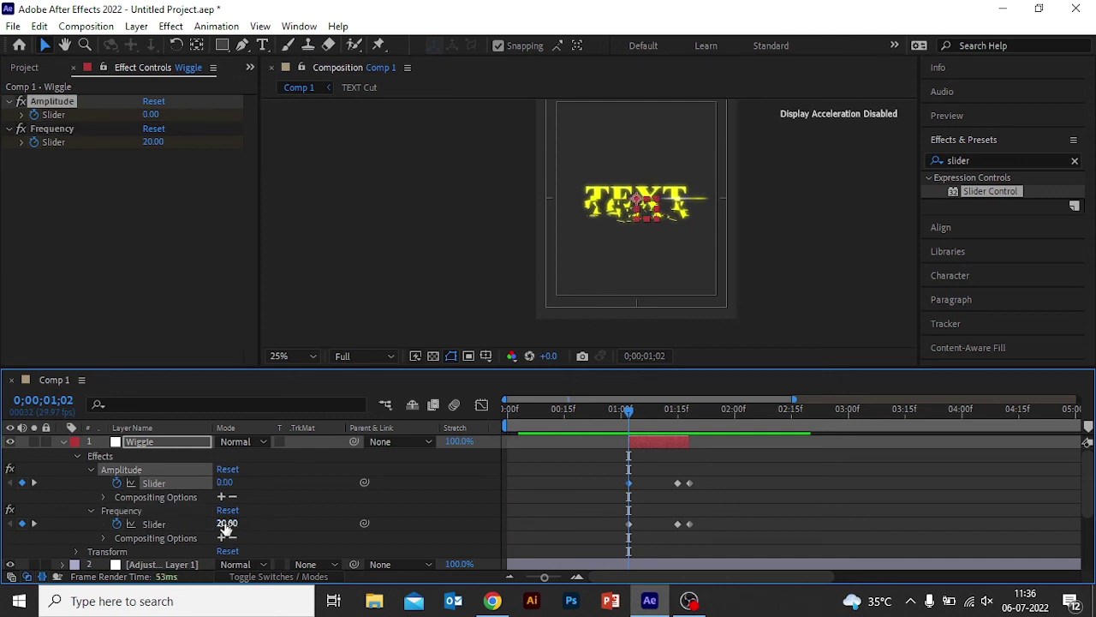
click(225, 523)
text(0)
key(Return)
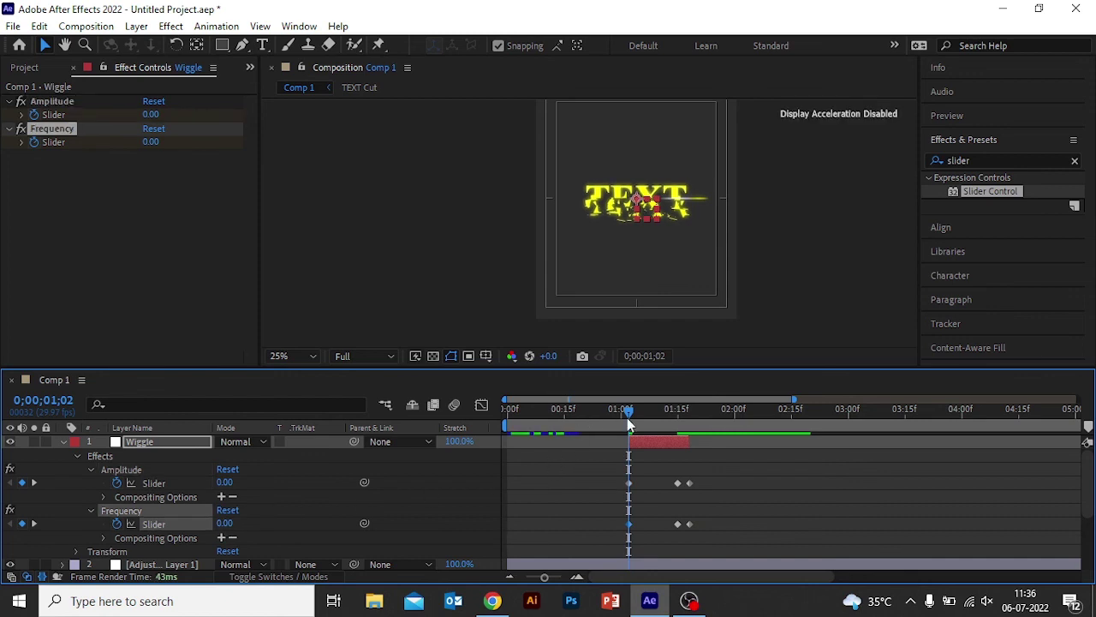
key(space)
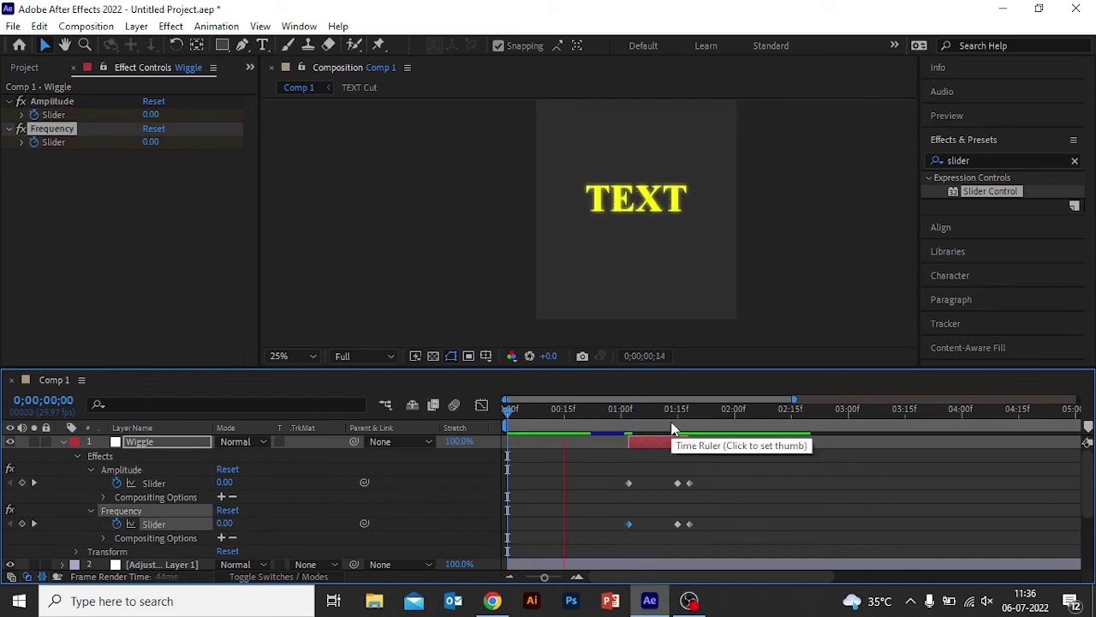